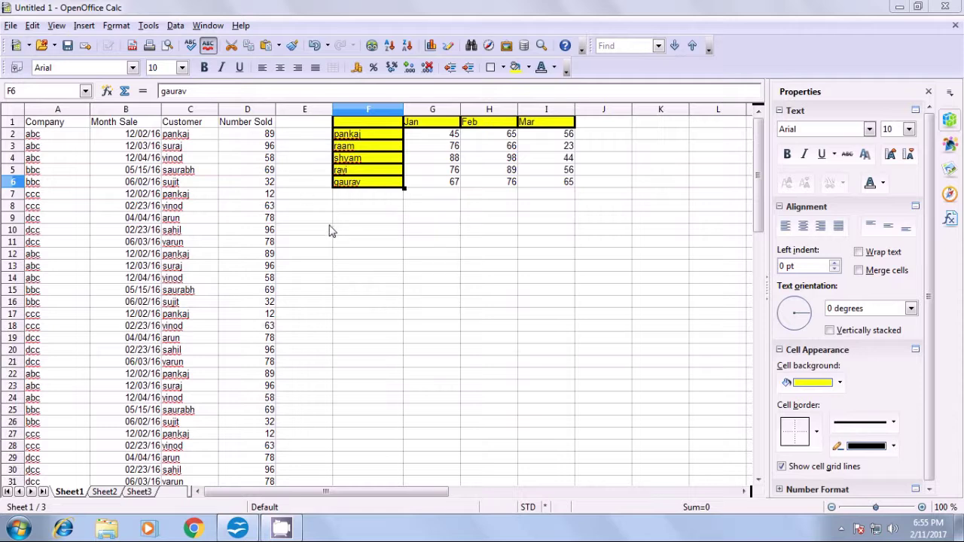
Step: Clear the monthly values in cells G2:I6 of Sheet3, keeping the Jan, Feb and Mar headers
click(104, 491)
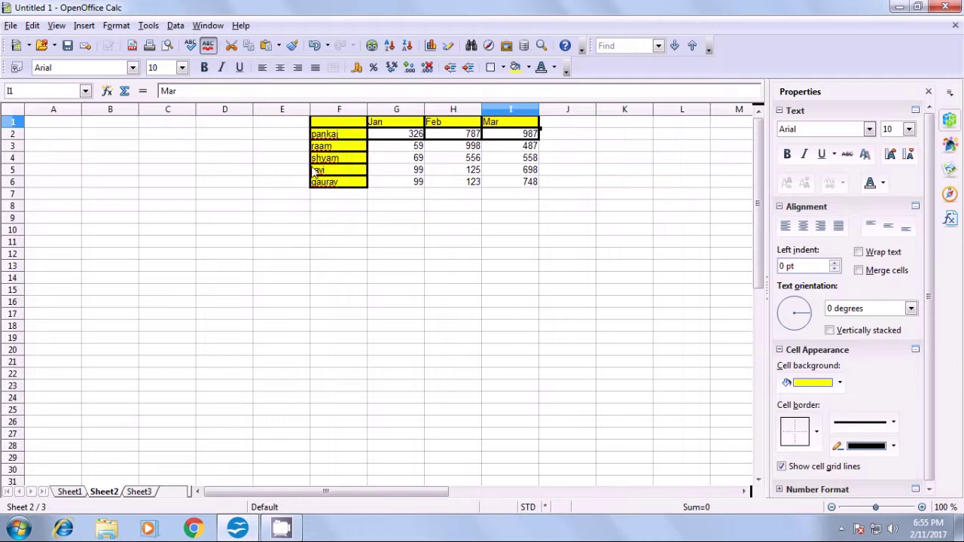
click(143, 491)
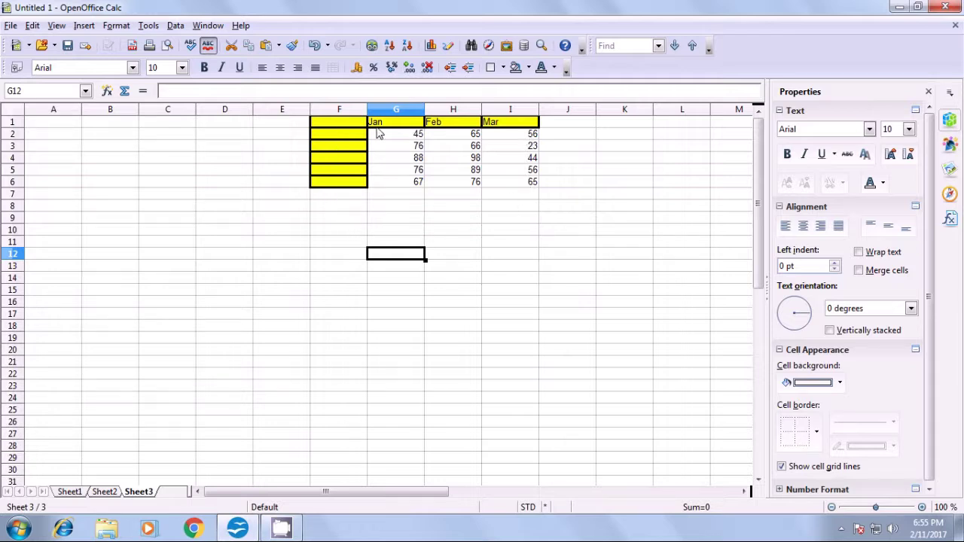
drag(404, 136, 508, 189)
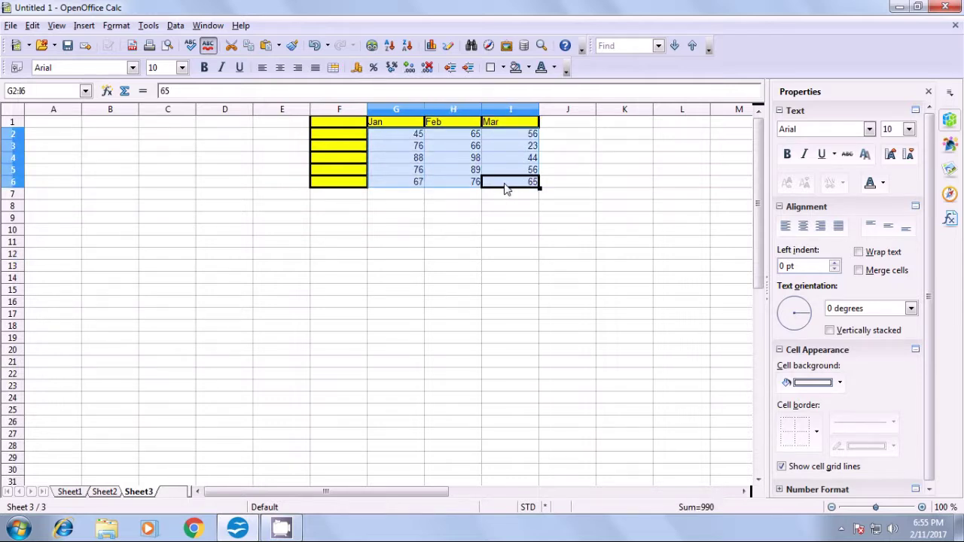
key(Delete)
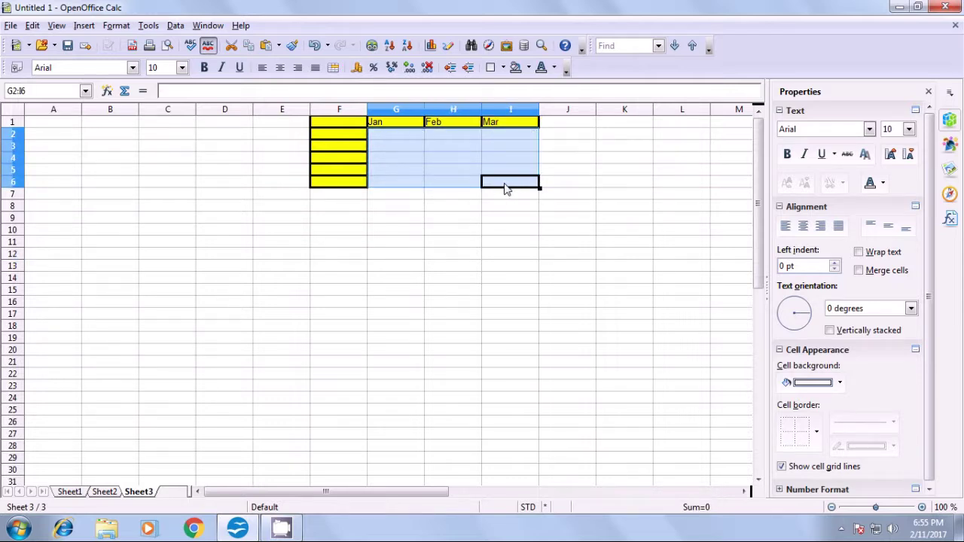
click(469, 218)
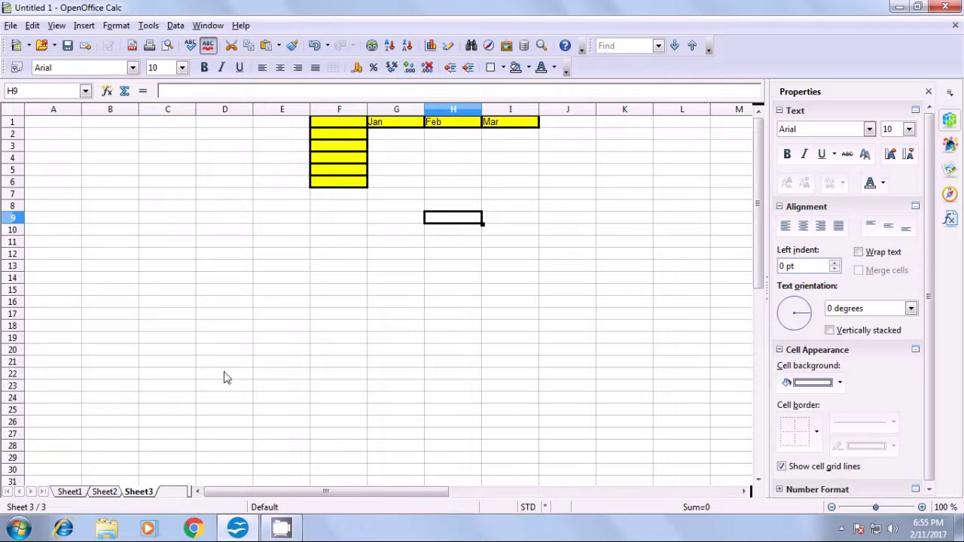
Step: Check the source tables on Sheet2 and Sheet1, then start Consolidate on Sheet3 with the Sum function
click(106, 491)
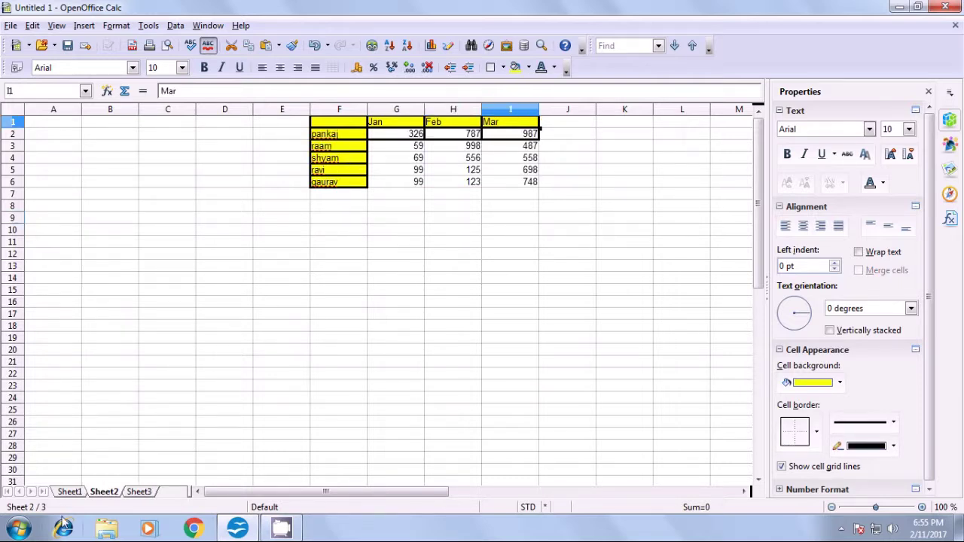
click(69, 491)
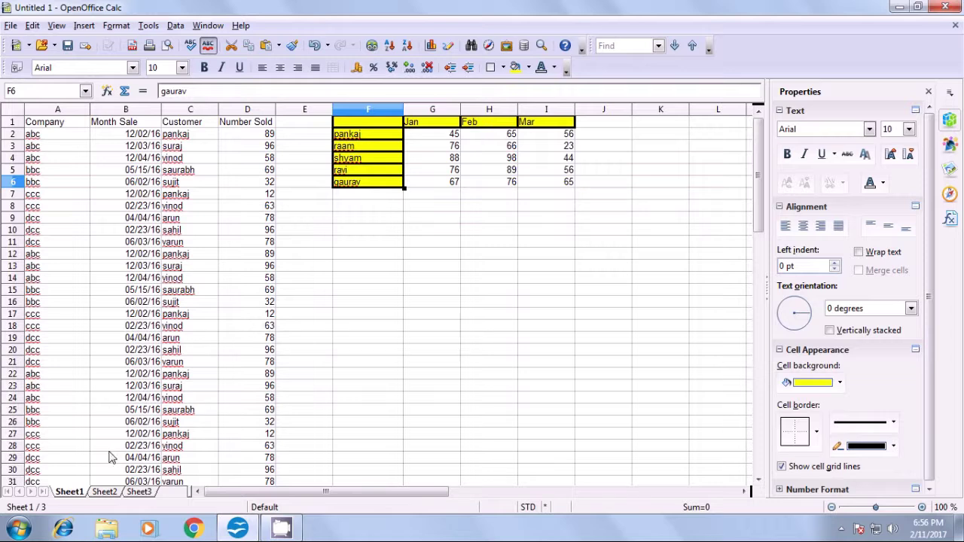
click(138, 492)
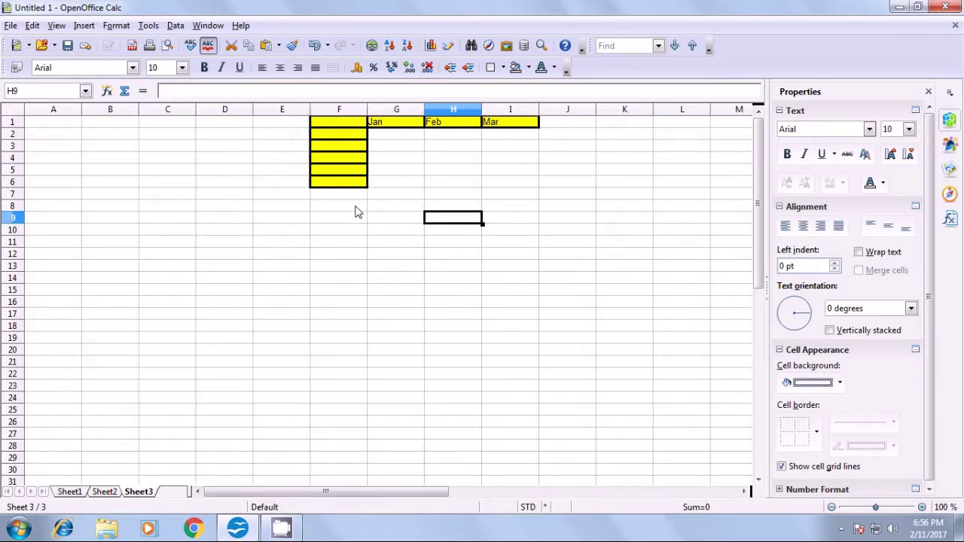
click(175, 27)
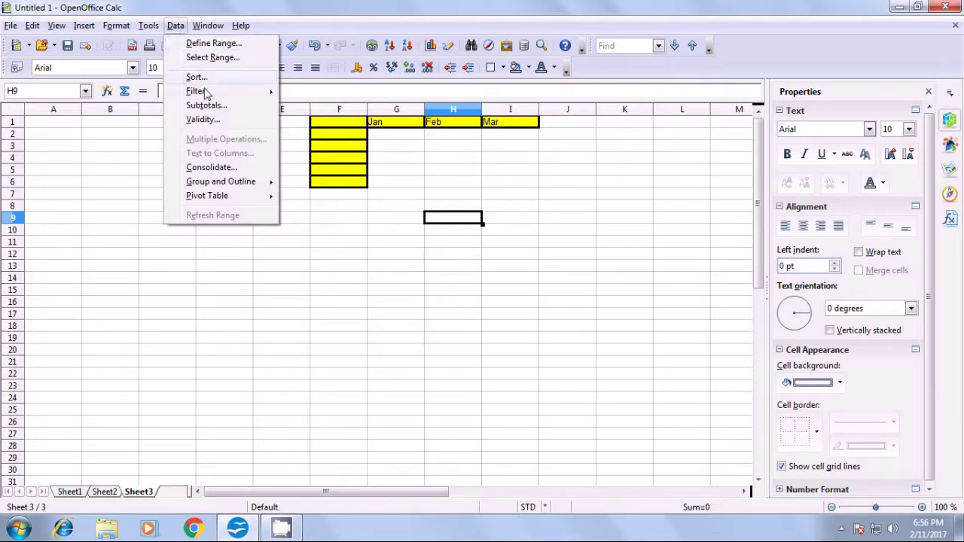
click(212, 168)
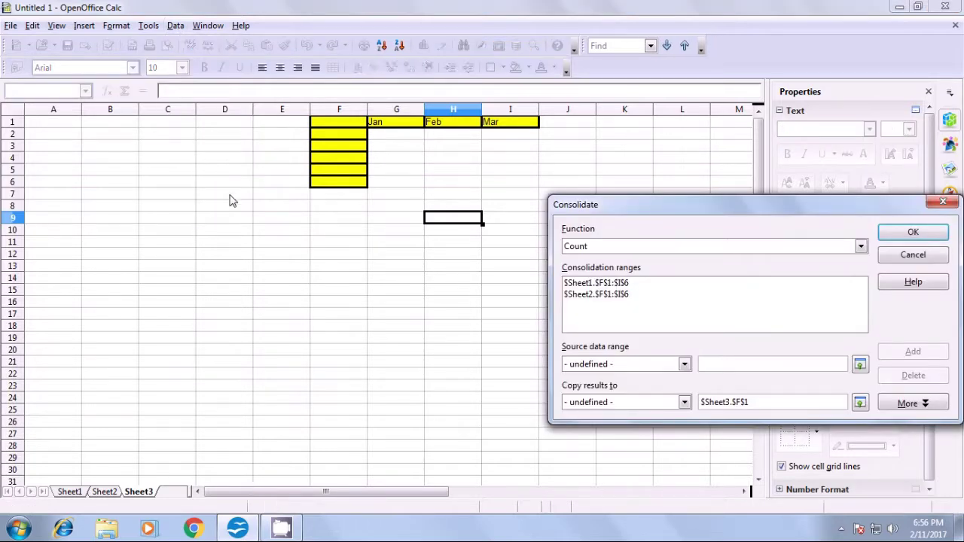
drag(607, 202, 517, 130)
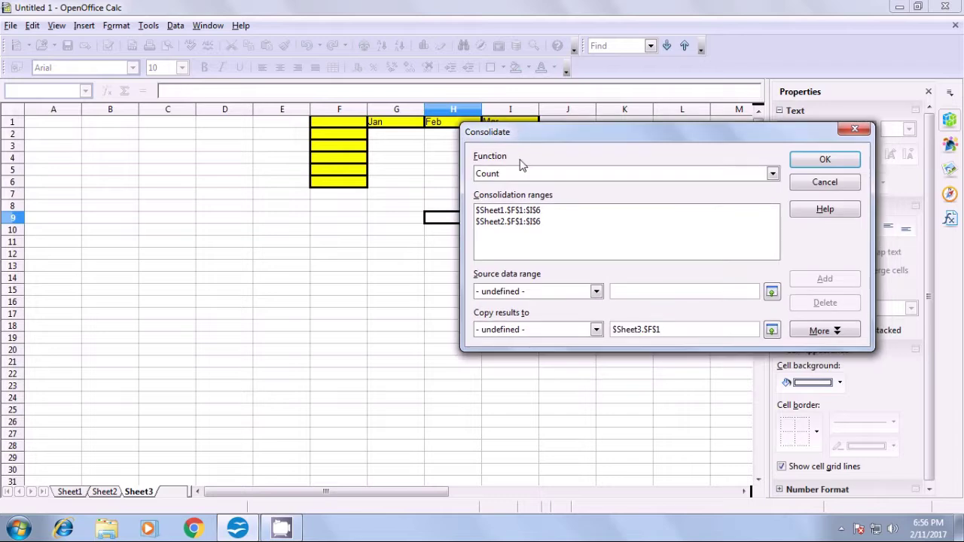
click(772, 174)
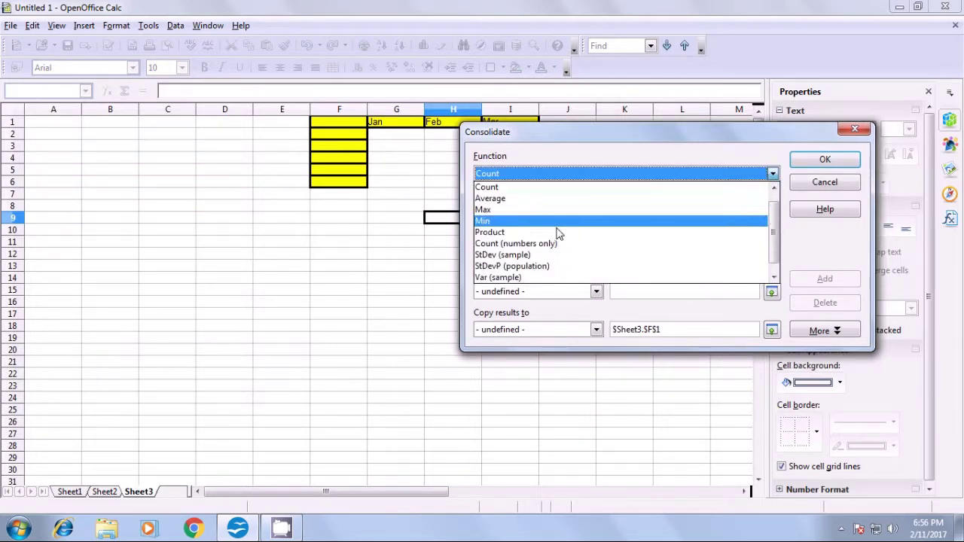
scroll(559, 230, up, 1)
click(511, 189)
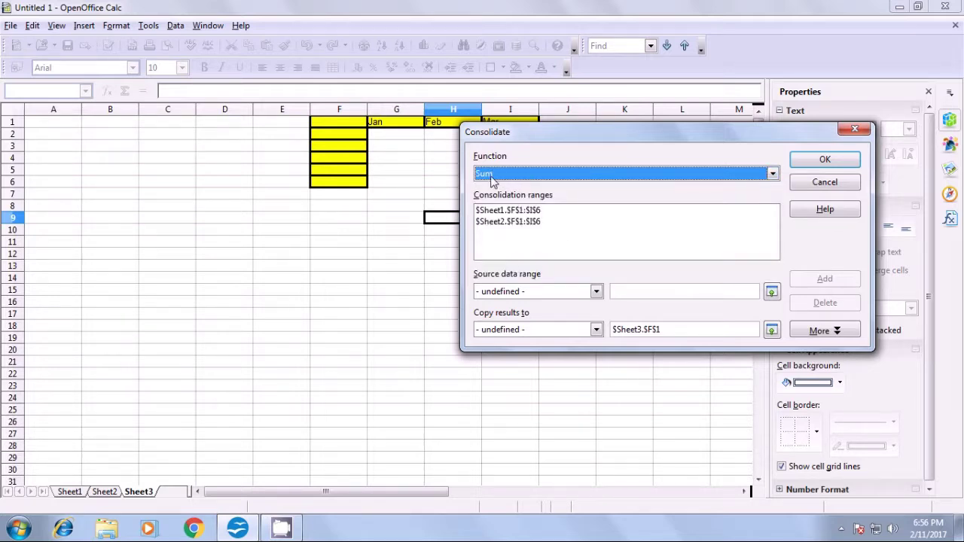
Step: Remove the existing Sheet1 and Sheet2 entries from the consolidation ranges
click(514, 212)
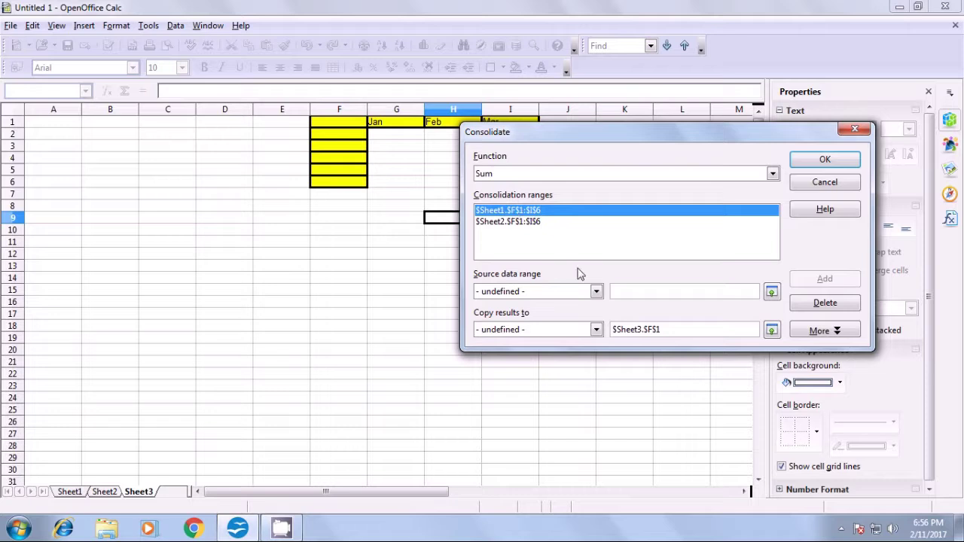
click(825, 303)
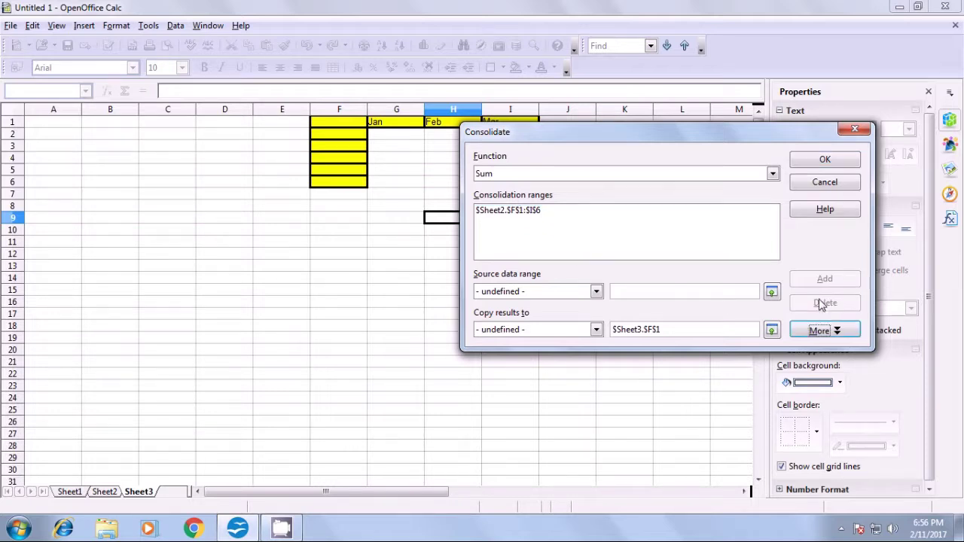
click(511, 213)
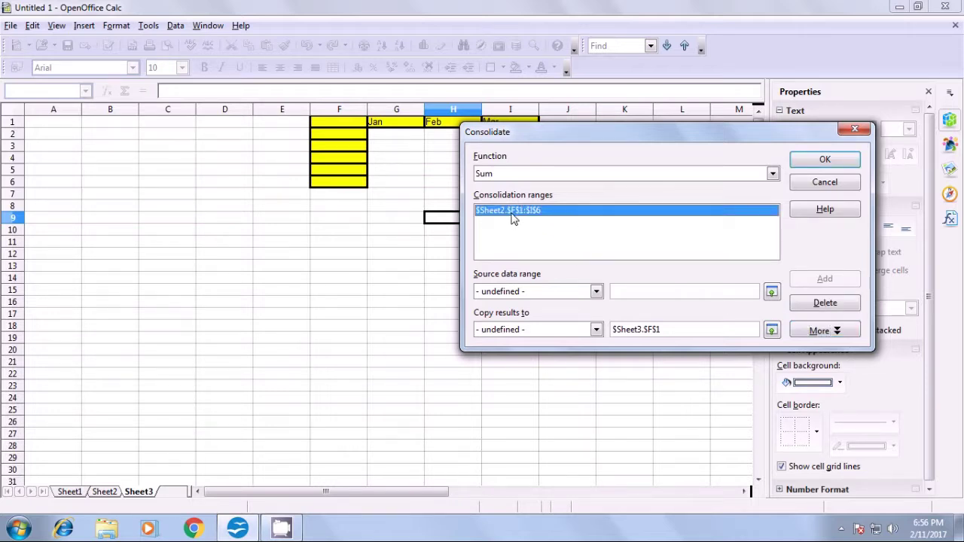
click(815, 304)
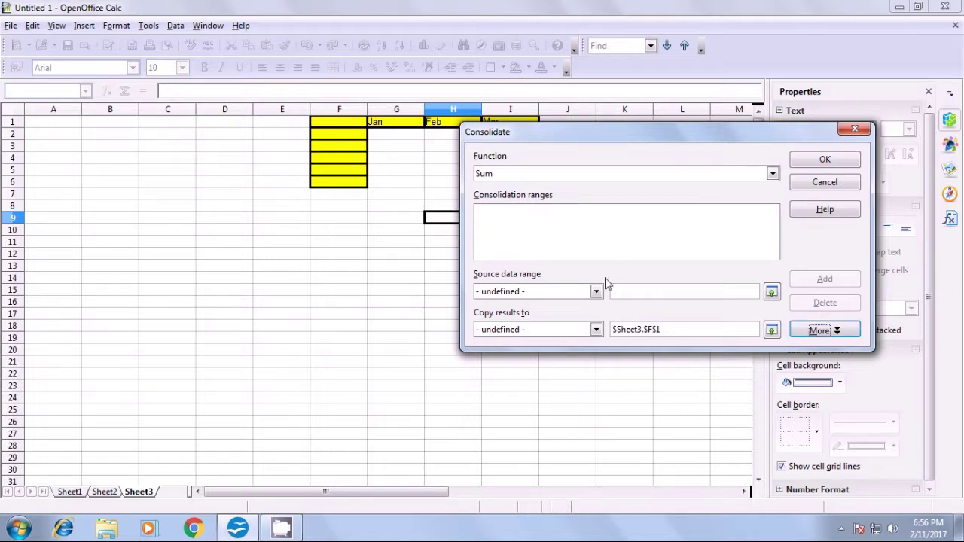
Step: Add the Sheet1 table $F$1:$I$6 as a consolidation range
drag(597, 134, 677, 128)
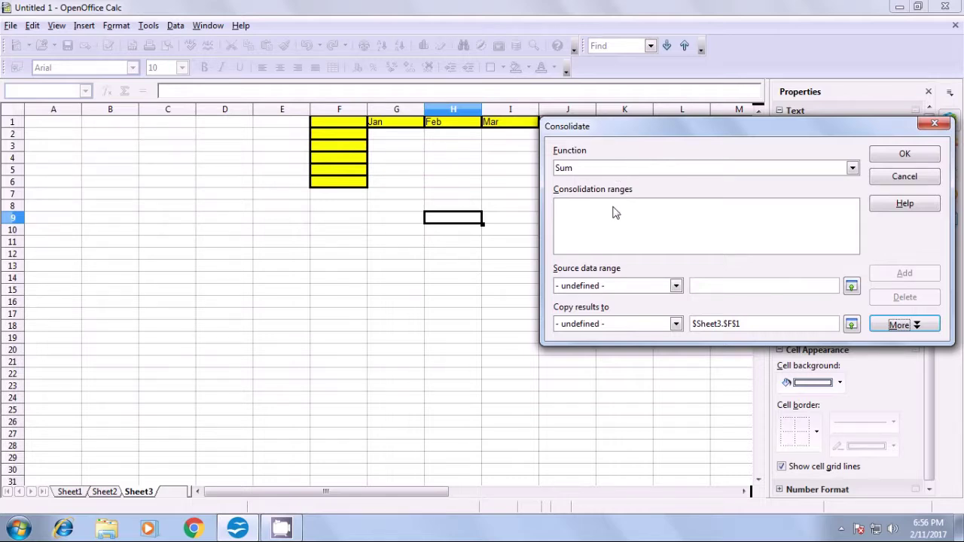
click(72, 491)
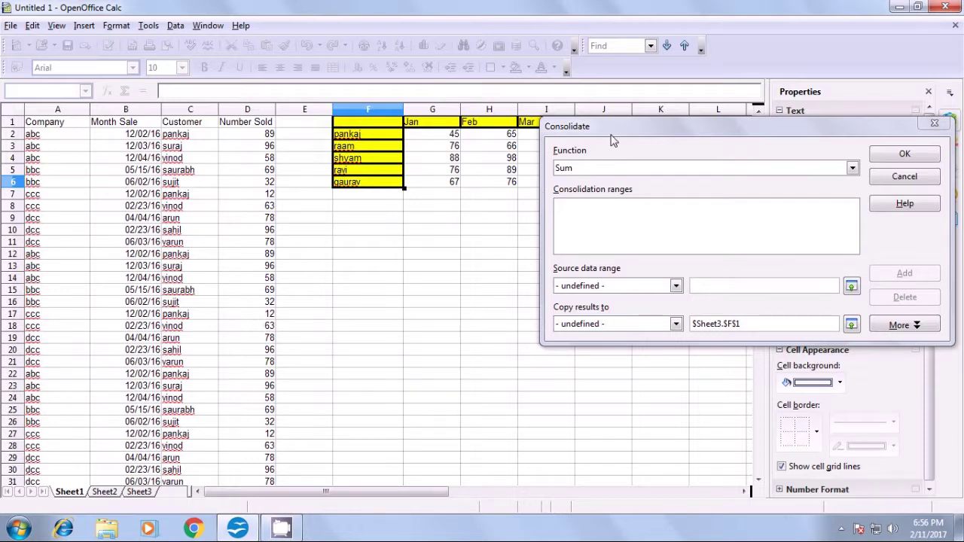
click(628, 155)
drag(614, 125, 649, 207)
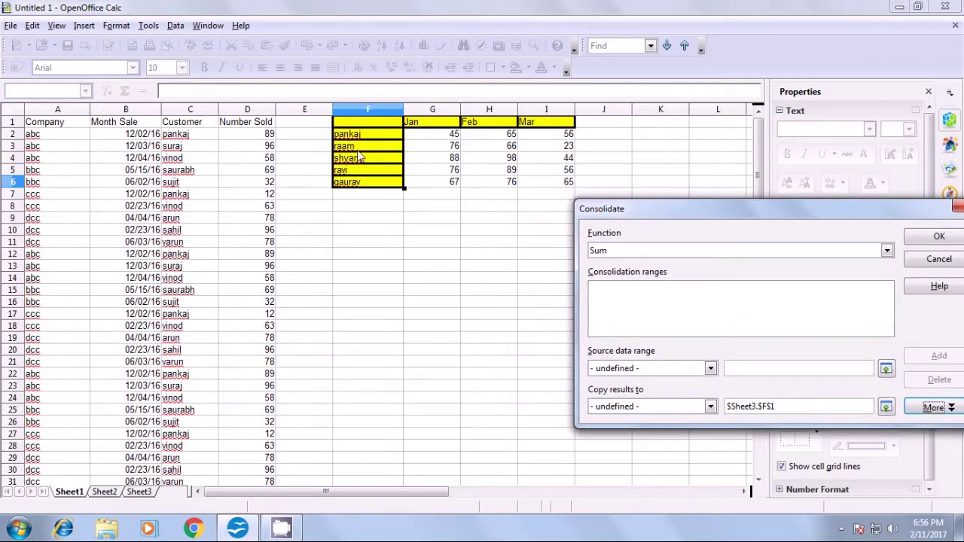
drag(368, 126, 572, 188)
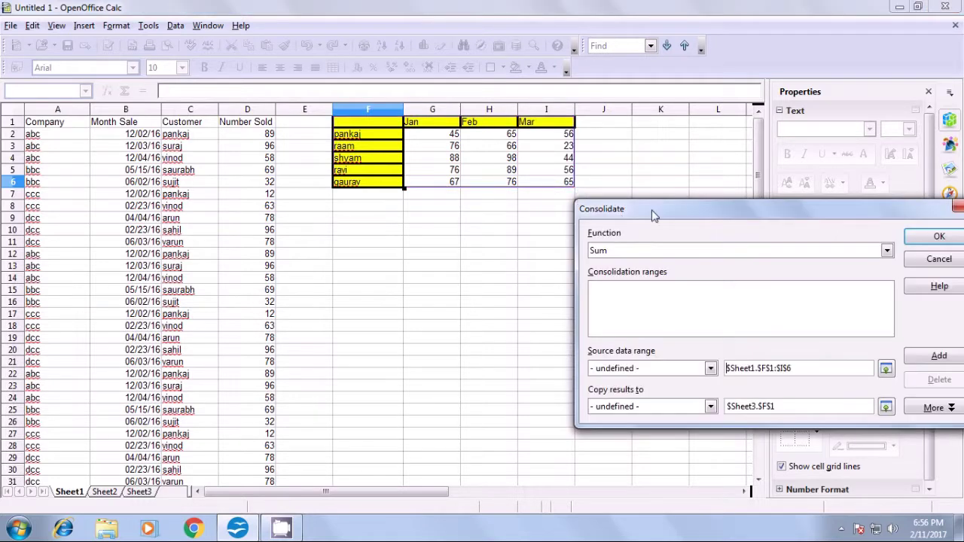
drag(672, 215, 604, 231)
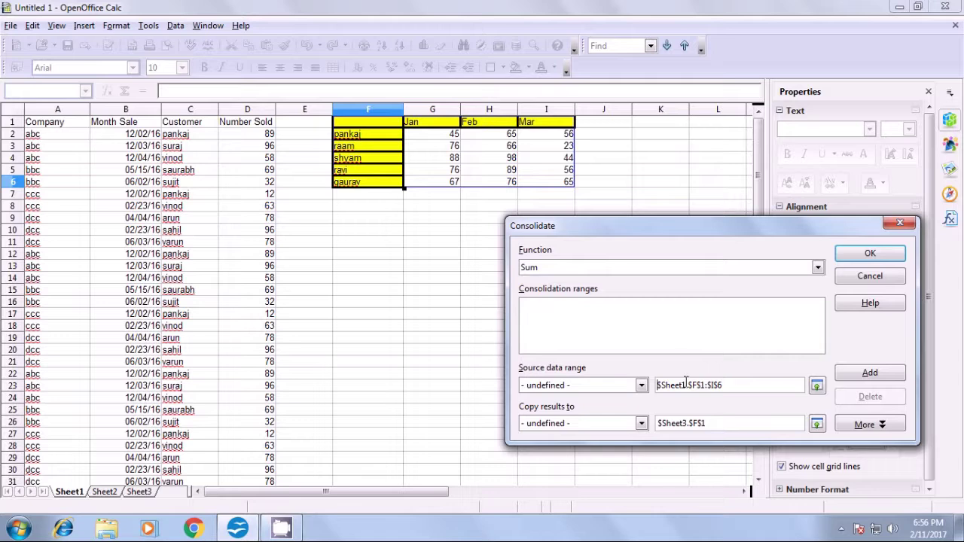
click(859, 374)
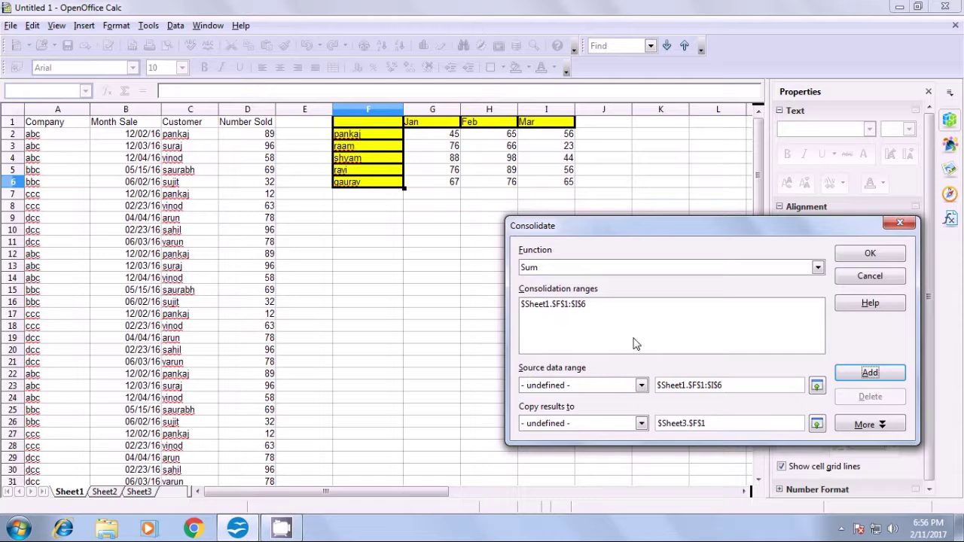
Step: Add the Sheet2 table $F$1:$I$6 as a second consolidation range
click(106, 492)
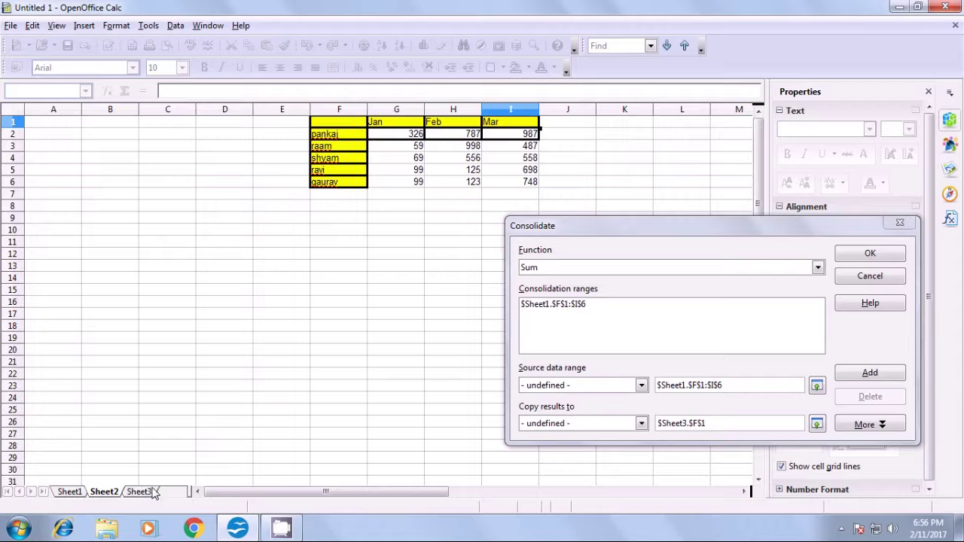
drag(335, 129, 520, 193)
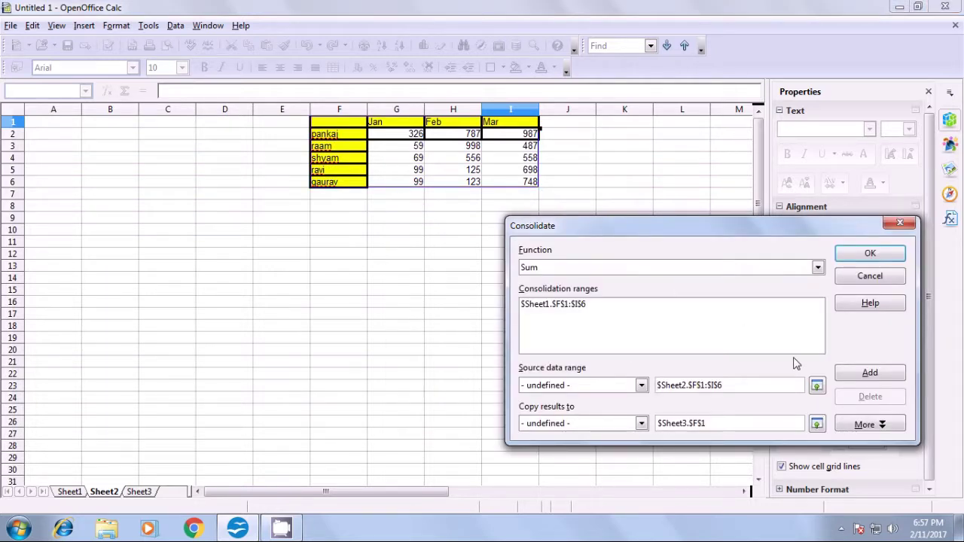
click(867, 373)
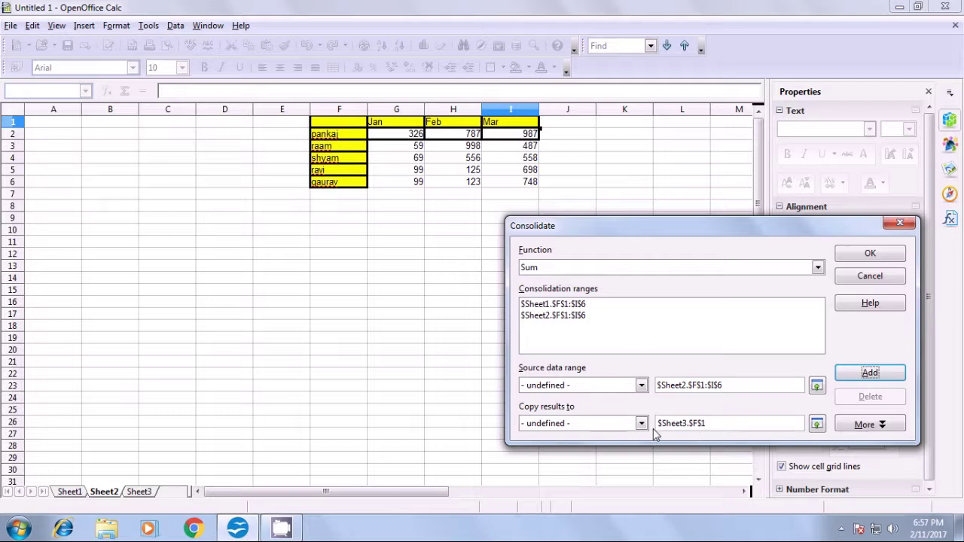
Step: Set the results destination to $Sheet3.$F$1 and run the consolidation
click(716, 424)
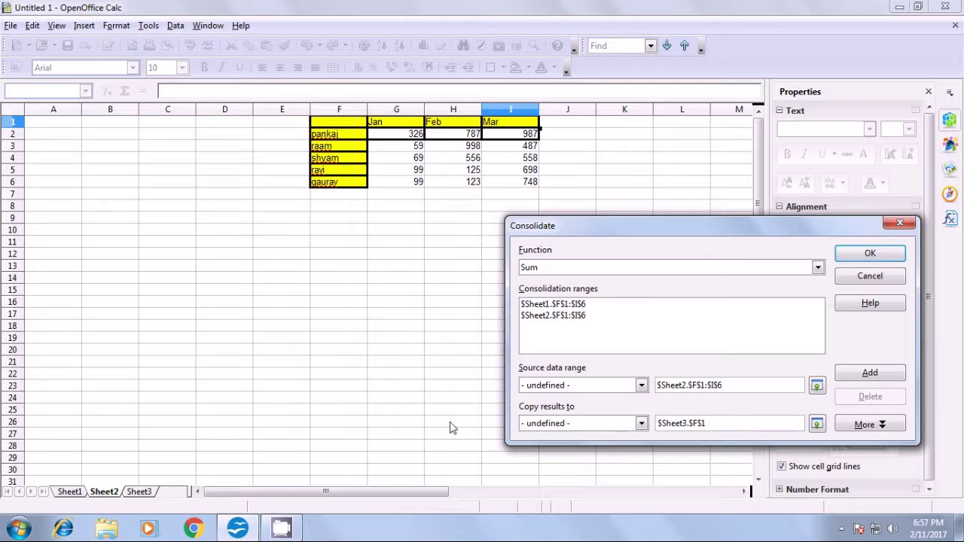
click(140, 492)
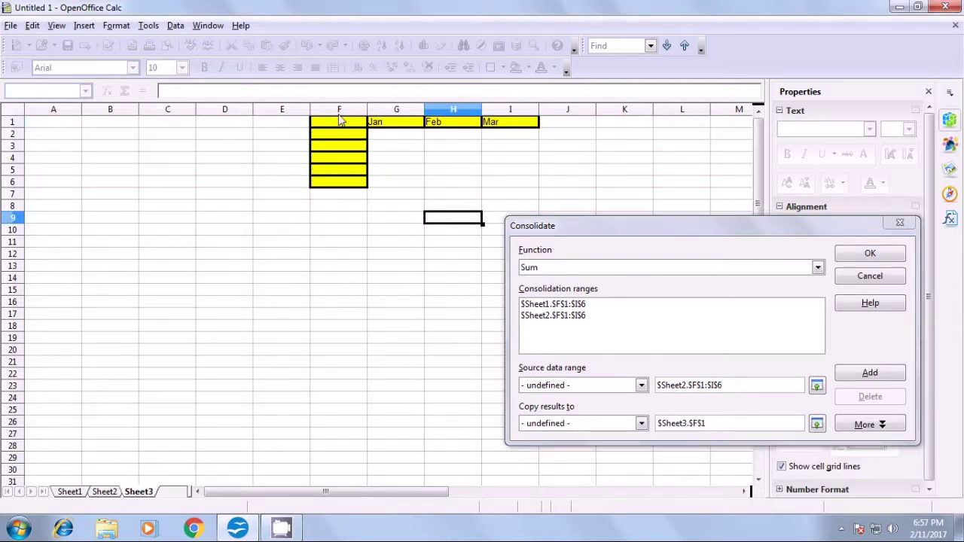
drag(340, 126, 509, 183)
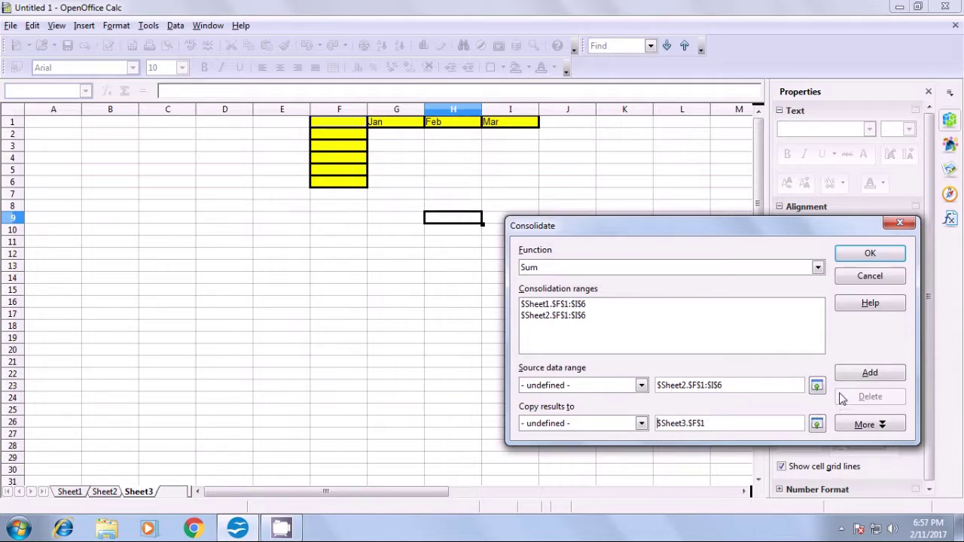
click(872, 256)
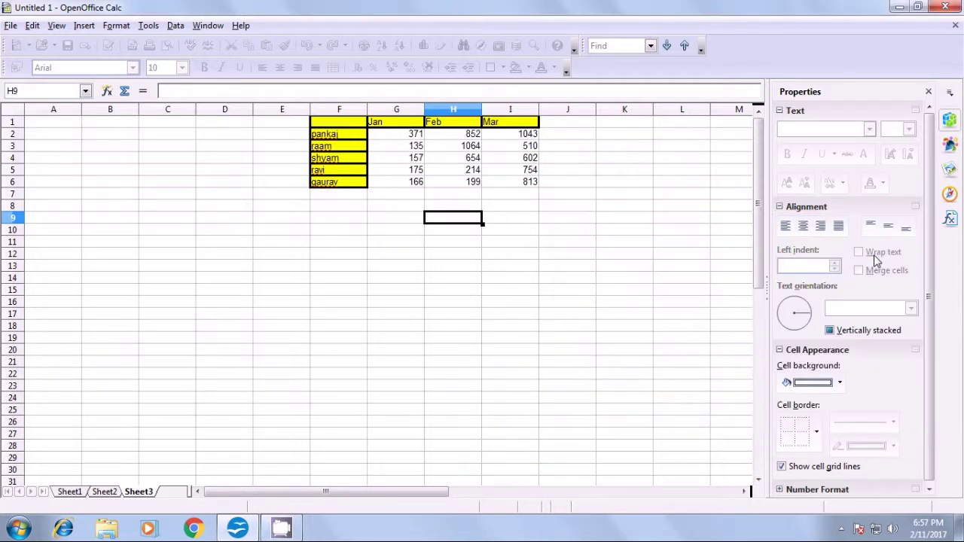
click(490, 281)
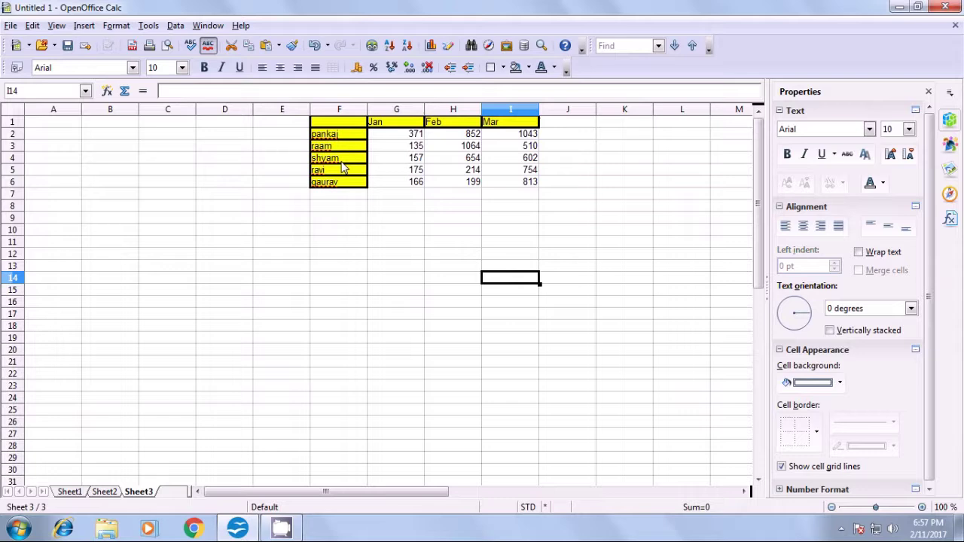
Step: Examine the consolidated monthly values on Sheet3 and compare them with the source values on Sheet2
click(410, 138)
key(Right)
key(Right)
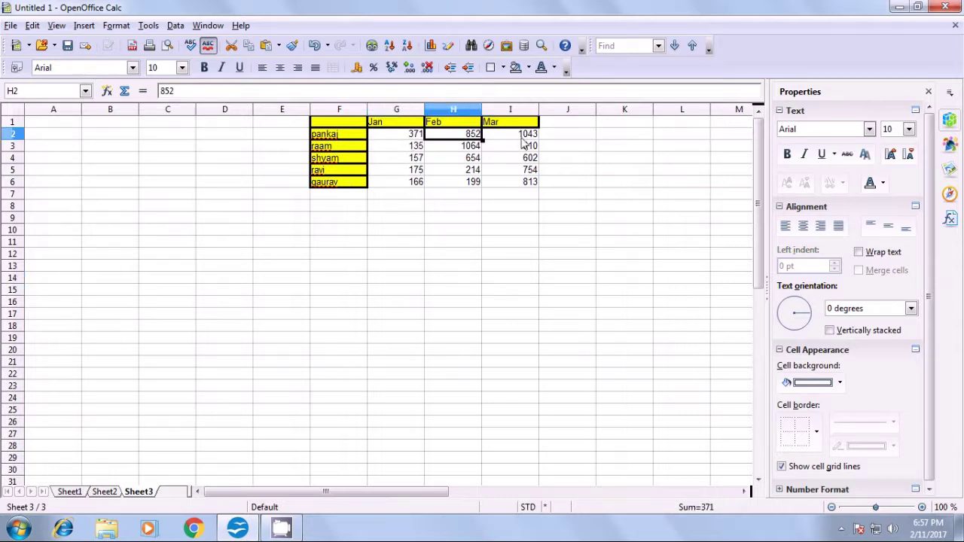
key(Down)
key(Down)
key(Down)
click(532, 205)
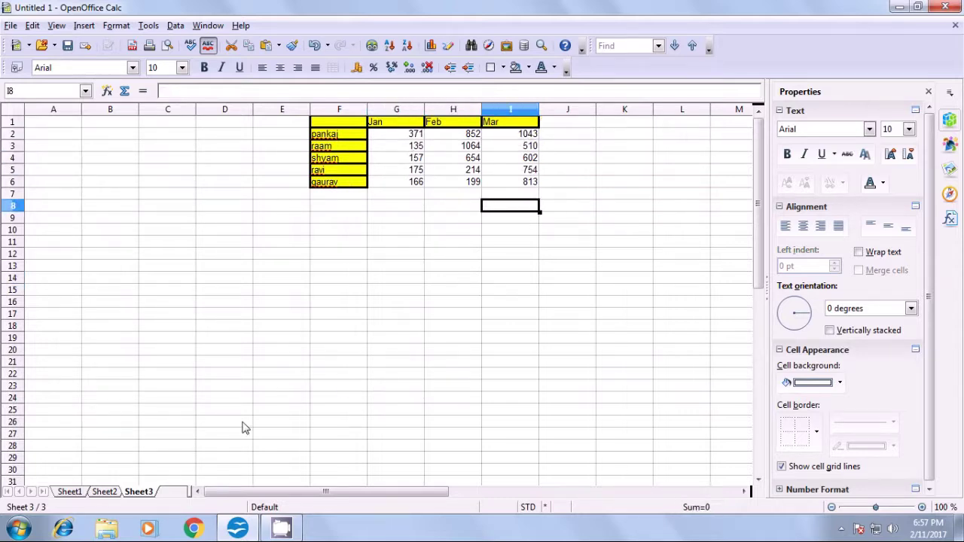
click(106, 492)
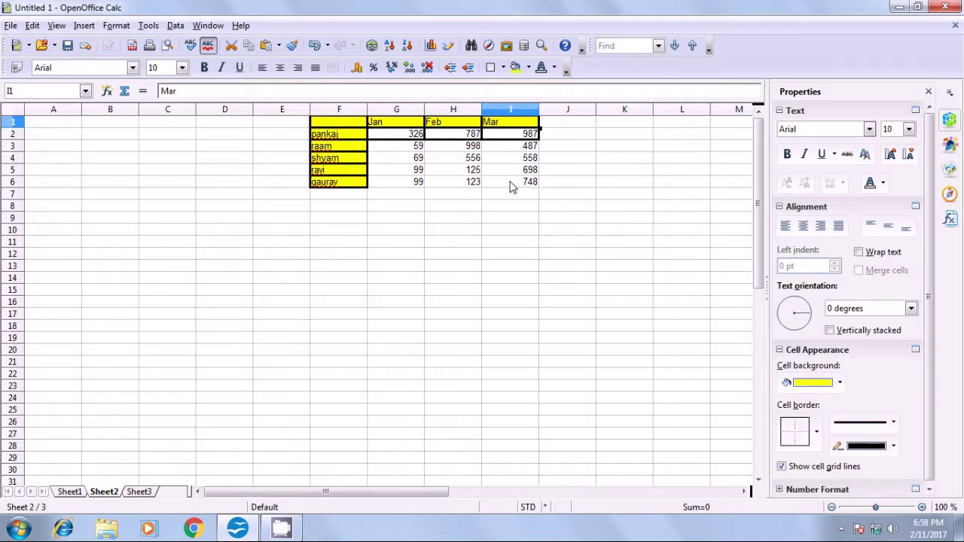
click(416, 137)
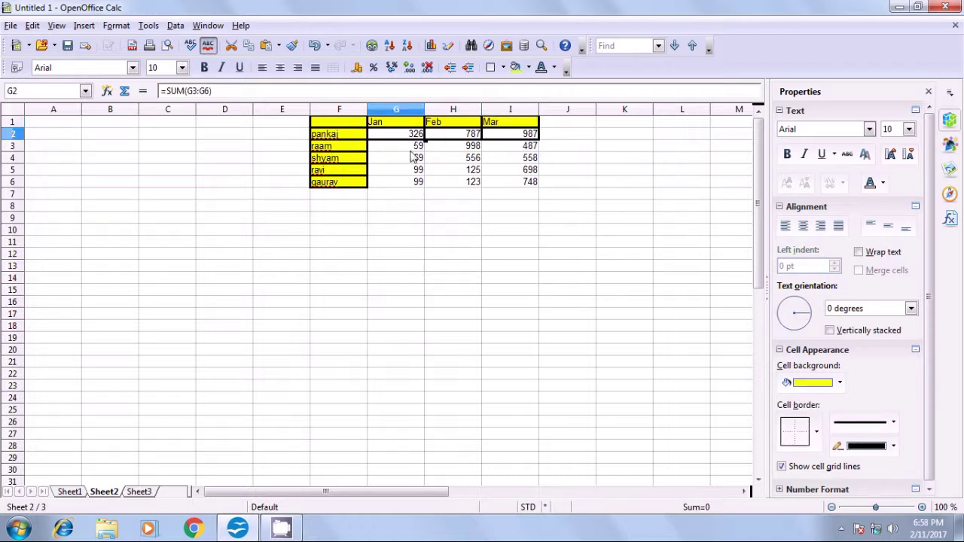
Step: Examine the January and February source values in the Sheet1 monthly table
click(68, 491)
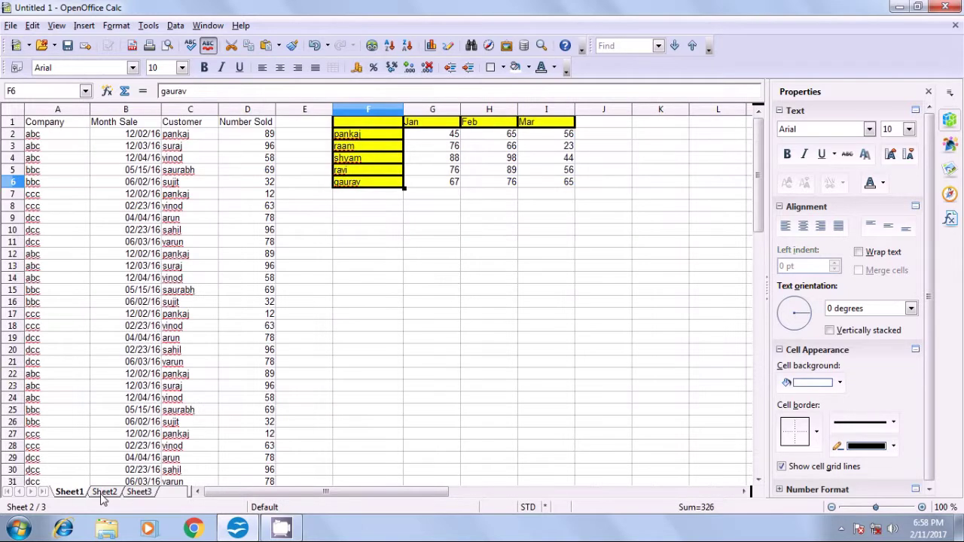
click(435, 137)
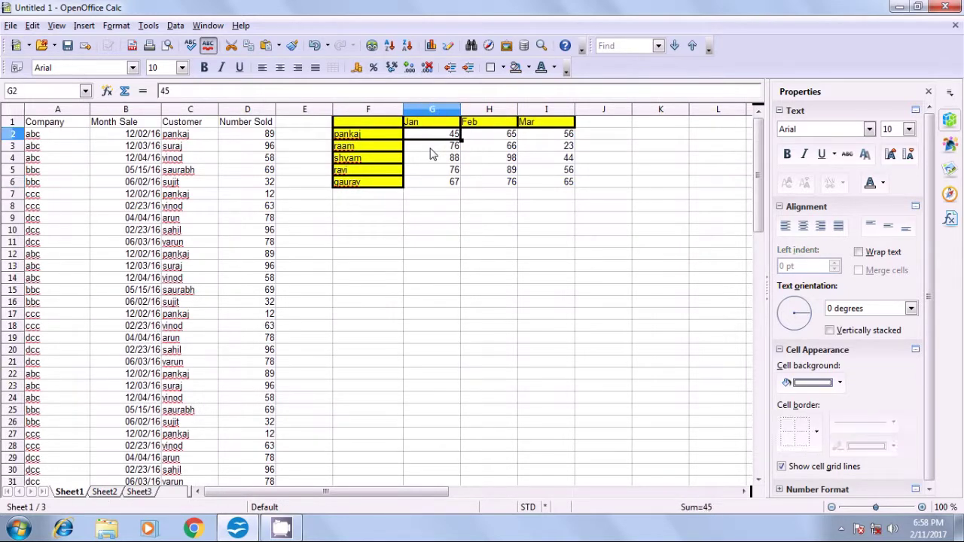
click(503, 139)
click(503, 158)
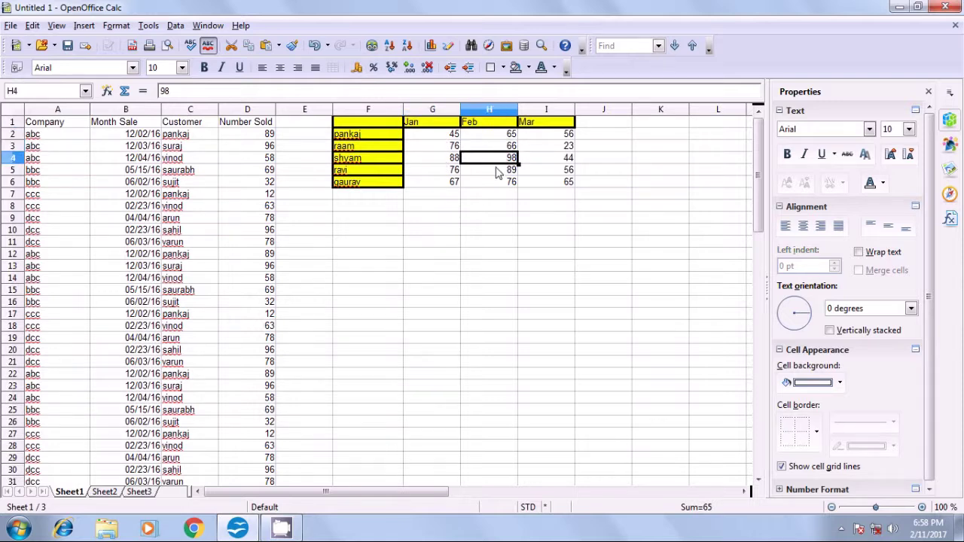
click(471, 234)
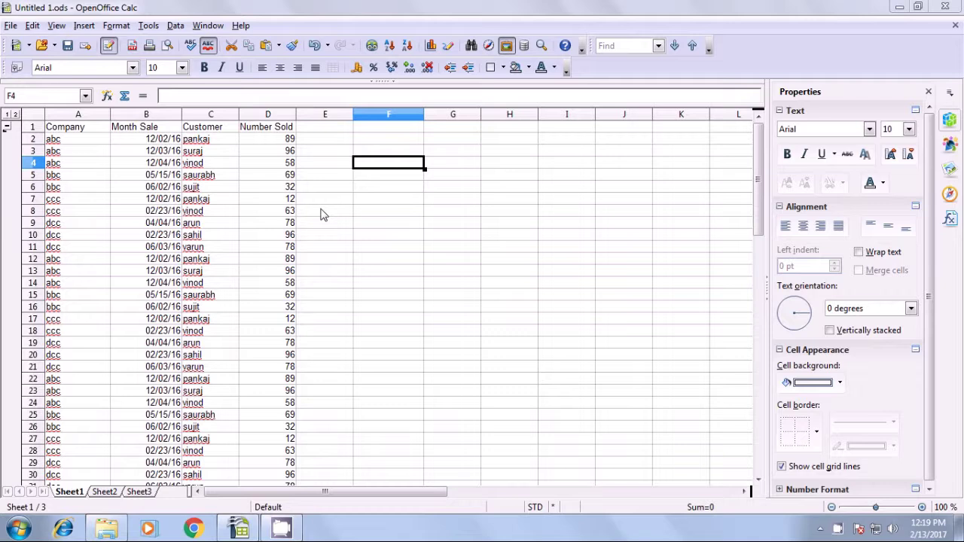
Step: Hide the details of the row 1 group on Sheet1, and expand and collapse it once more
click(325, 130)
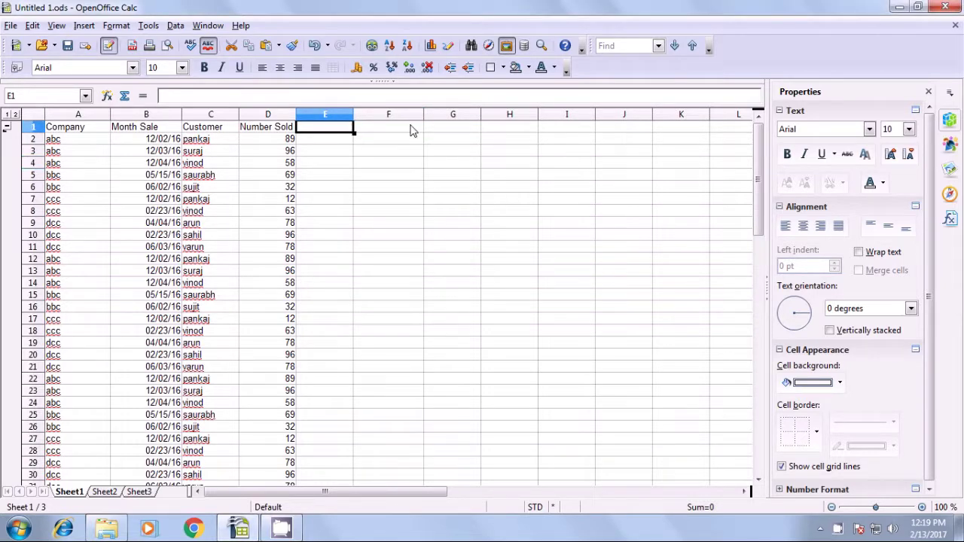
click(178, 25)
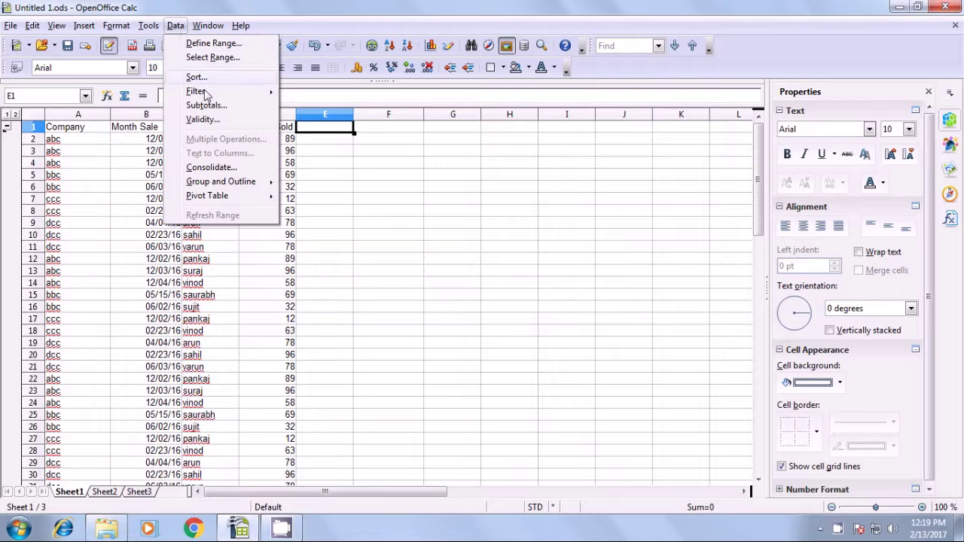
mouse_move(219, 186)
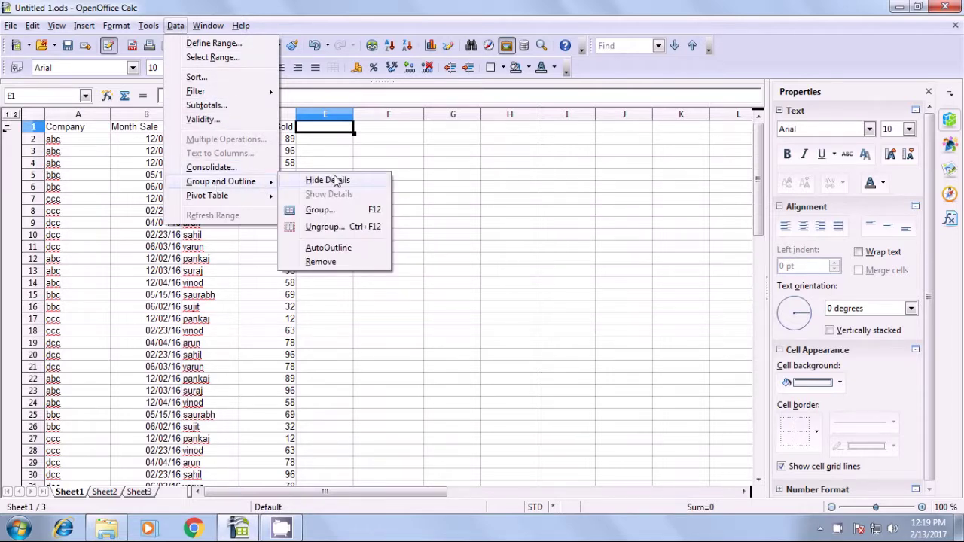
click(329, 181)
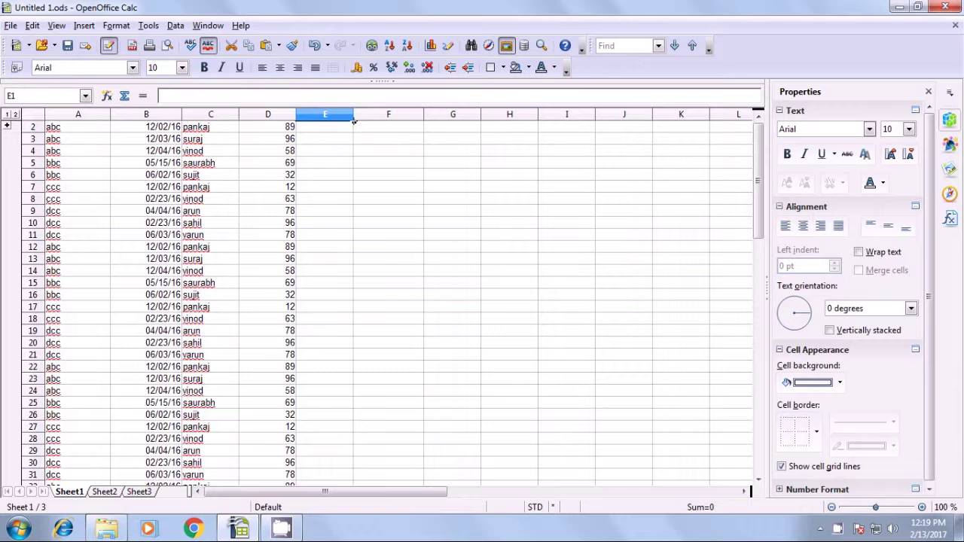
click(7, 126)
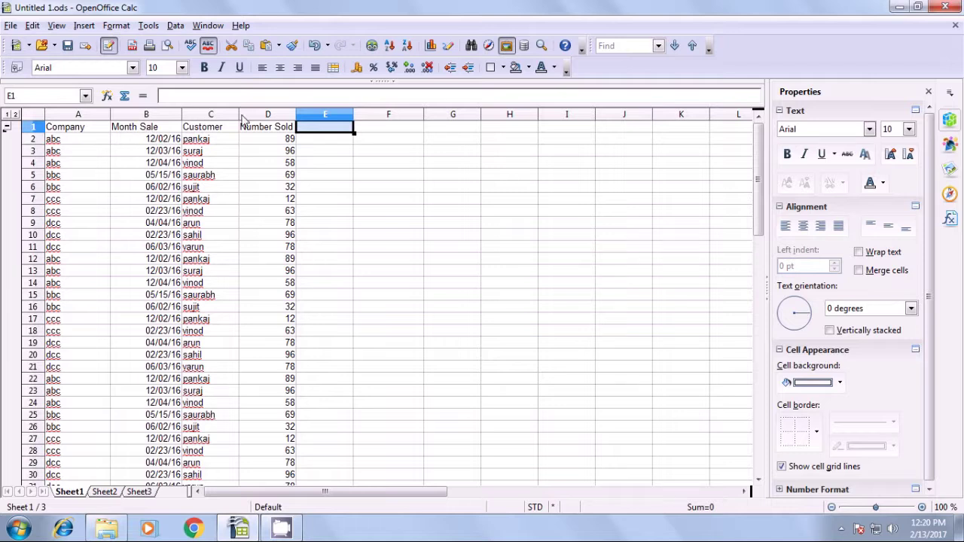
click(7, 127)
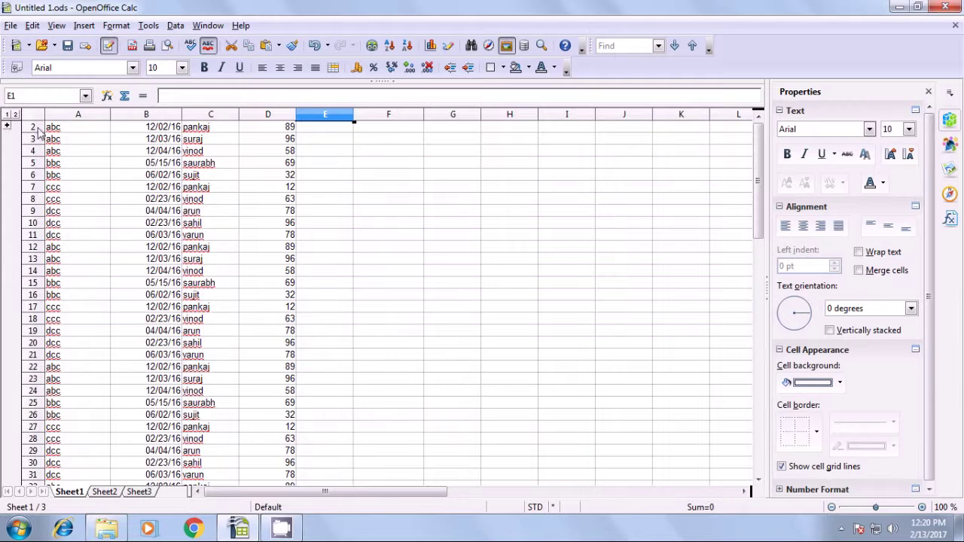
click(33, 127)
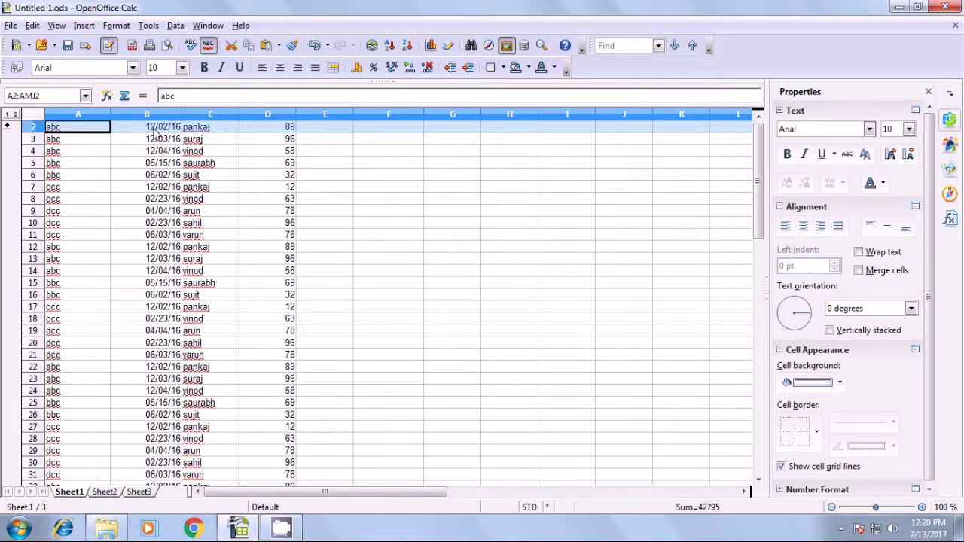
click(176, 26)
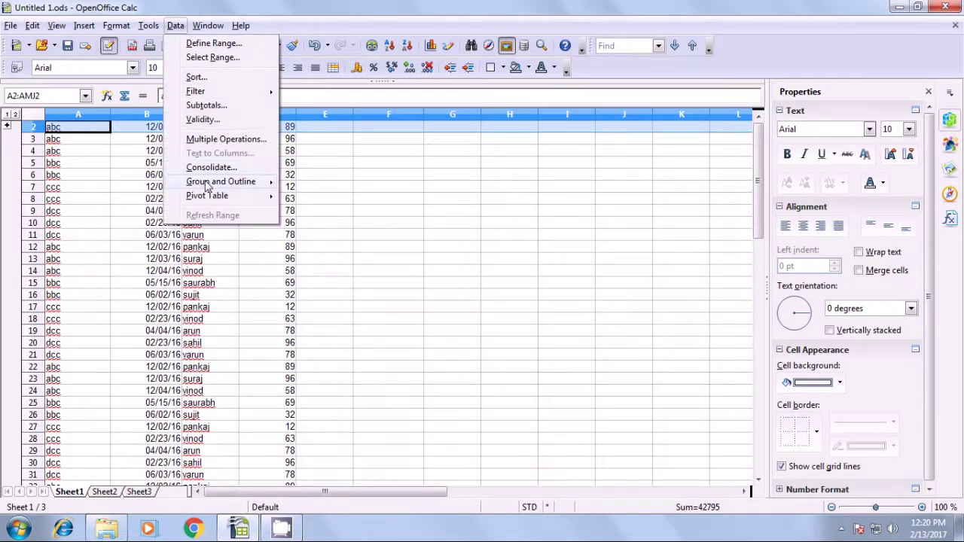
mouse_move(207, 184)
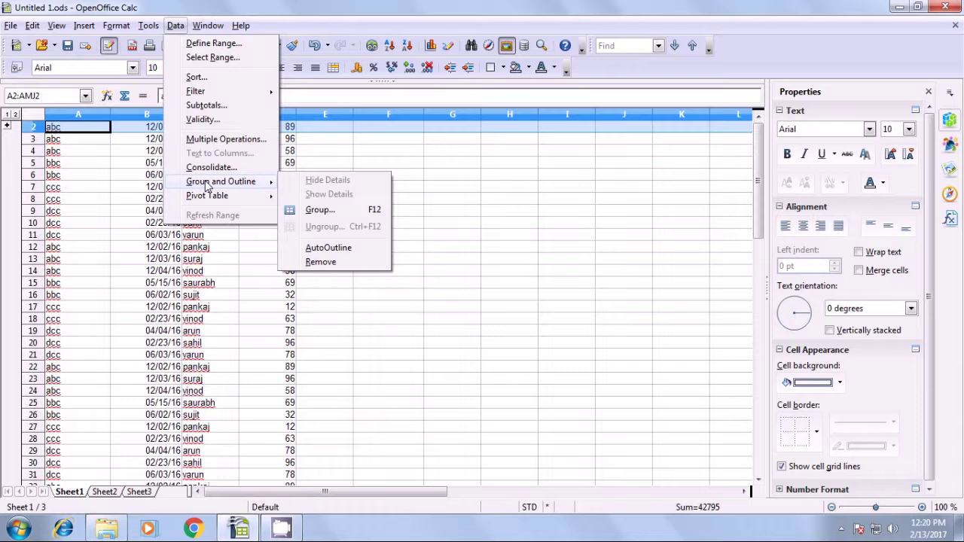
click(334, 163)
Step: Dismiss the Windows color scheme prompt and group row 5 from cell E5 using the Rows option
click(334, 163)
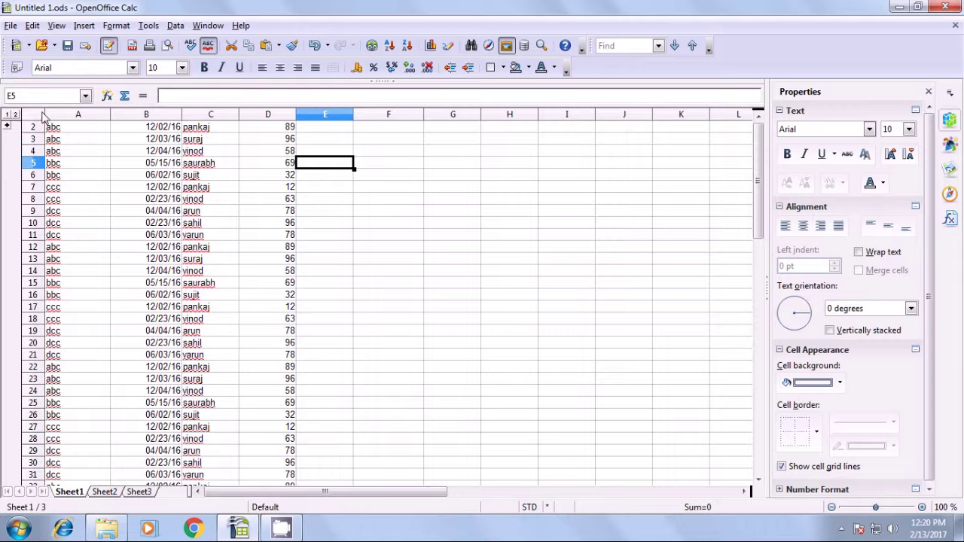
click(176, 27)
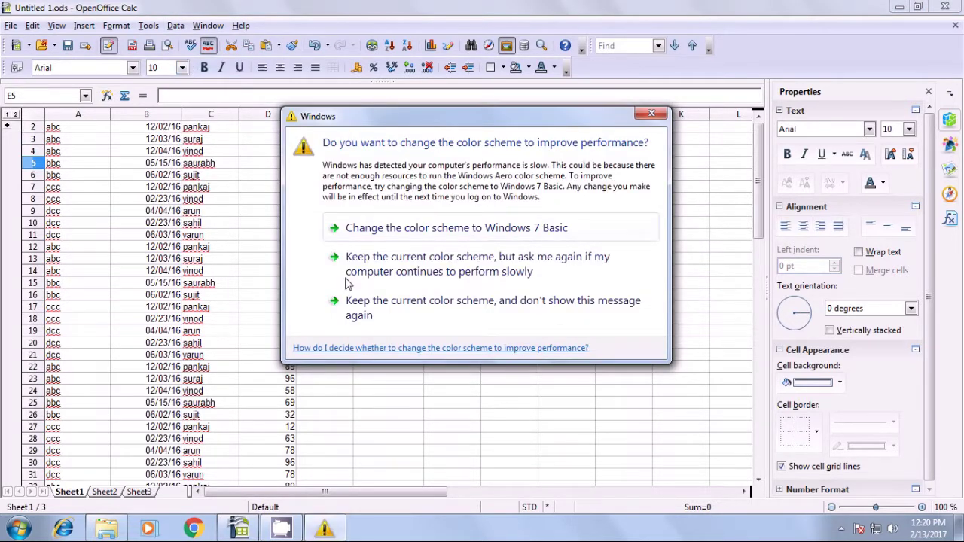
click(350, 289)
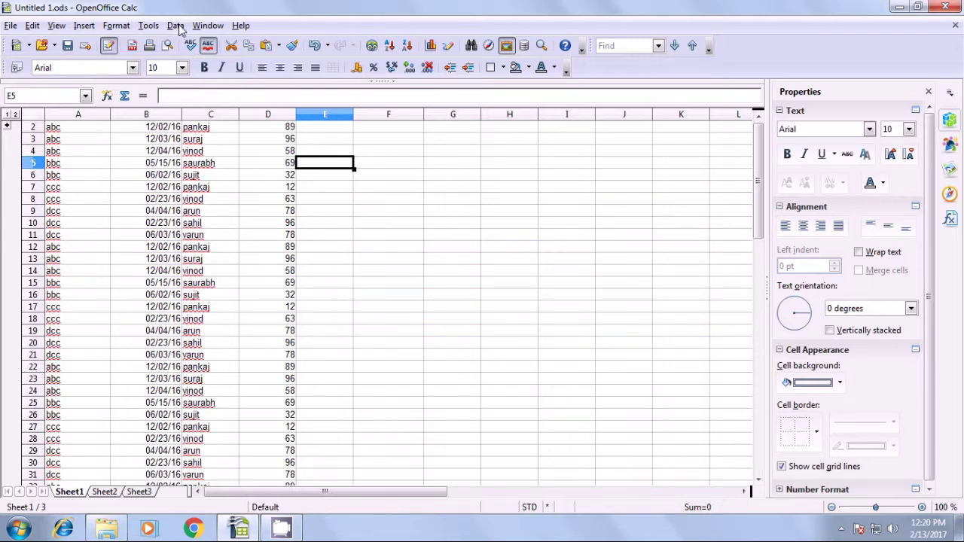
click(178, 27)
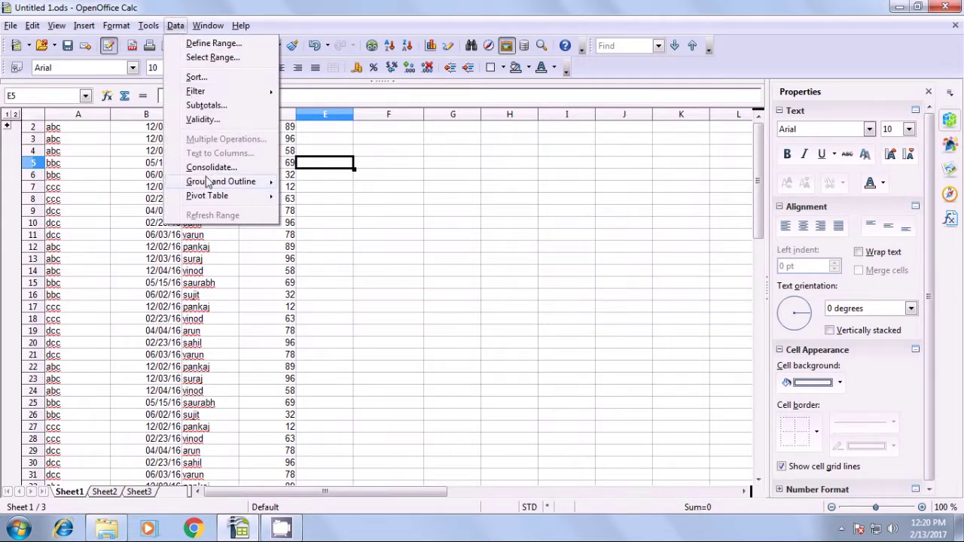
mouse_move(209, 185)
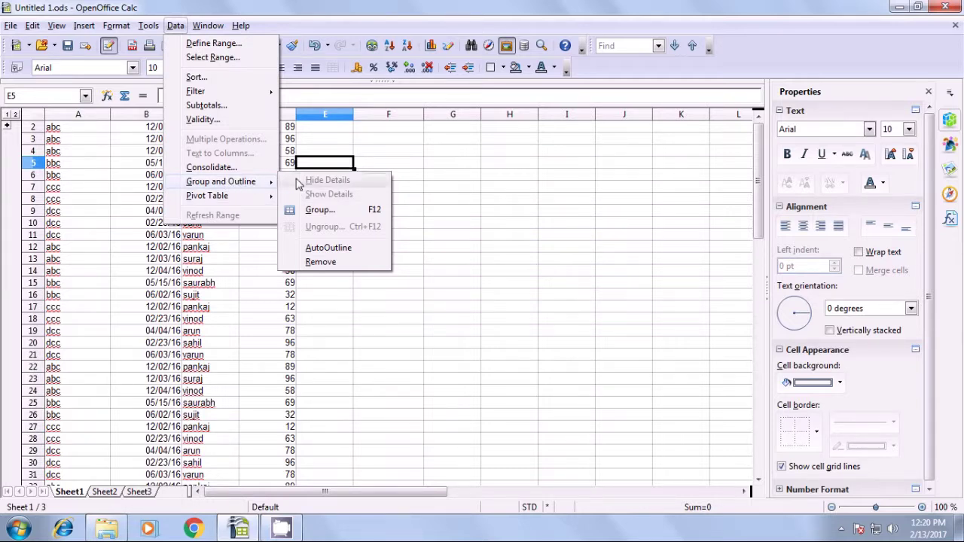
click(314, 212)
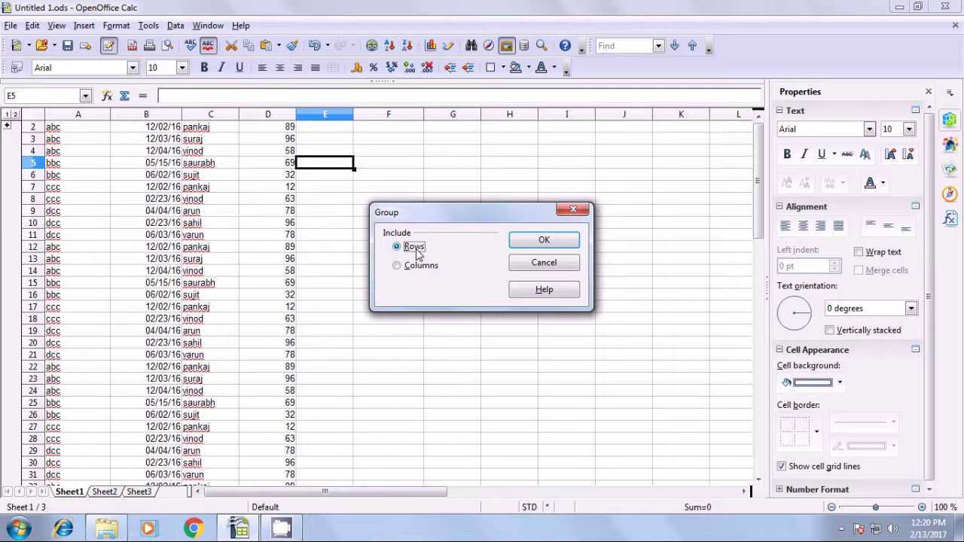
click(517, 241)
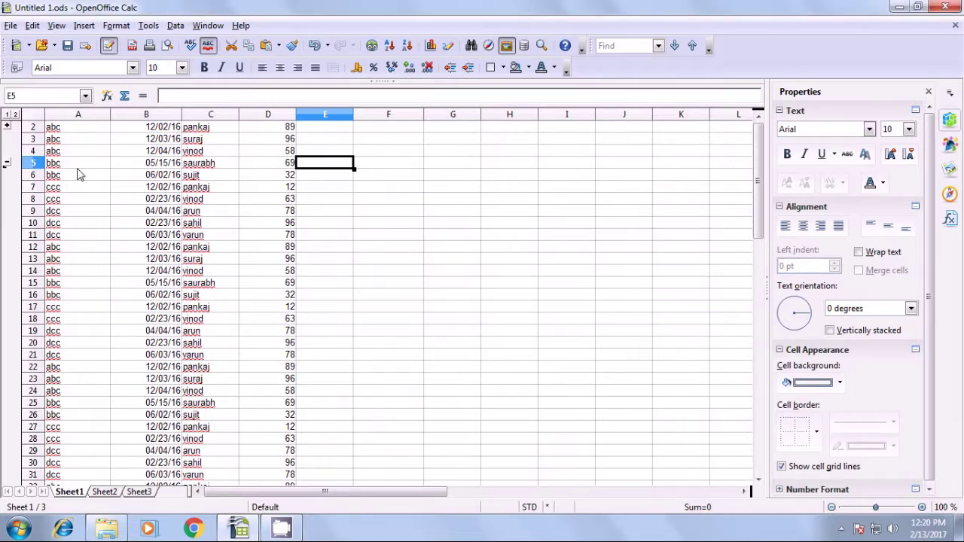
Step: Switch the row 5 group between collapsed and expanded, ending with its details restored by Show Details
click(7, 161)
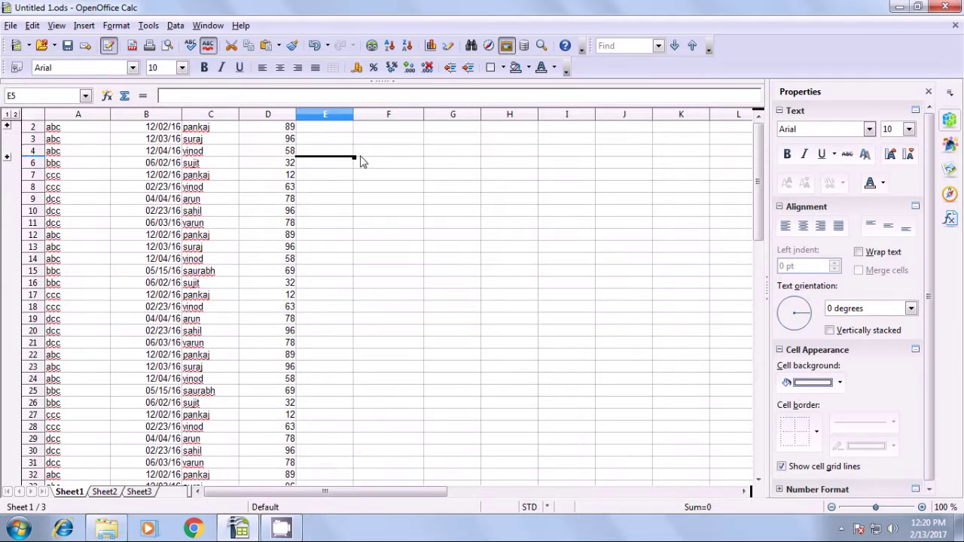
drag(353, 156, 354, 156)
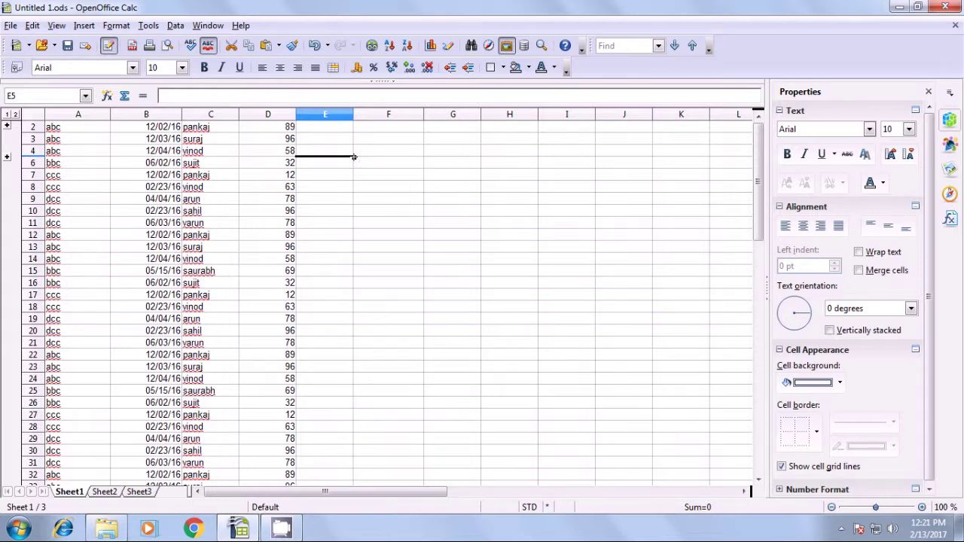
click(6, 157)
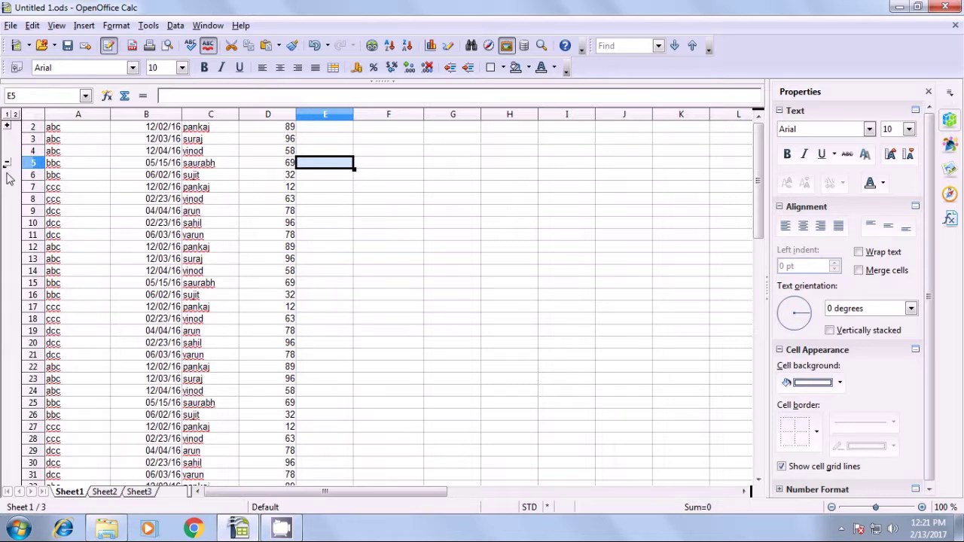
click(6, 158)
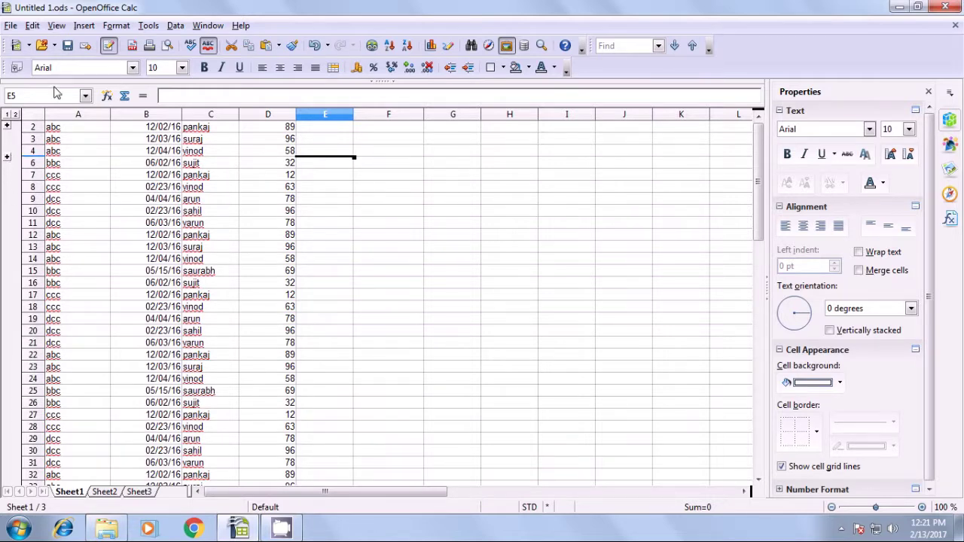
click(175, 25)
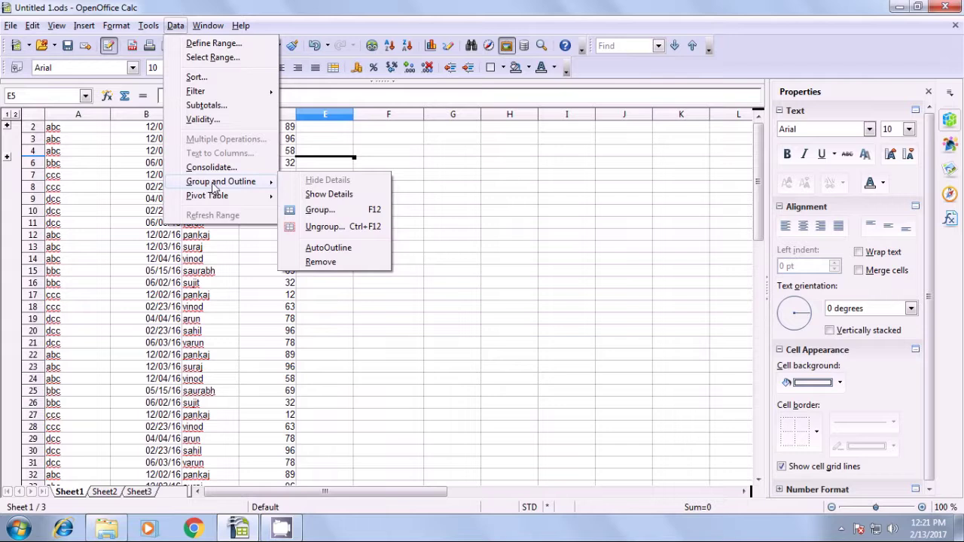
click(329, 198)
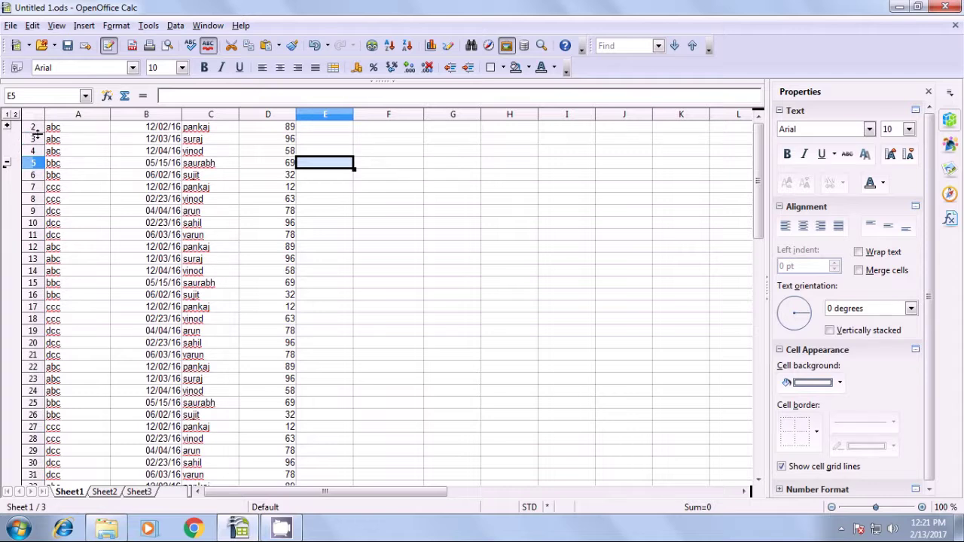
Step: Group column E from cell E5 using the Columns option
click(176, 27)
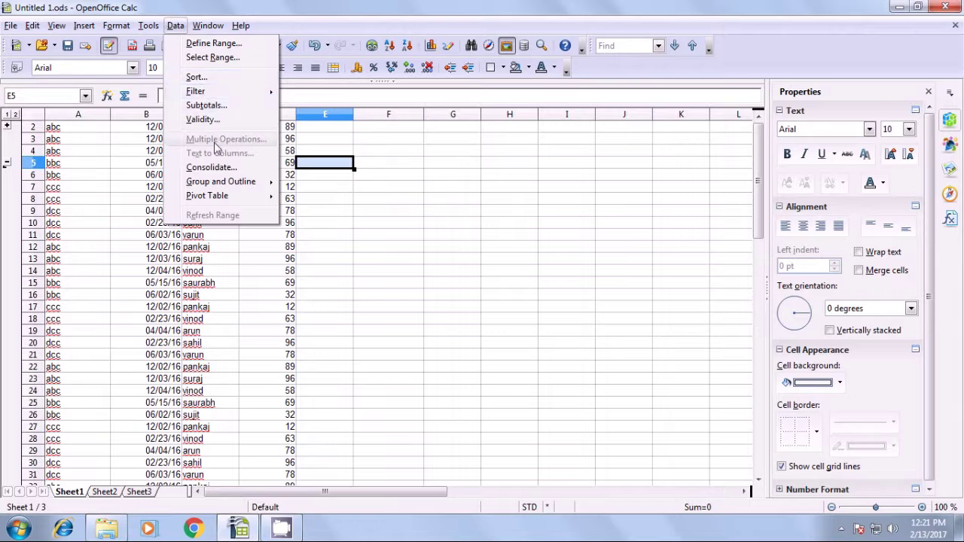
mouse_move(228, 184)
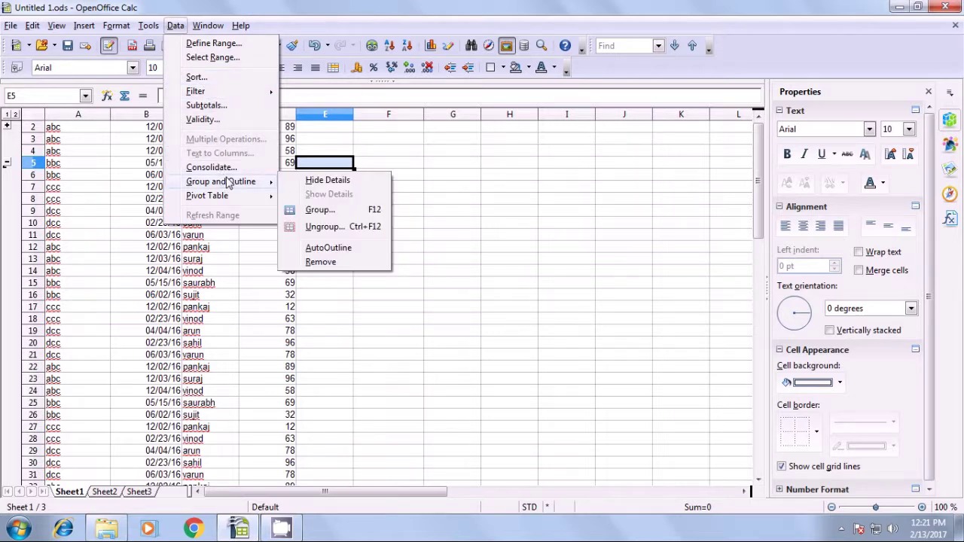
click(319, 214)
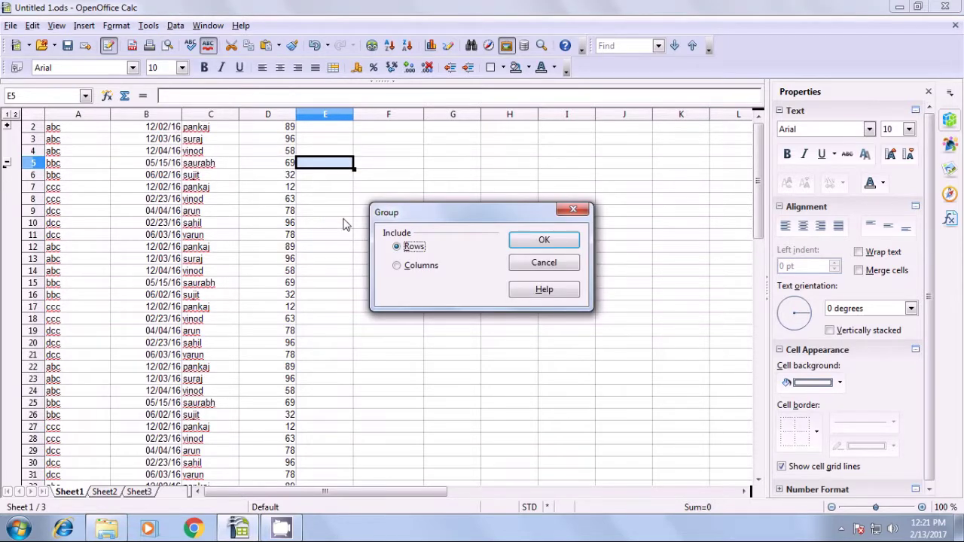
click(396, 267)
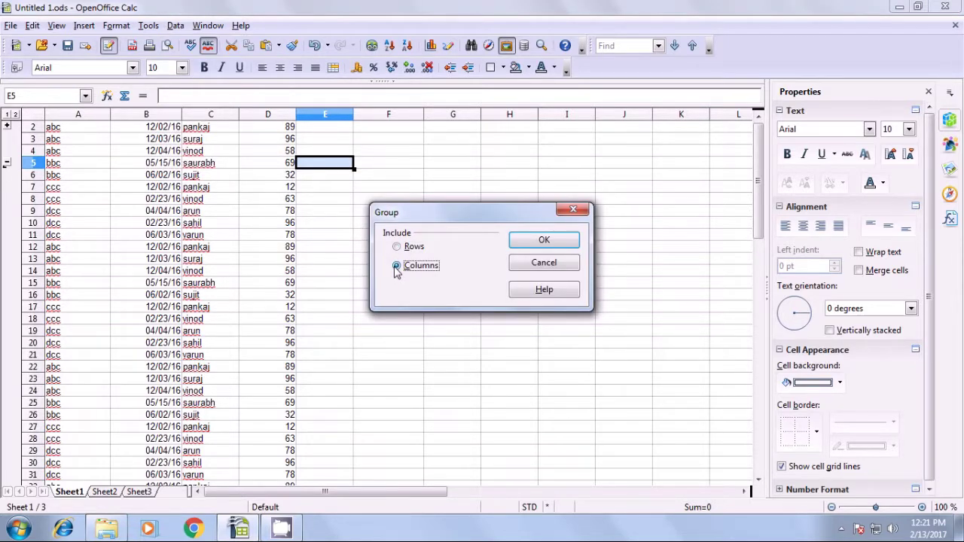
drag(428, 215, 441, 180)
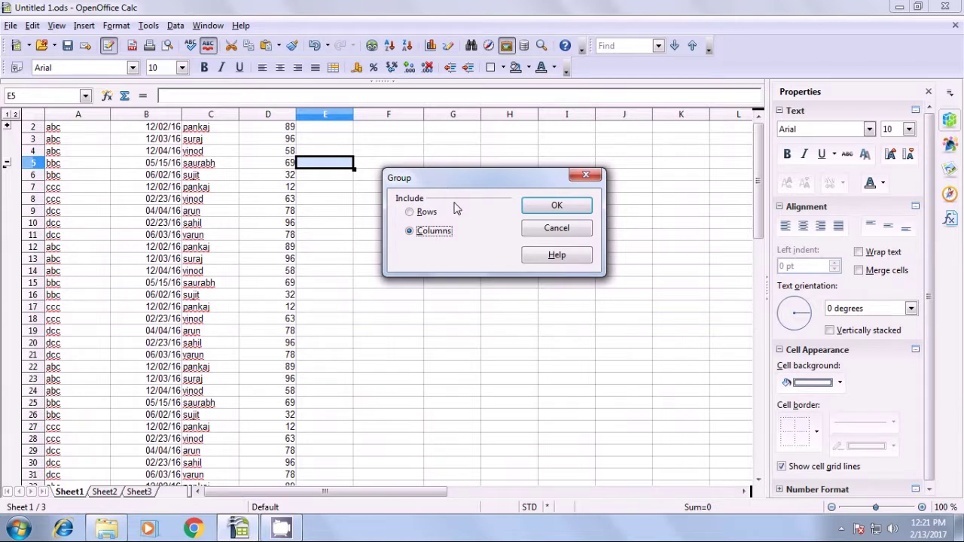
click(557, 205)
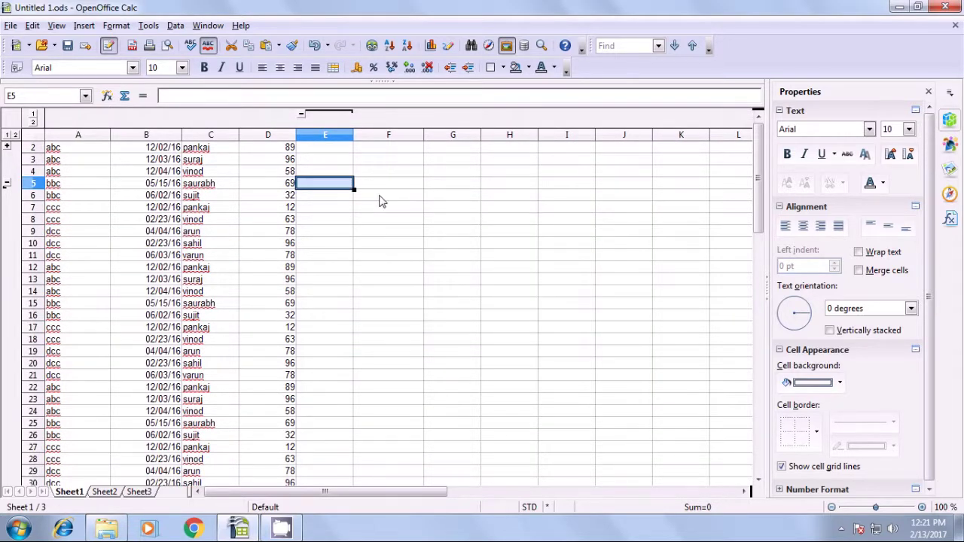
Step: Collapse the column E group and expand it again
click(302, 116)
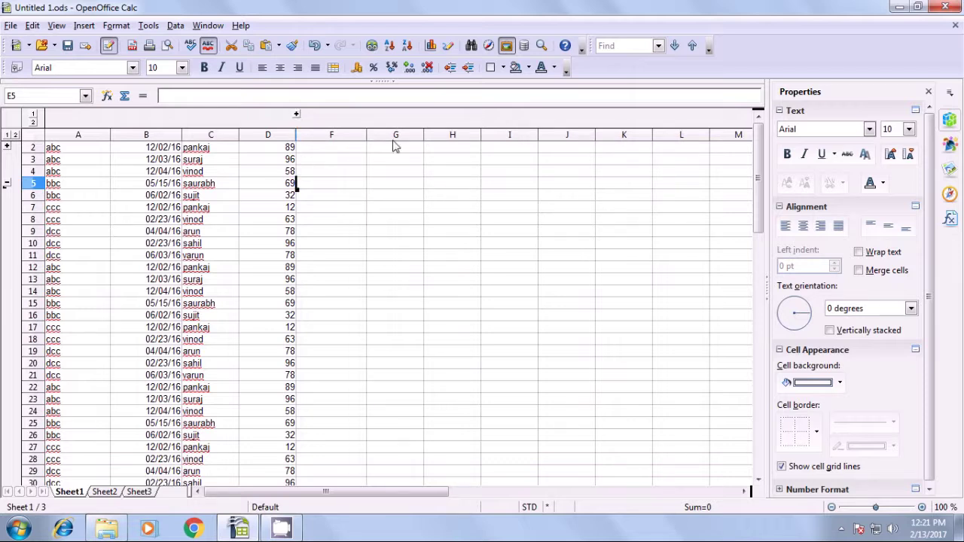
click(296, 114)
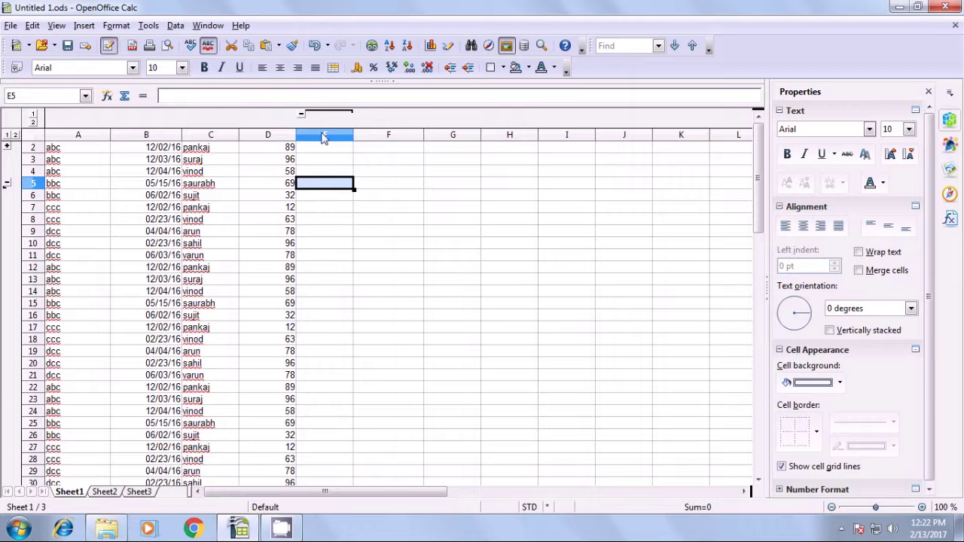
Step: Ungroup column E from cell E5 using the Columns option
click(176, 25)
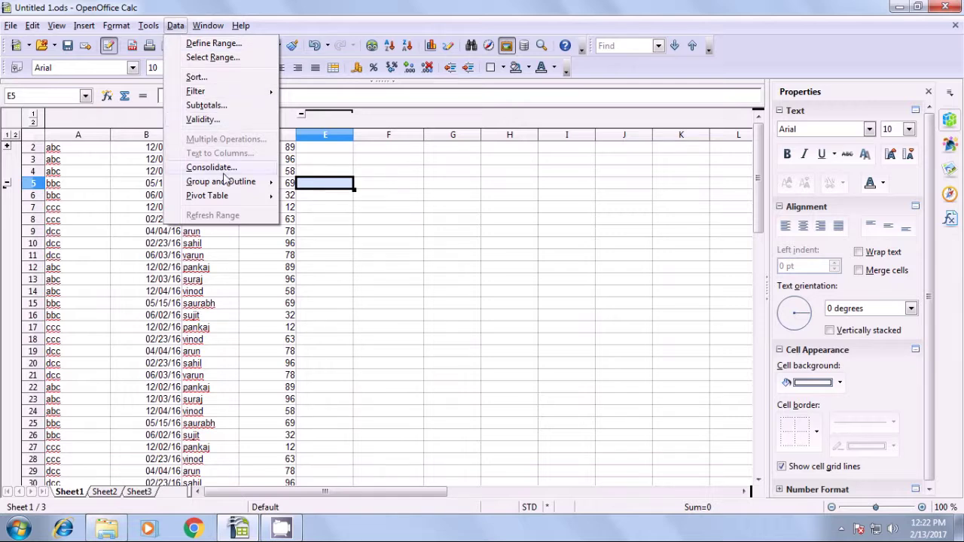
mouse_move(225, 179)
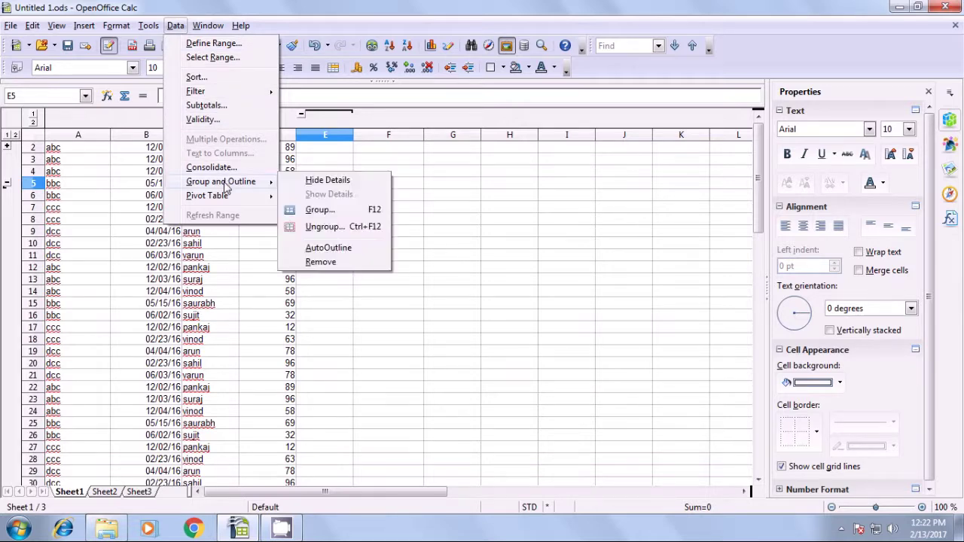
click(326, 226)
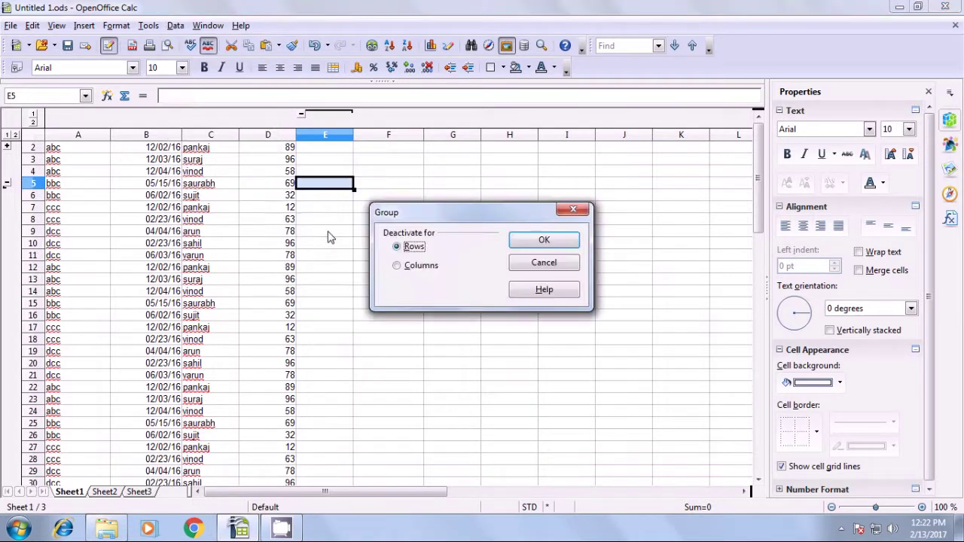
click(397, 265)
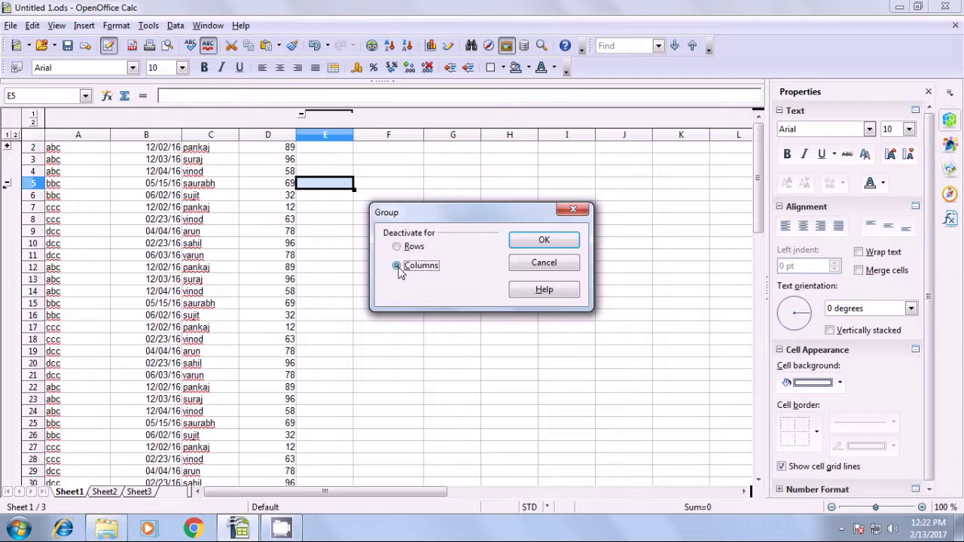
click(519, 242)
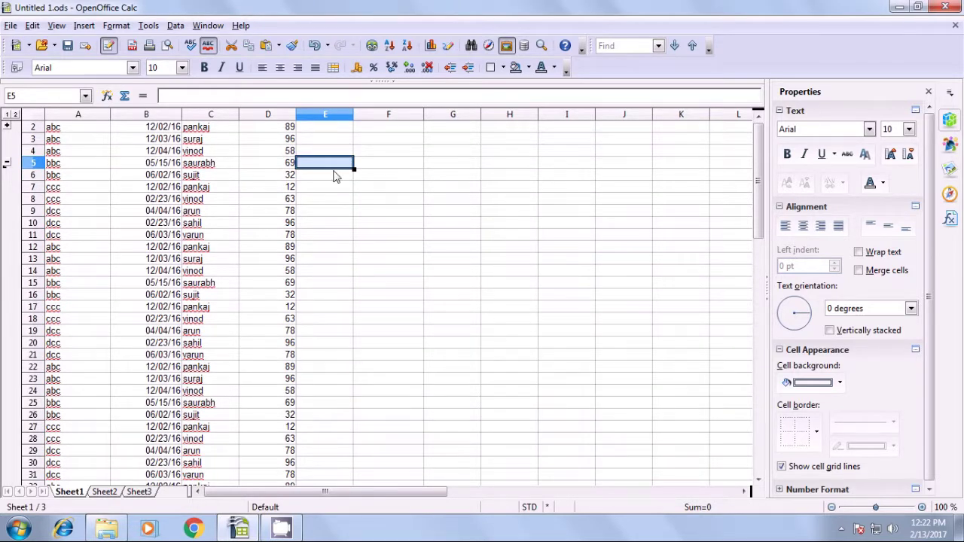
Step: Ungroup row 5 and remove the remaining outline from Sheet1
click(175, 26)
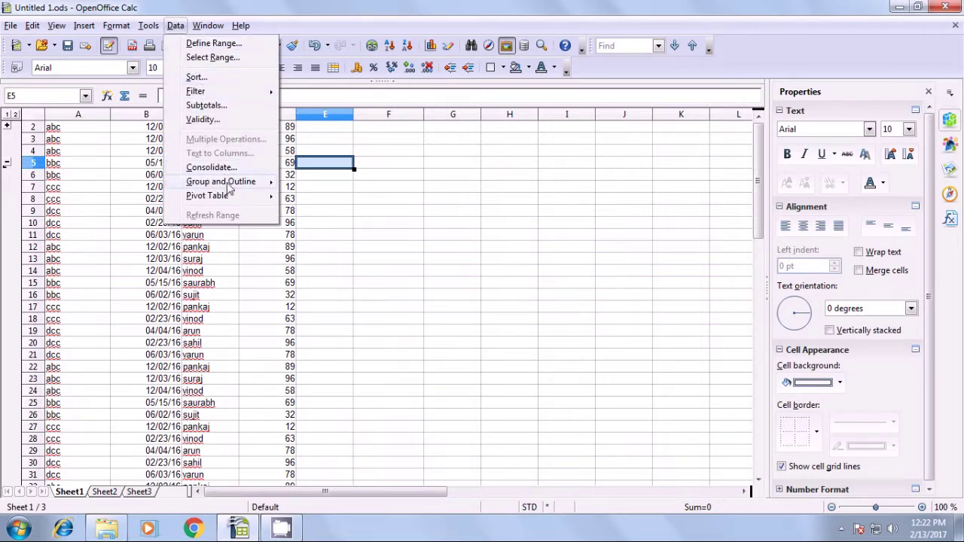
mouse_move(230, 187)
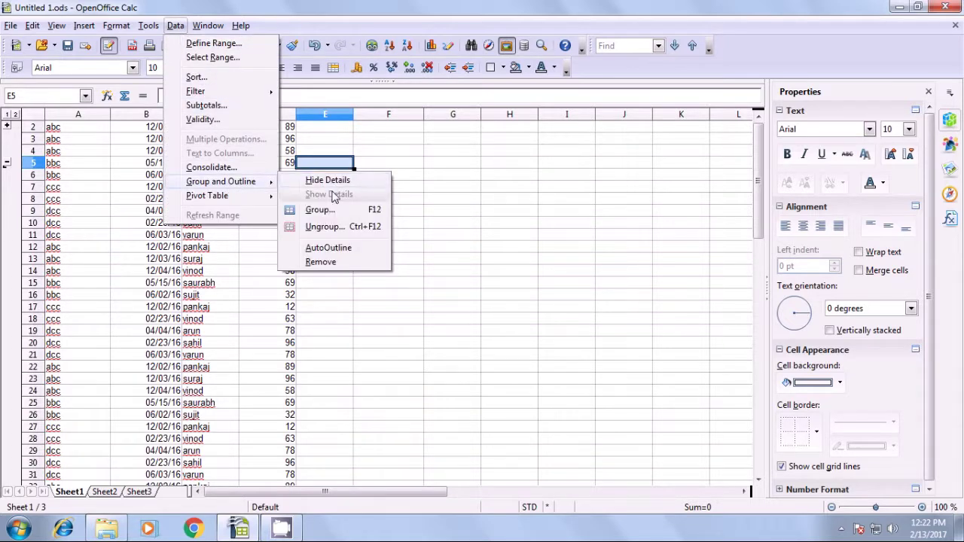
click(321, 227)
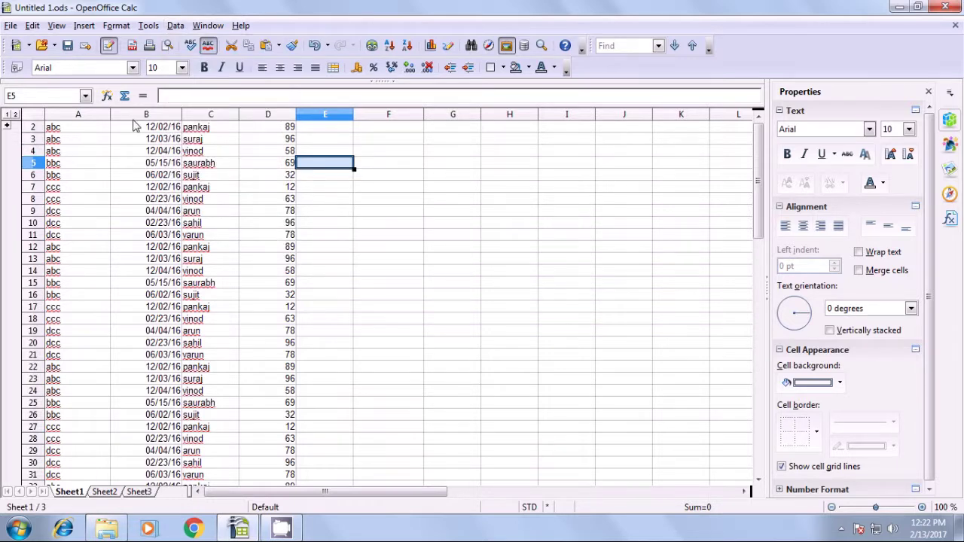
click(174, 27)
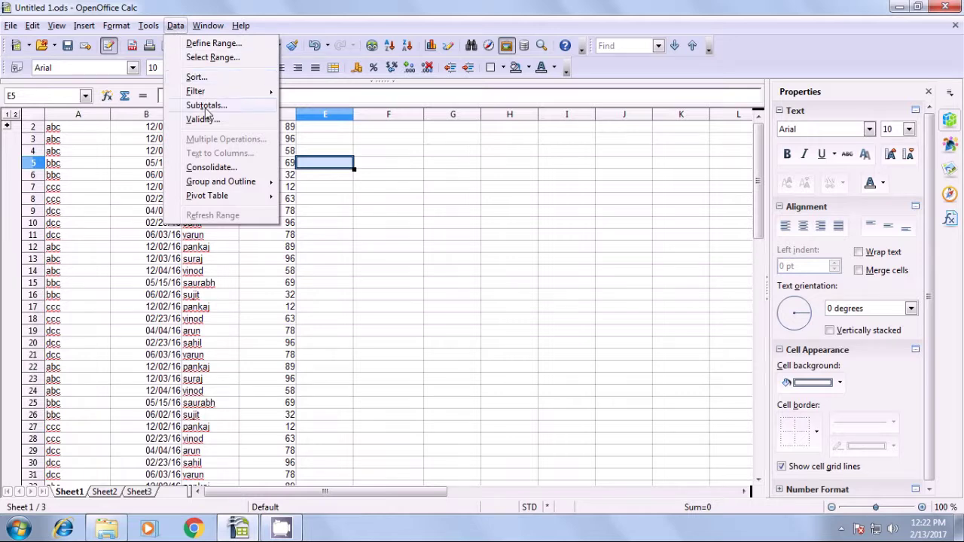
mouse_move(214, 184)
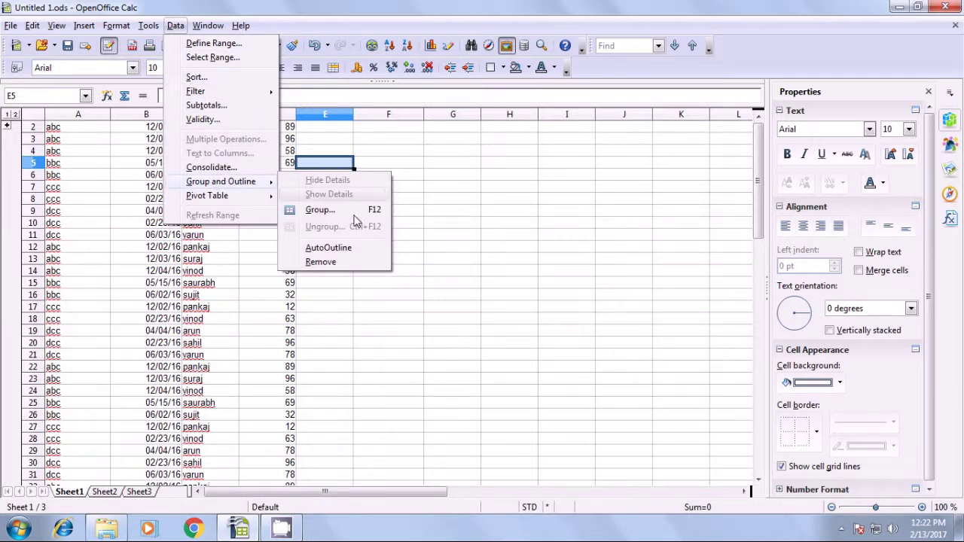
click(306, 260)
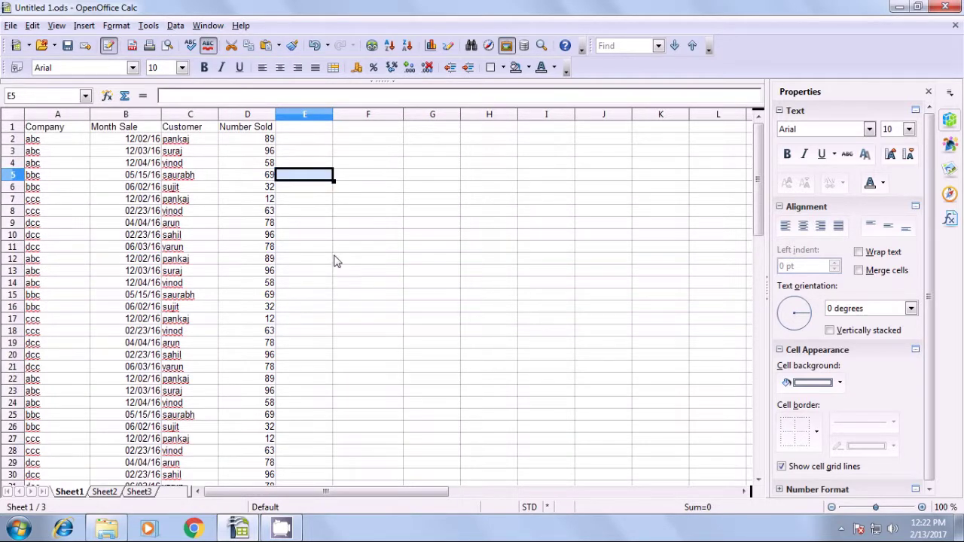
click(347, 152)
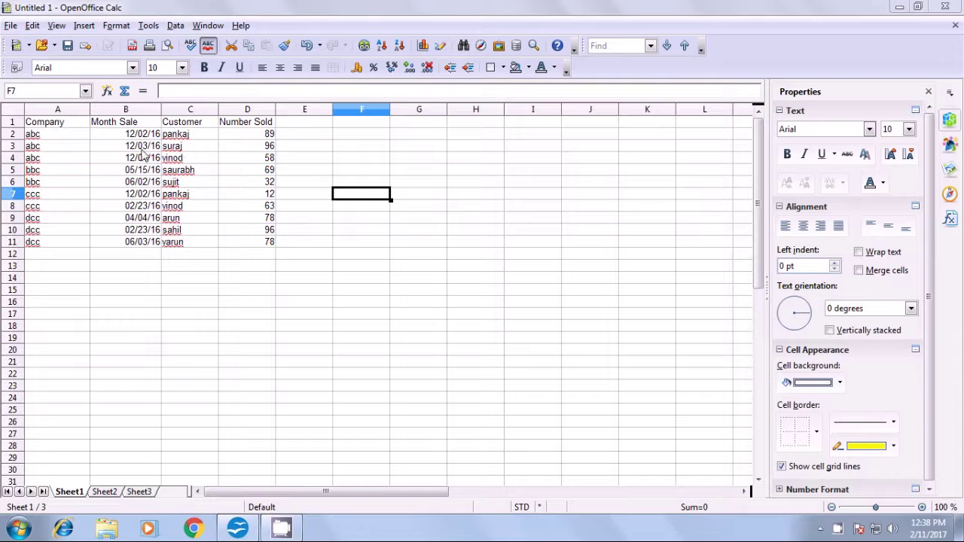
Step: Copy the data rows A2:D11 and paste them below the table at A12 and A22
drag(36, 135, 259, 245)
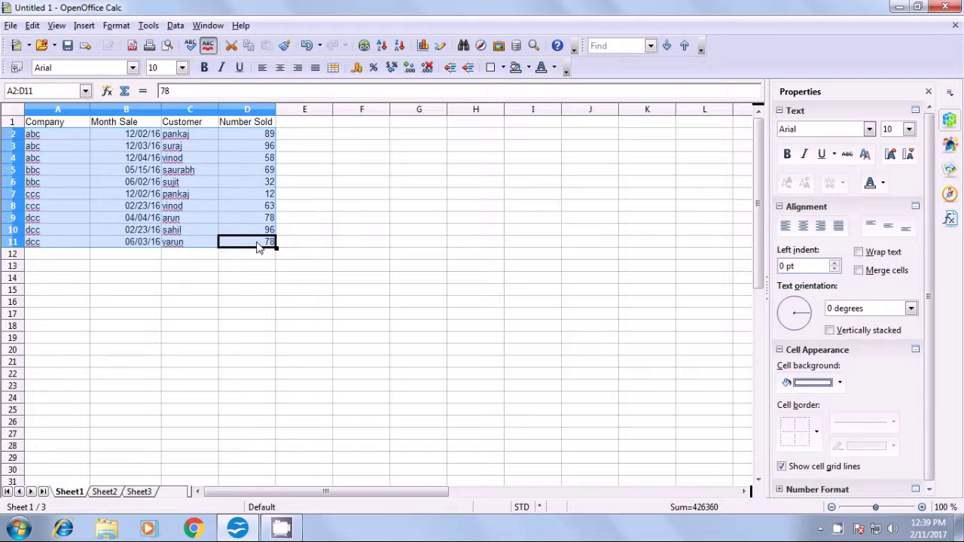
key(ctrl+c)
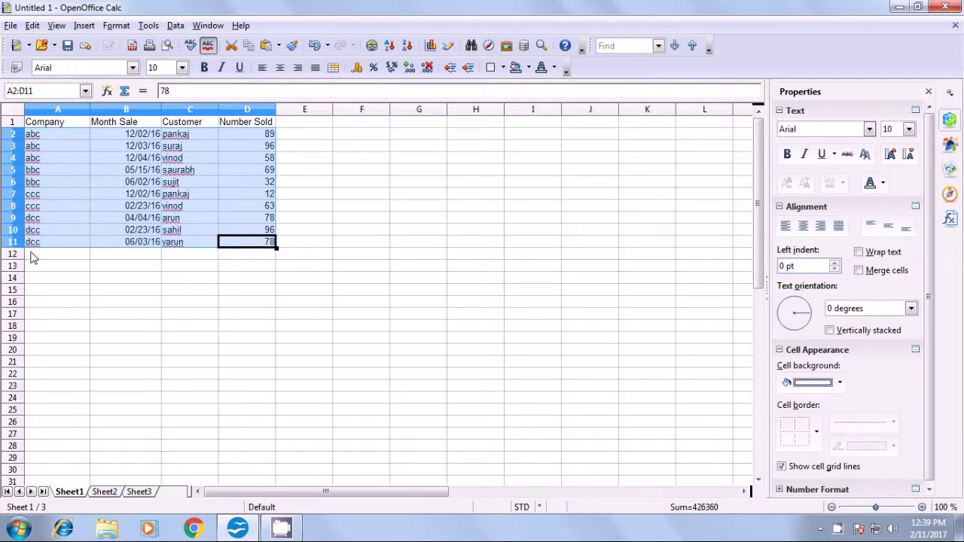
click(31, 254)
key(ctrl+v)
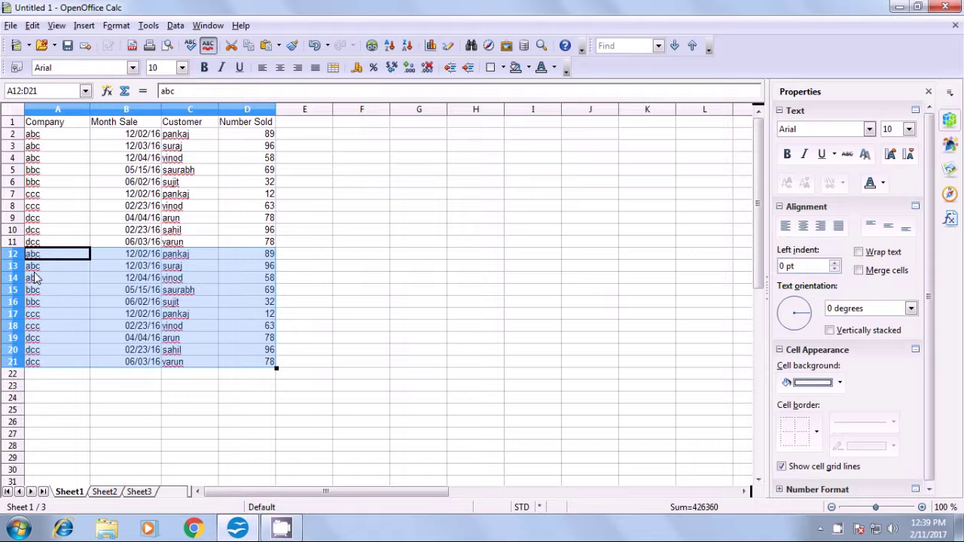
click(39, 376)
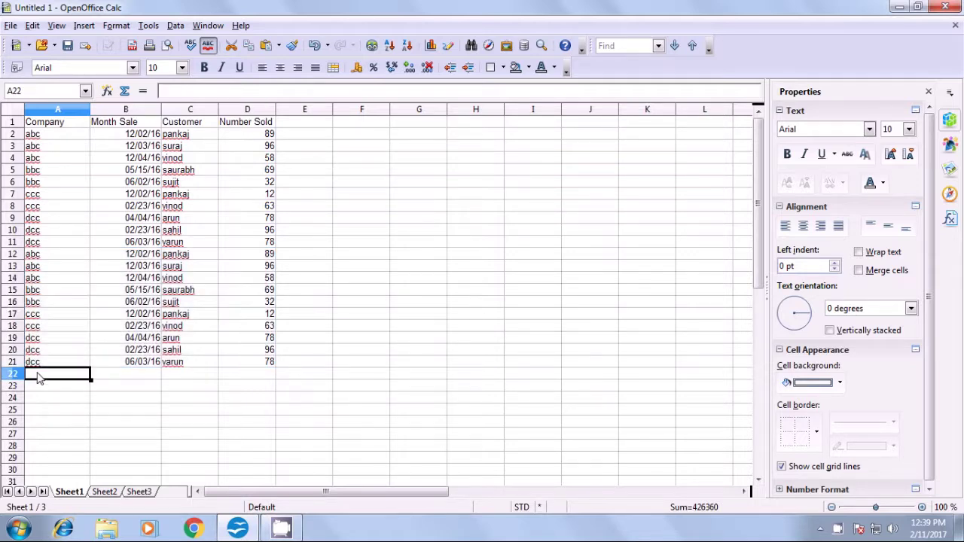
key(ctrl+v)
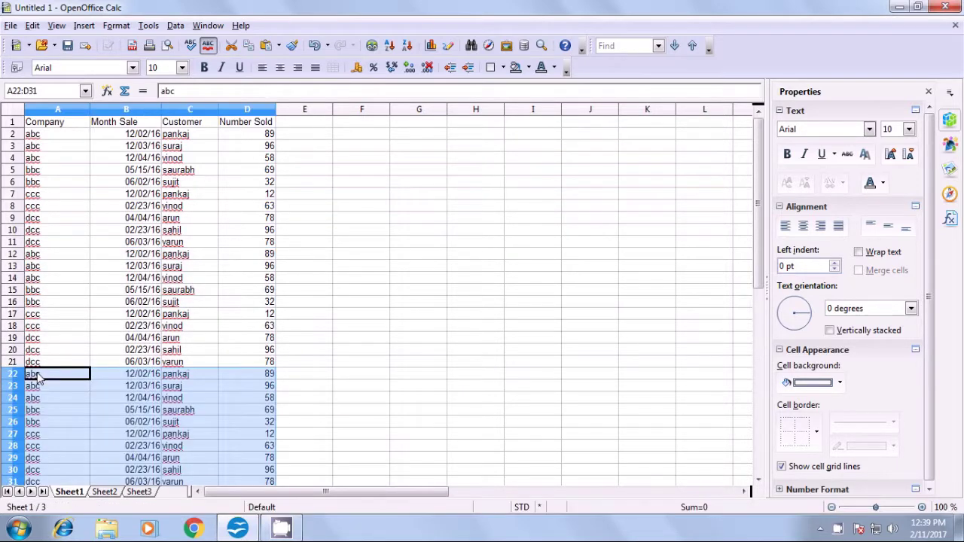
Step: Paste the copied data rows twice more, at A32 and A42
scroll(117, 372, down, 5)
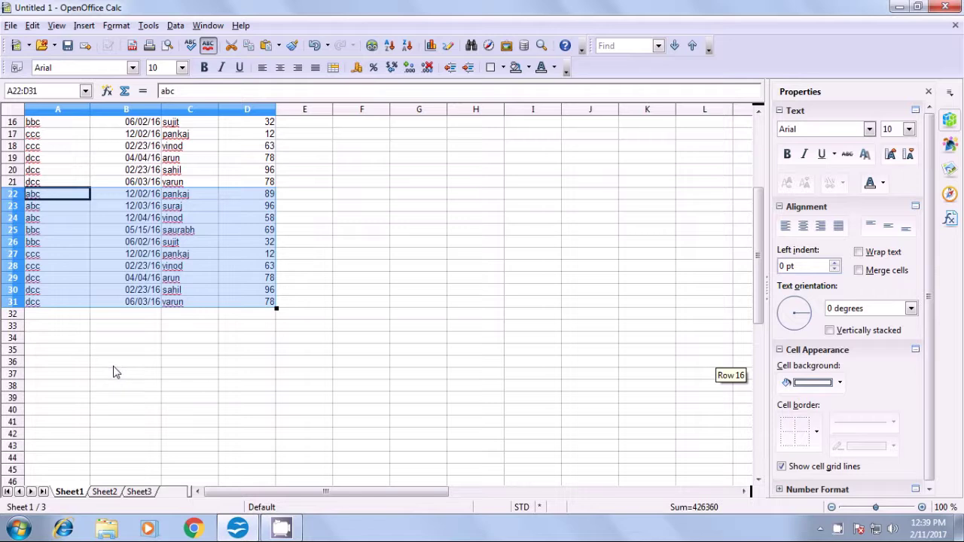
click(49, 319)
key(ctrl+v)
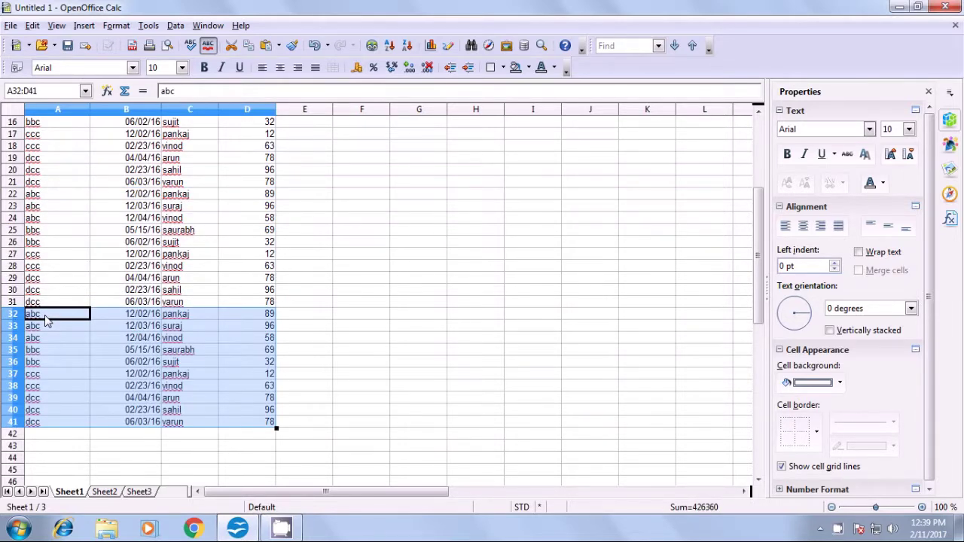
scroll(45, 324, down, 5)
click(44, 258)
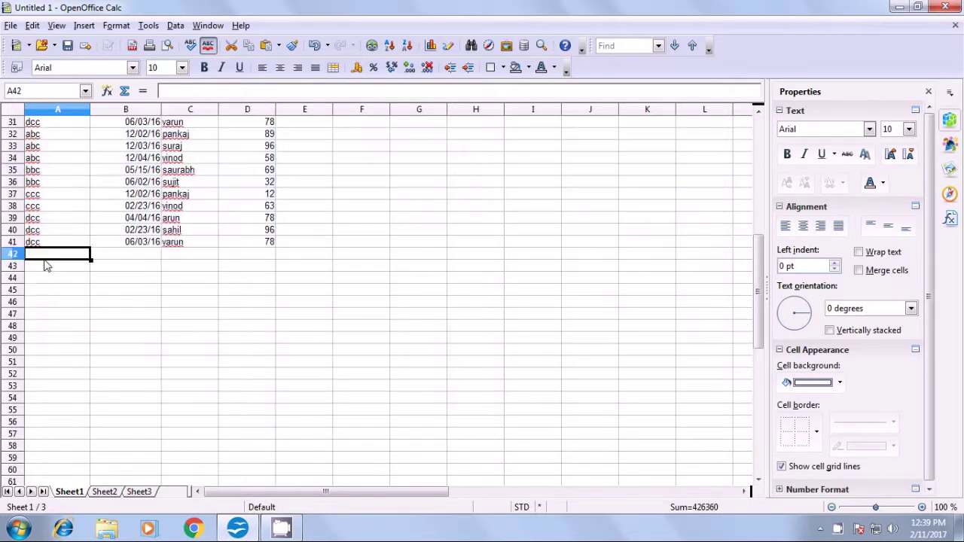
key(ctrl+v)
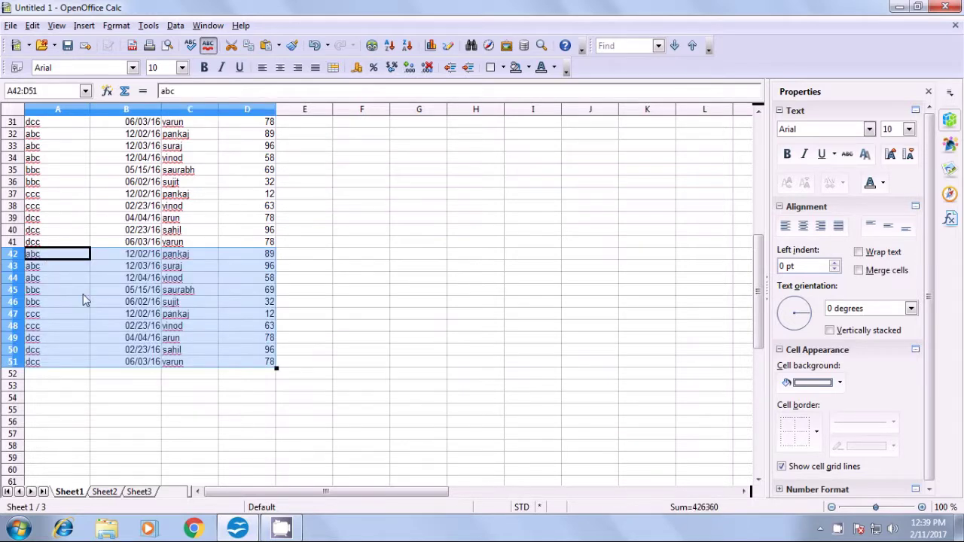
Step: Examine the extended sales table from its header row down to row 51, checking the company, month, customer and number sold columns
scroll(87, 301, up, 10)
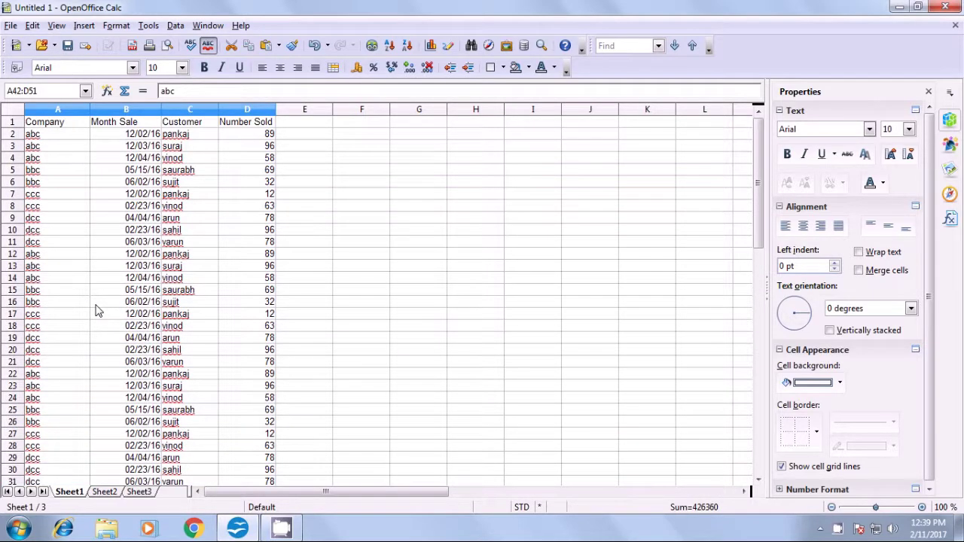
click(154, 198)
click(271, 194)
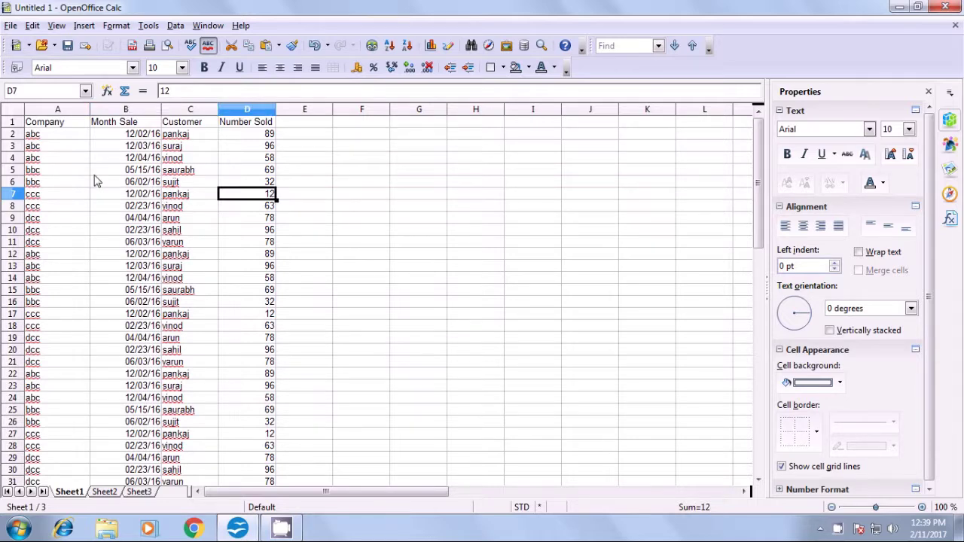
scroll(118, 189, down, 11)
scroll(172, 341, up, 11)
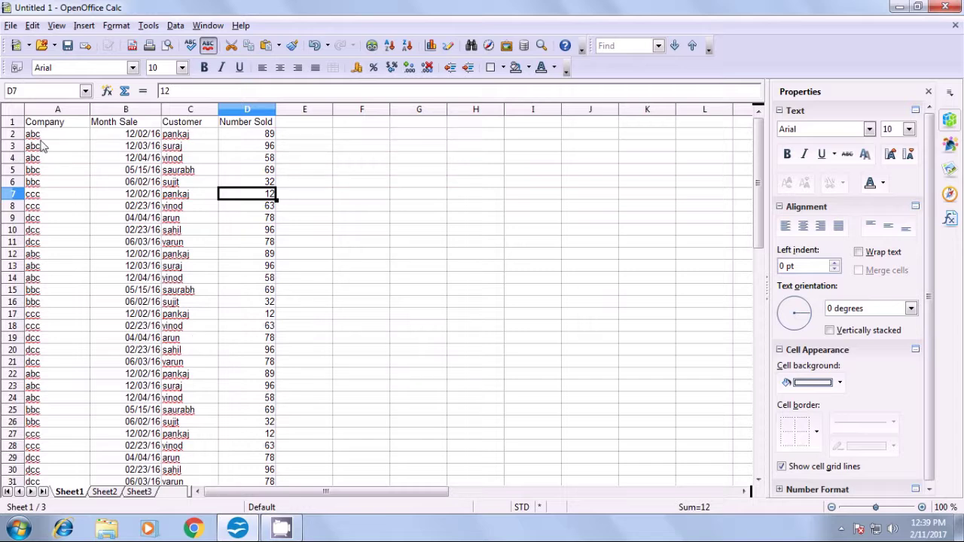
scroll(54, 324, down, 2)
scroll(55, 324, down, 4)
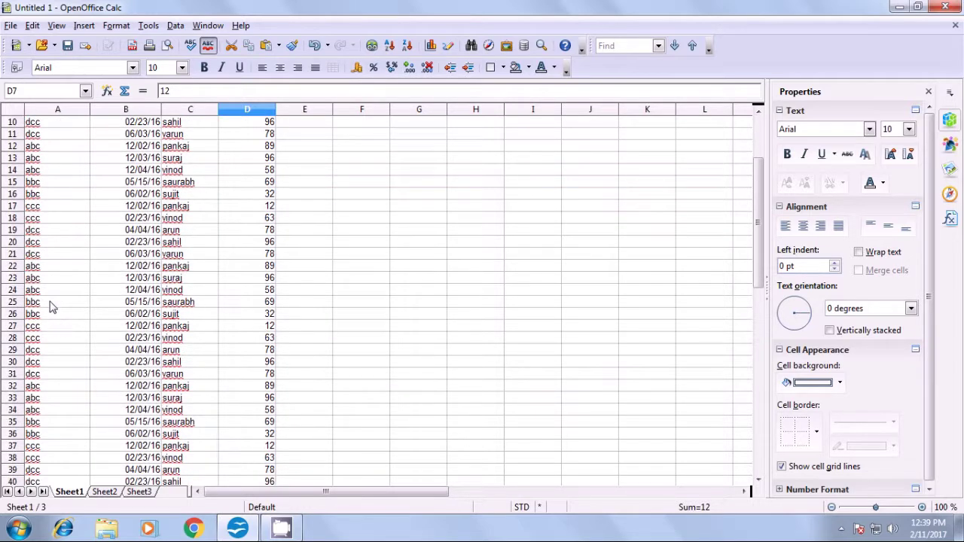
scroll(44, 407, down, 2)
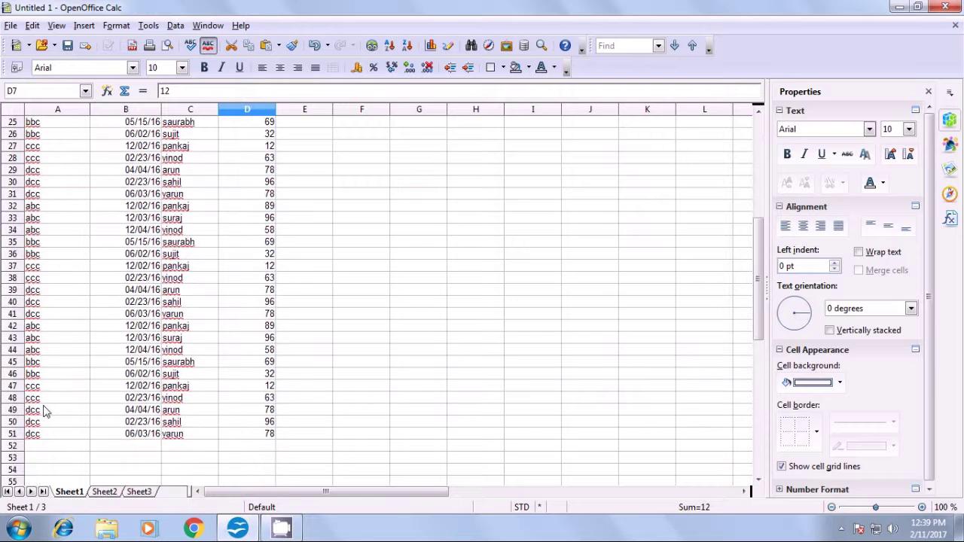
click(189, 446)
click(214, 282)
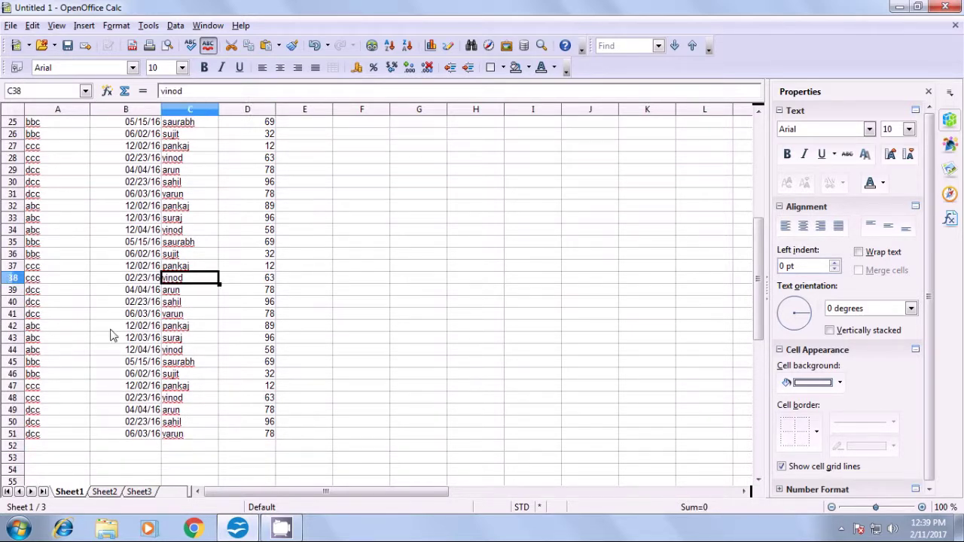
scroll(114, 335, up, 8)
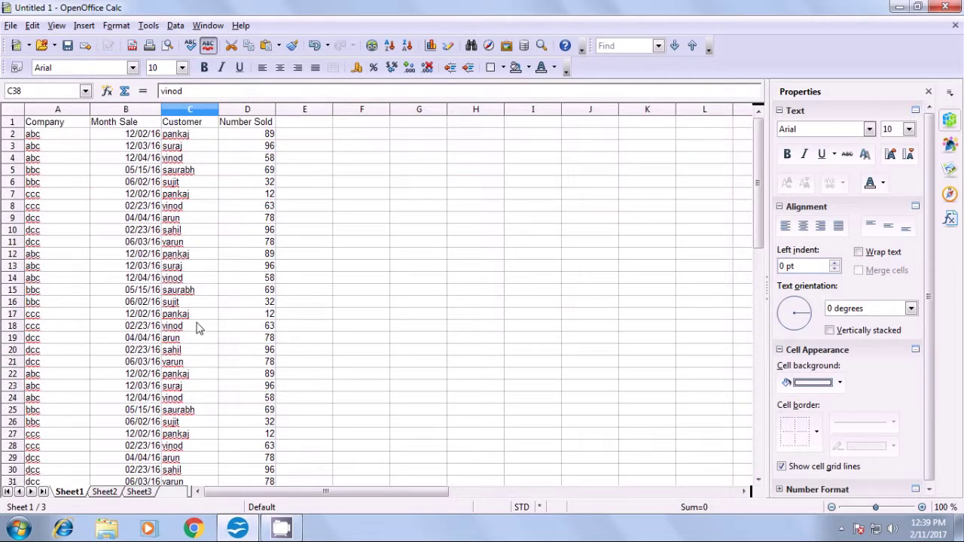
click(125, 136)
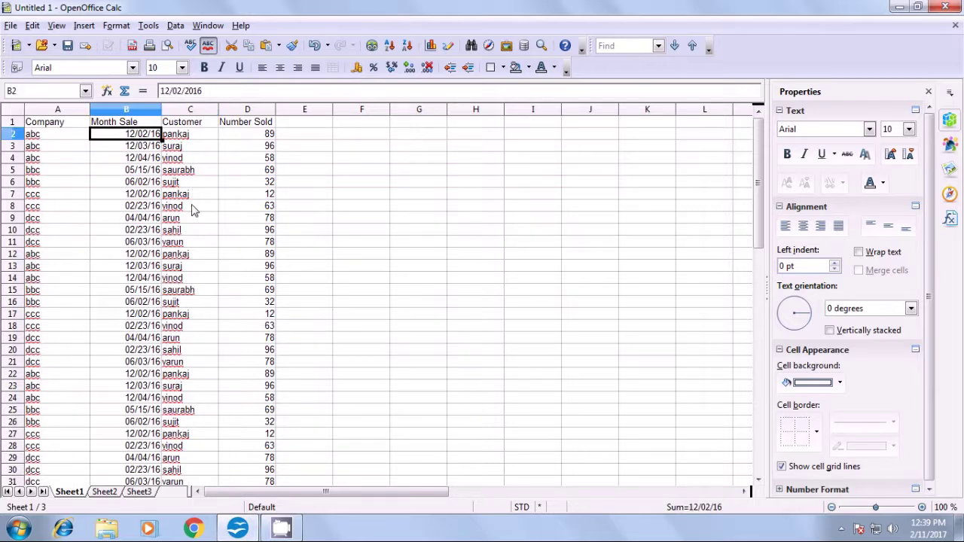
Step: Start a pivot table from cell C8 of the sales table, using the current selection A1:D51 as its source
click(193, 209)
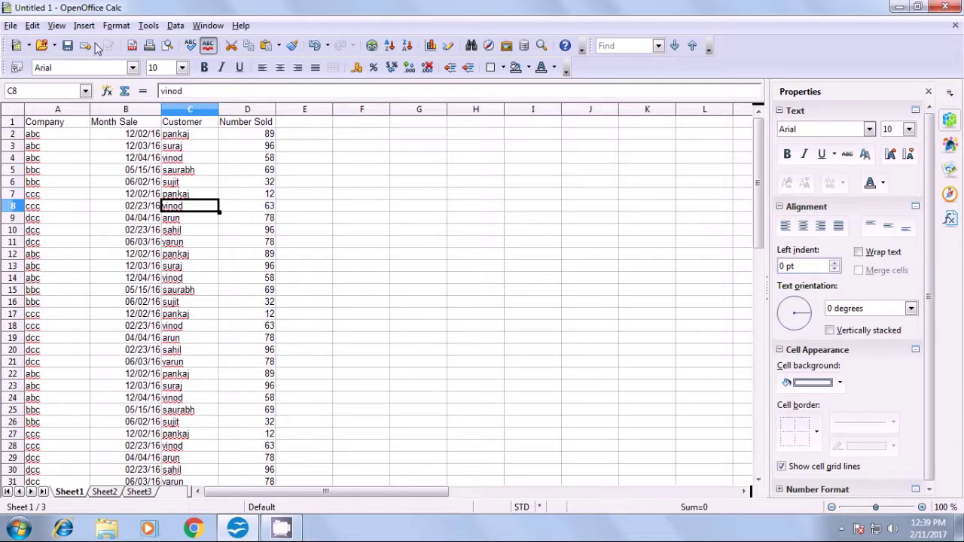
click(174, 25)
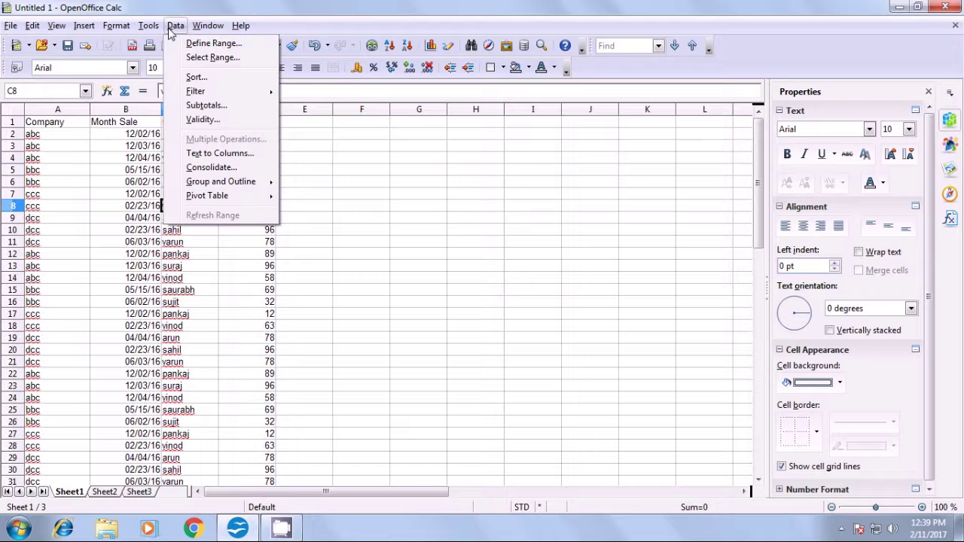
mouse_move(208, 198)
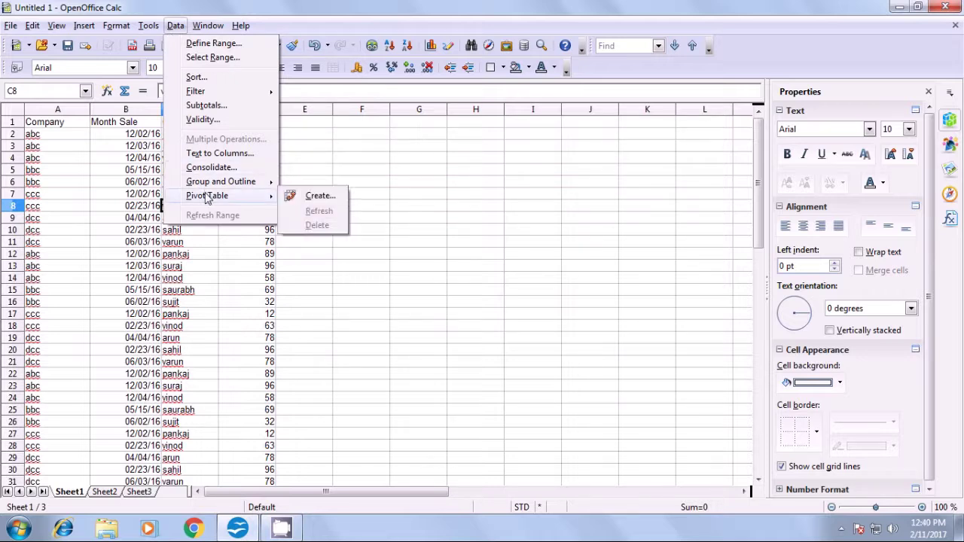
click(317, 197)
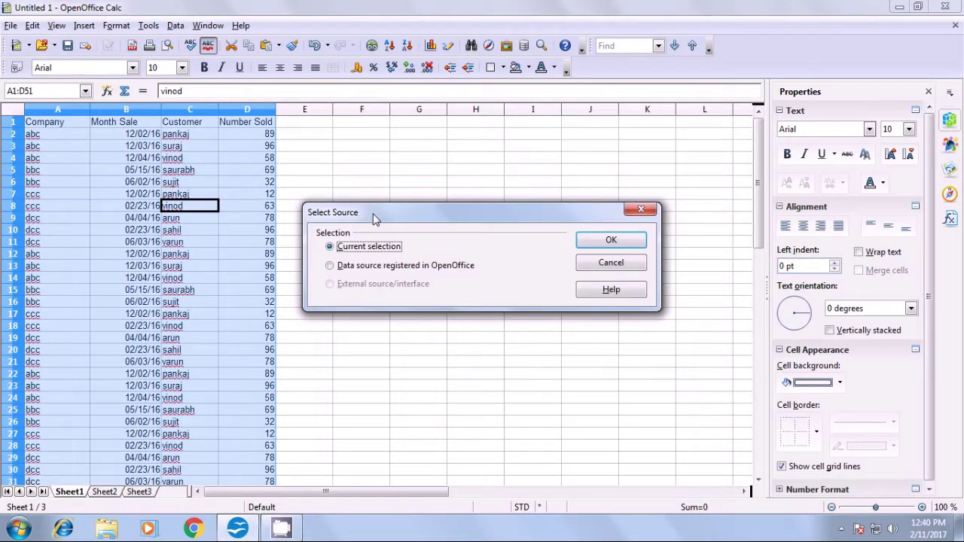
drag(374, 217, 457, 176)
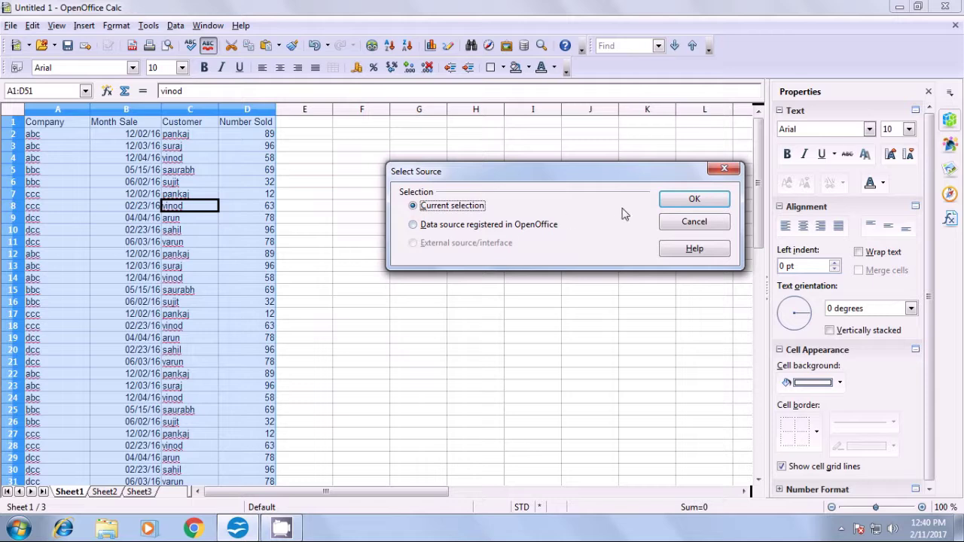
click(693, 201)
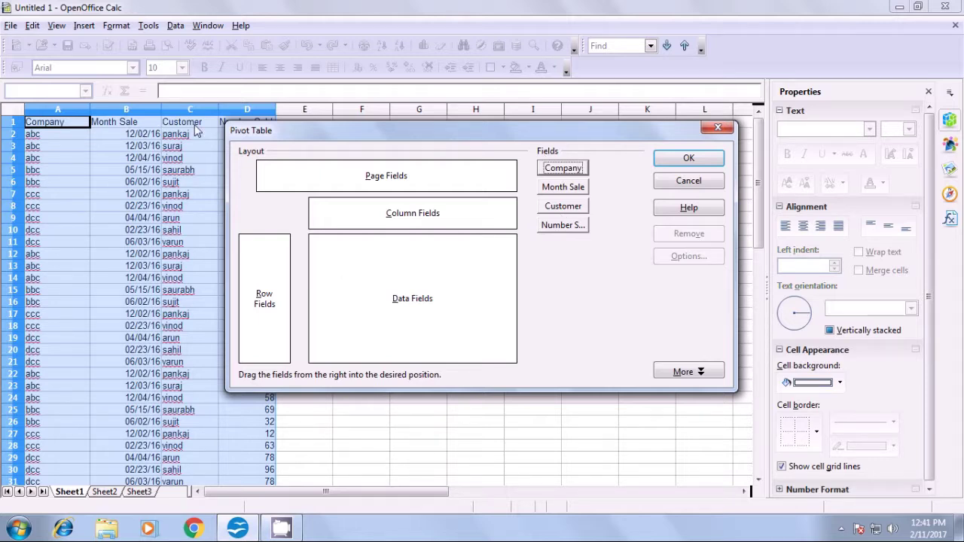
Step: Lay out the pivot table with Company as a row field and Number Sold as a summed data field
drag(314, 141, 387, 151)
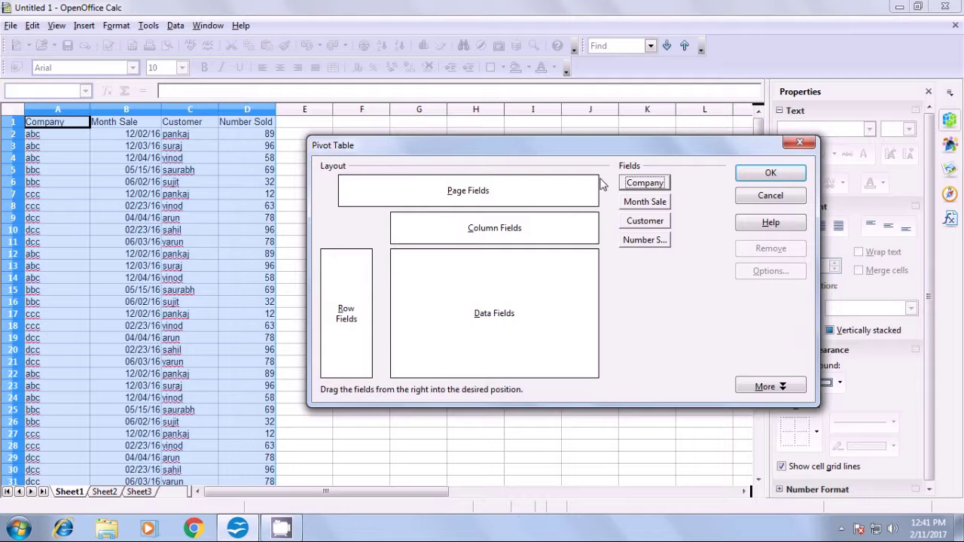
click(644, 223)
click(644, 203)
click(647, 186)
drag(640, 184, 360, 290)
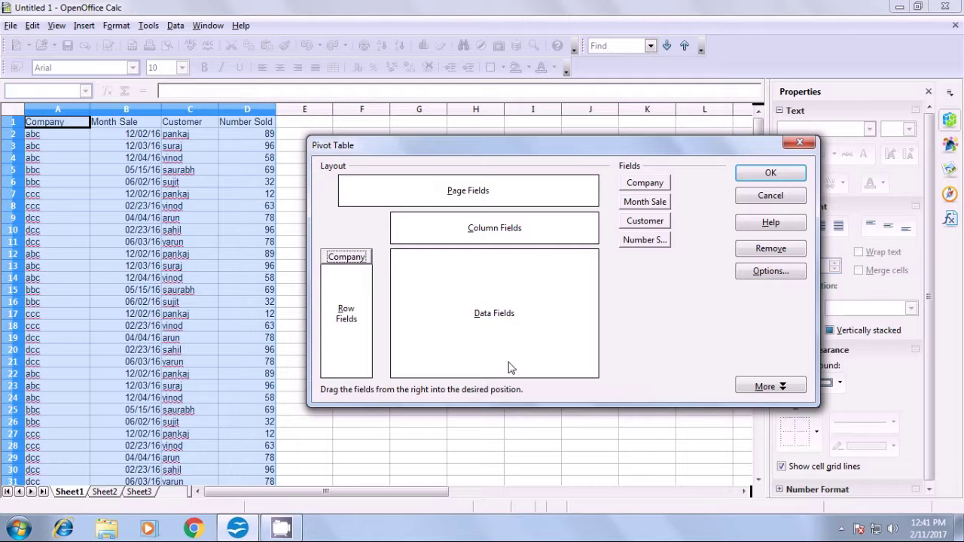
click(647, 242)
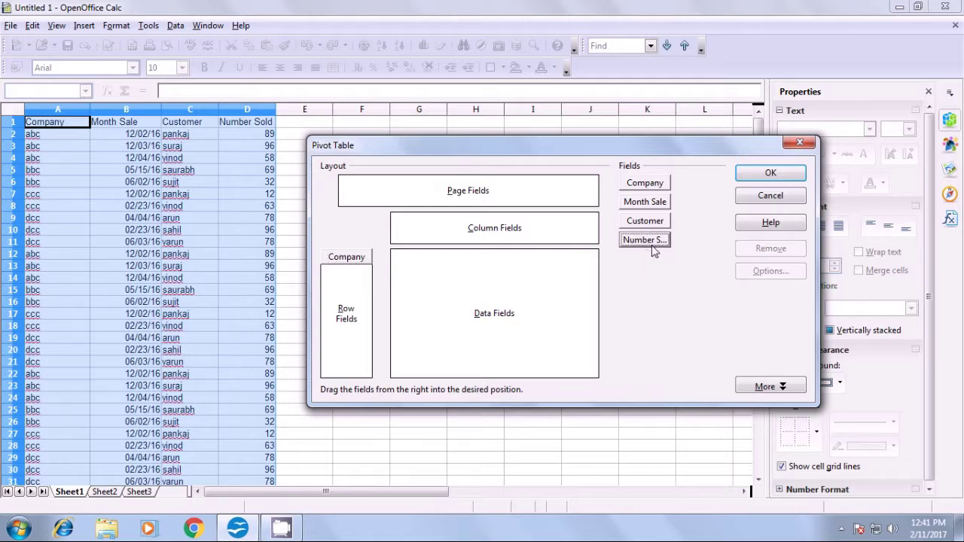
drag(651, 248, 509, 316)
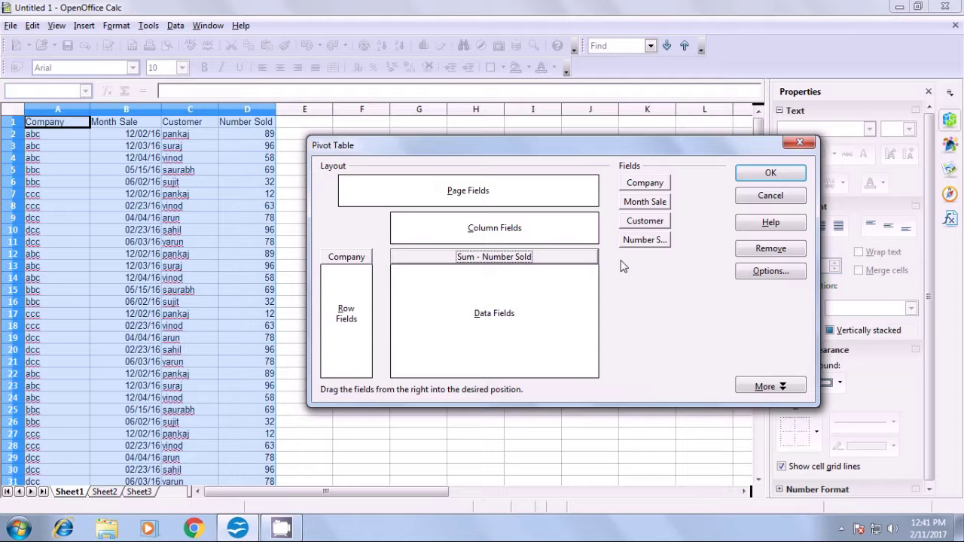
Step: Add Customer as a page field and Month Sale as a column field, and create the pivot table
click(657, 228)
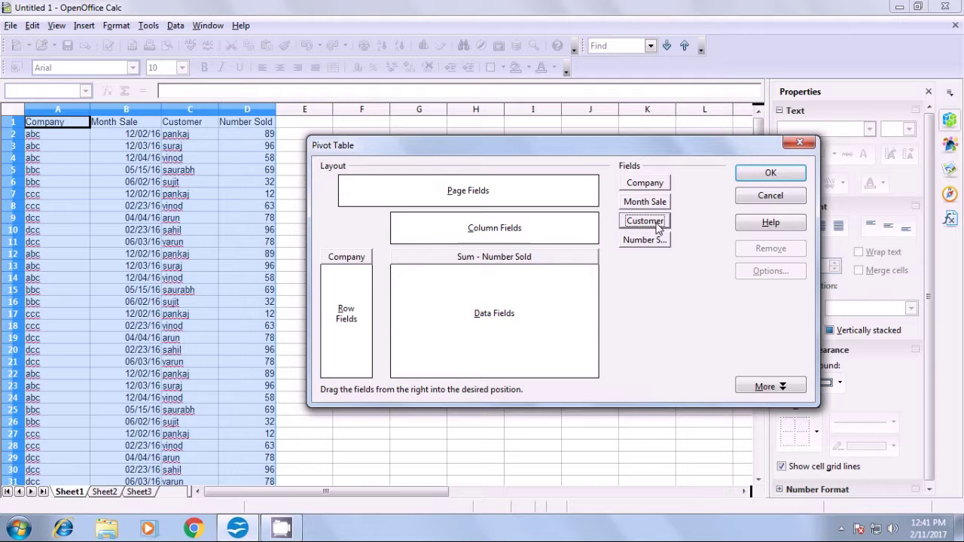
drag(658, 228, 484, 192)
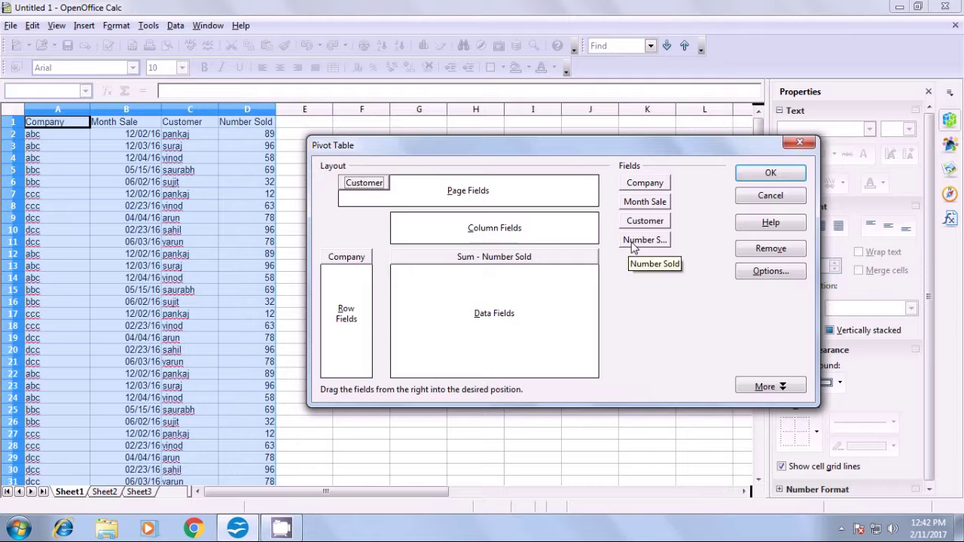
click(647, 204)
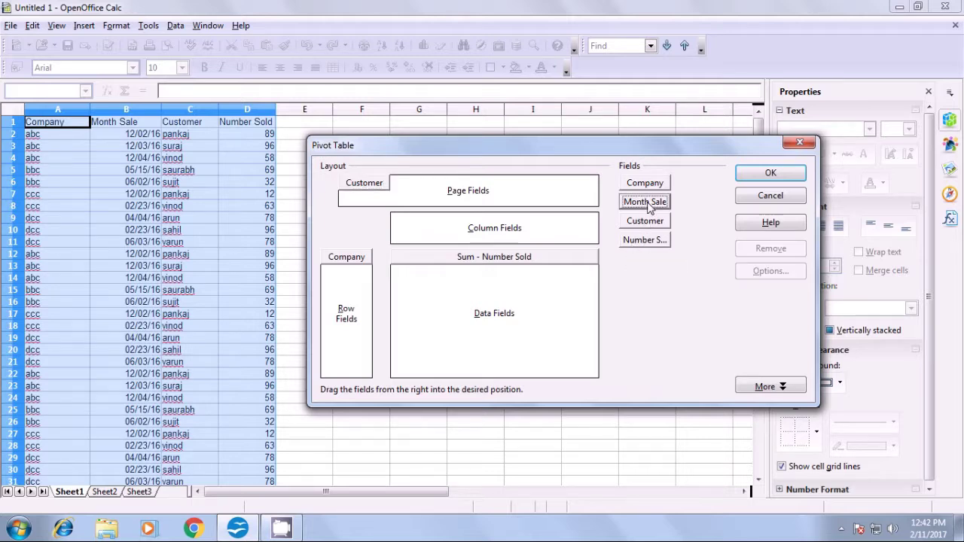
drag(648, 203, 491, 233)
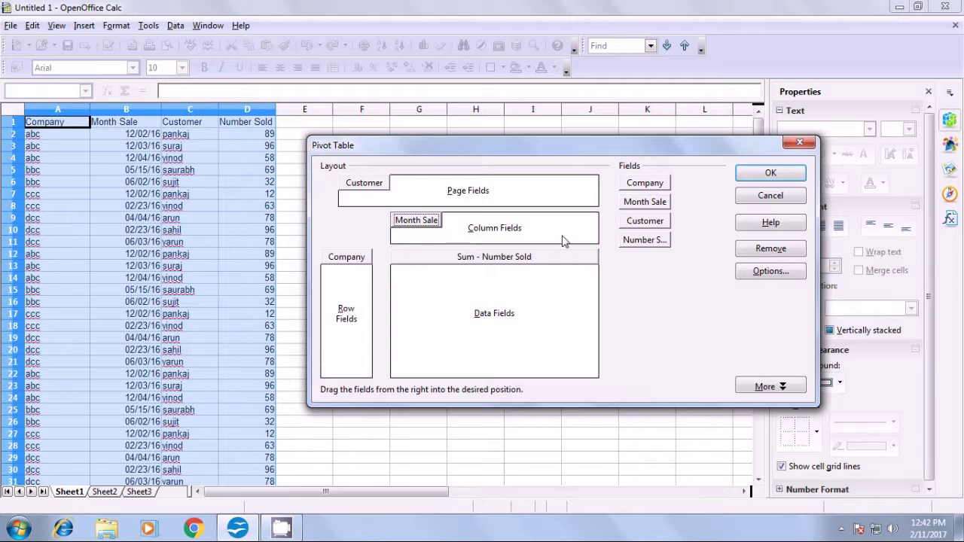
click(760, 181)
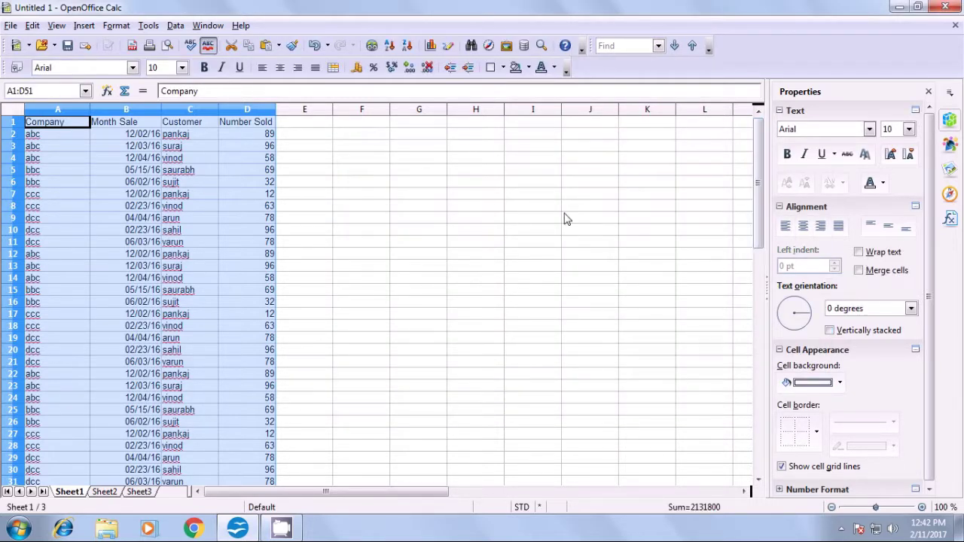
Step: Examine the pivot table below the sales data: its Company filter choices, the Total Result column and the date headings
scroll(252, 373, down, 17)
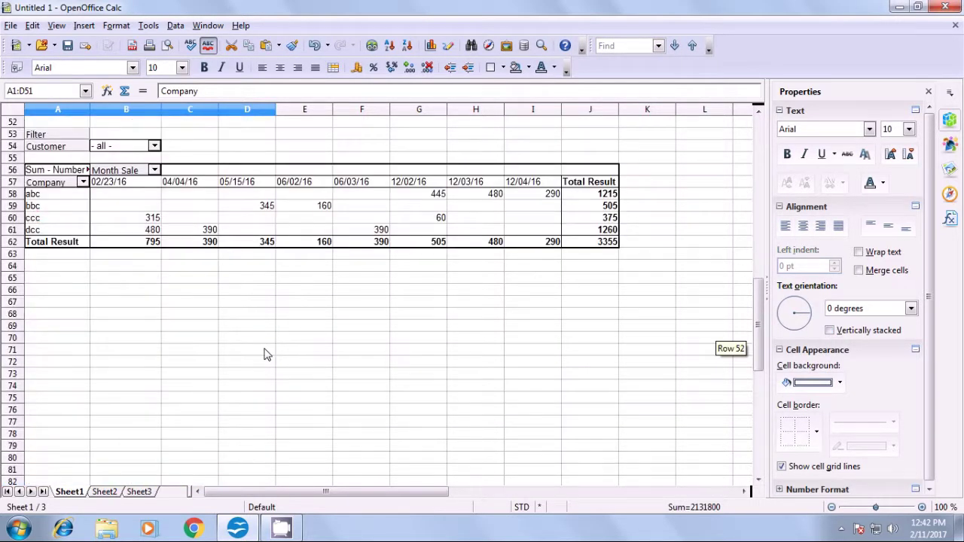
scroll(265, 354, up, 2)
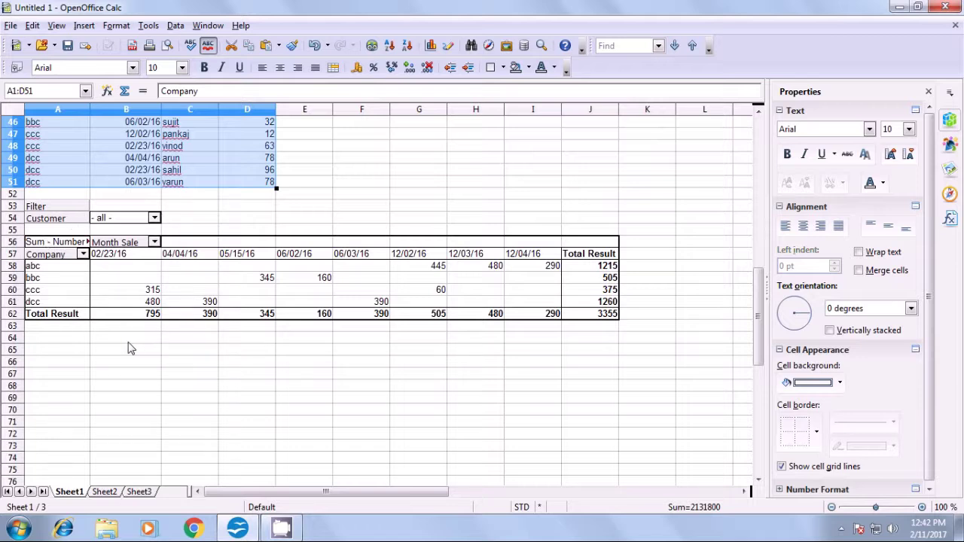
click(82, 255)
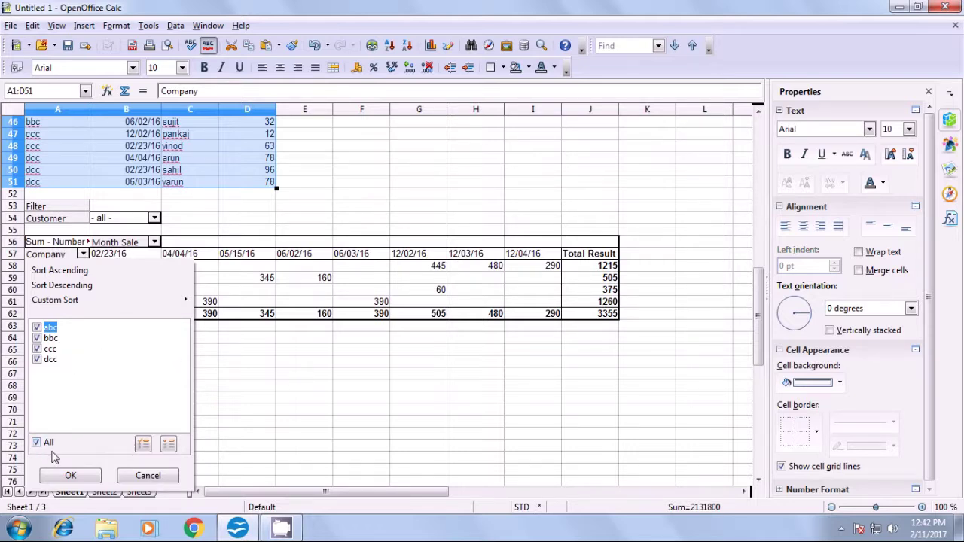
key(Escape)
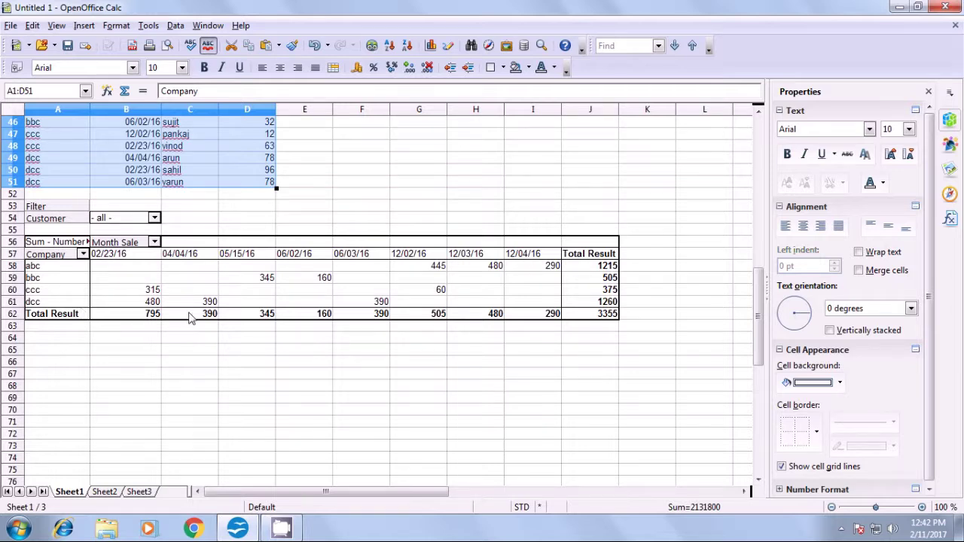
drag(607, 269, 562, 323)
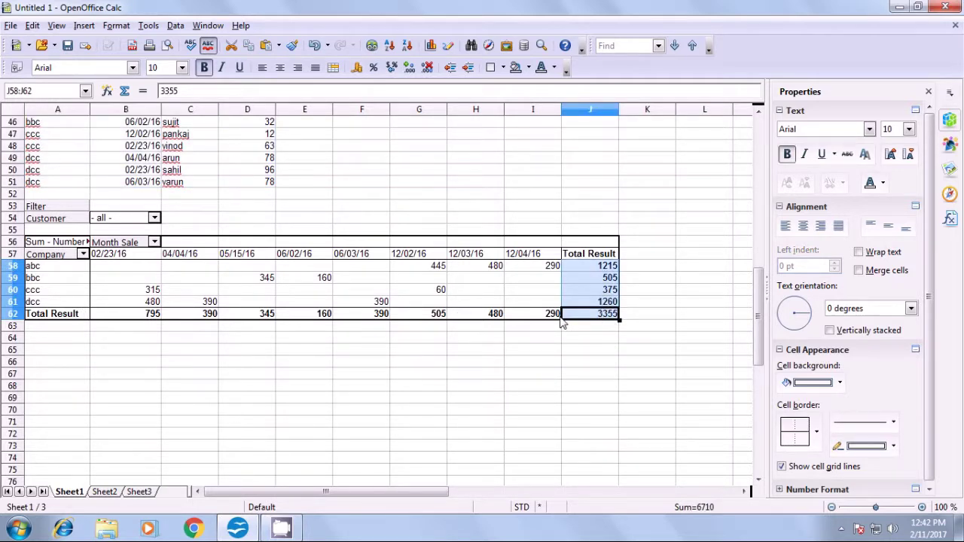
click(440, 353)
click(110, 256)
click(192, 259)
click(293, 260)
click(500, 260)
click(539, 259)
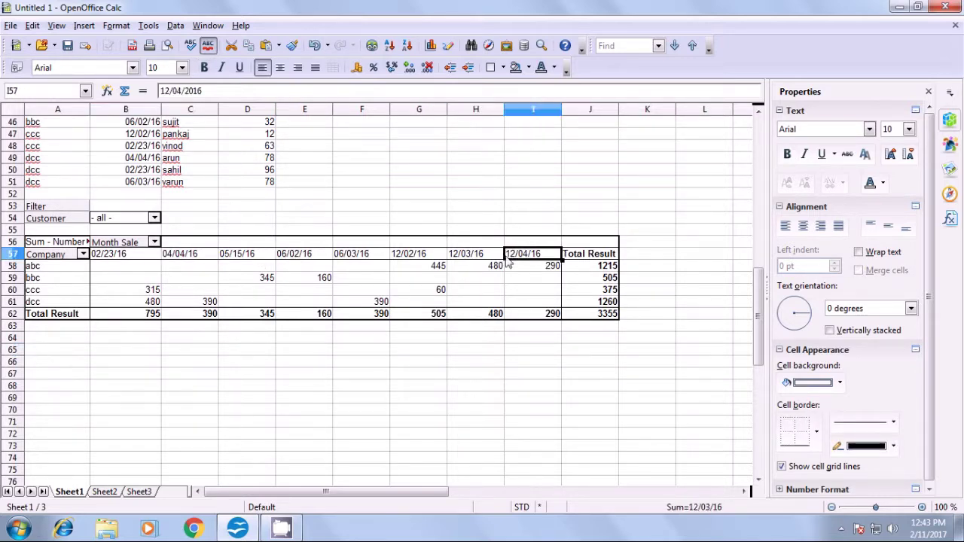
click(193, 355)
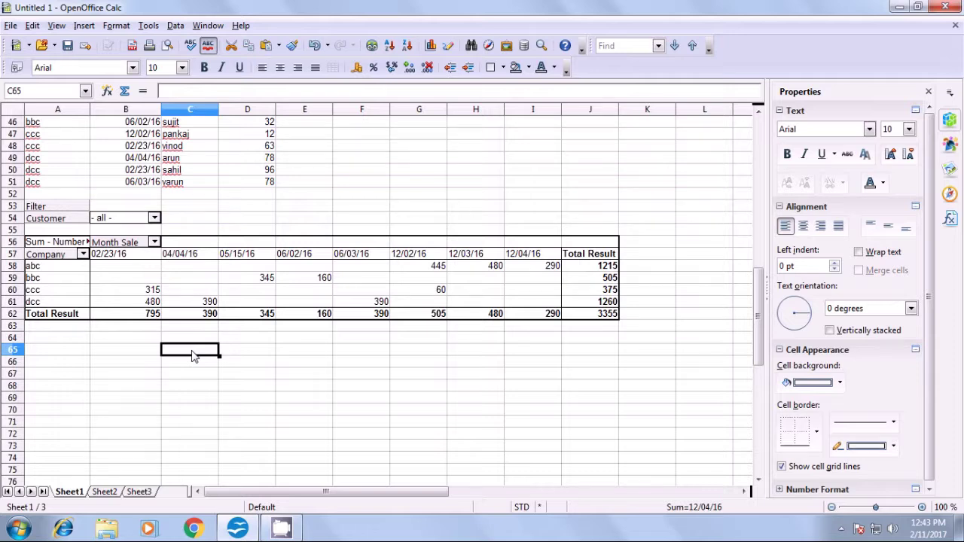
Step: Filter the pivot table to the second named customer and check its date, companies and available Month Sale dates
click(154, 218)
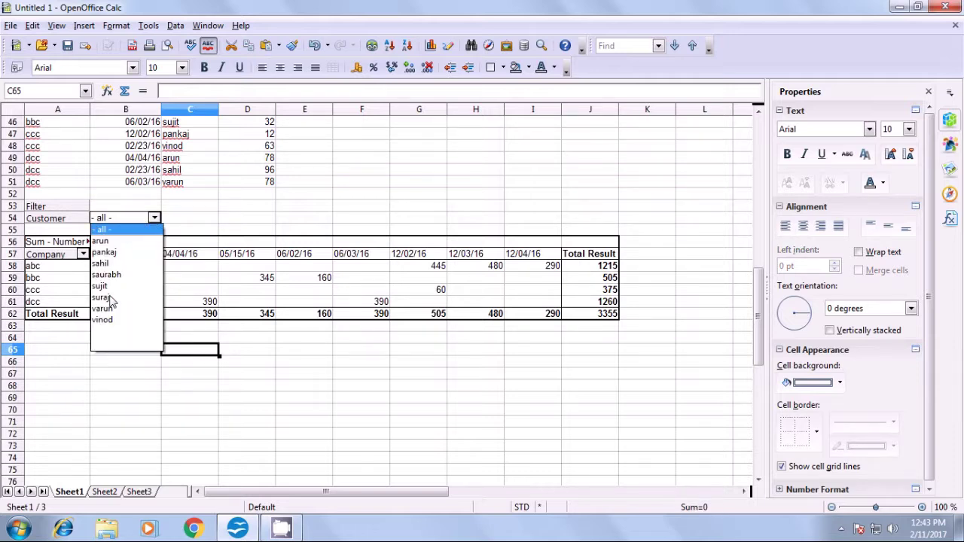
click(108, 253)
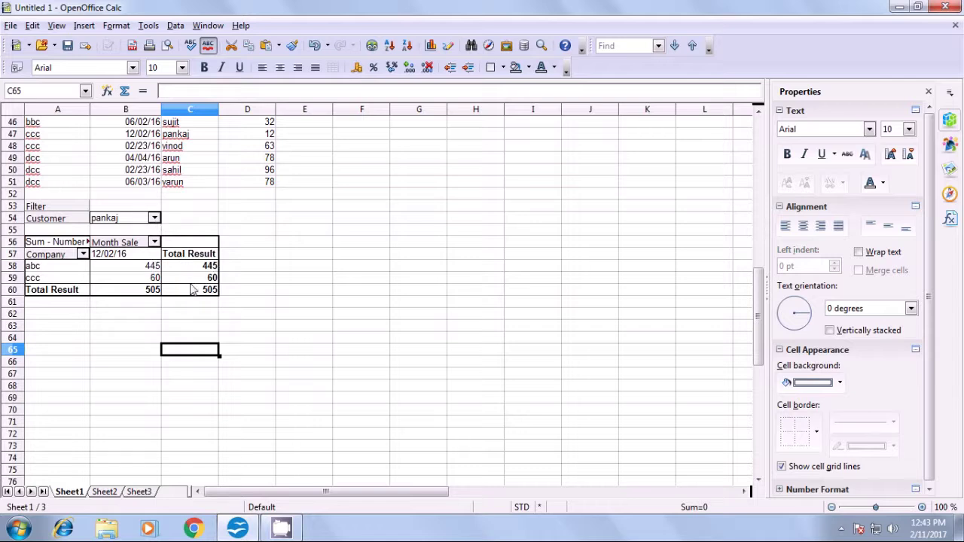
click(122, 257)
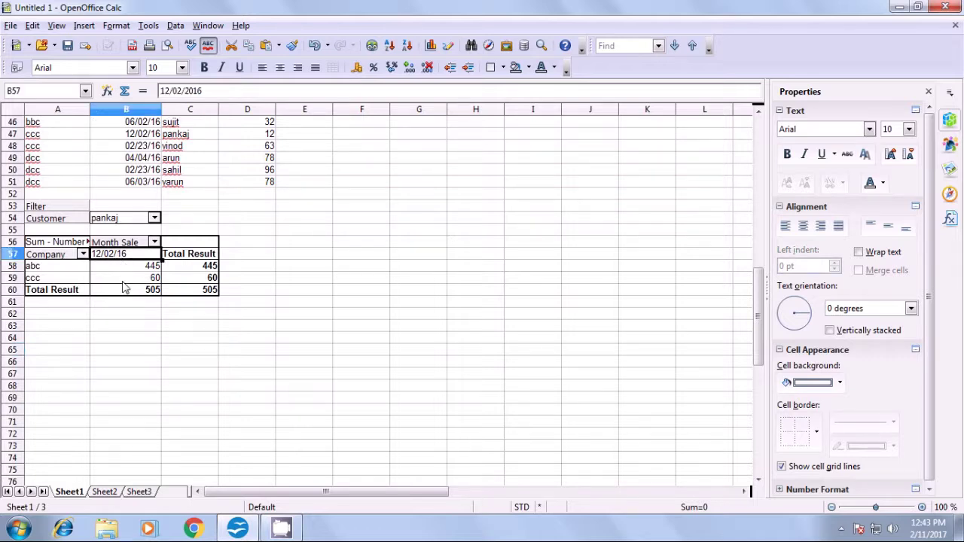
click(44, 268)
click(47, 280)
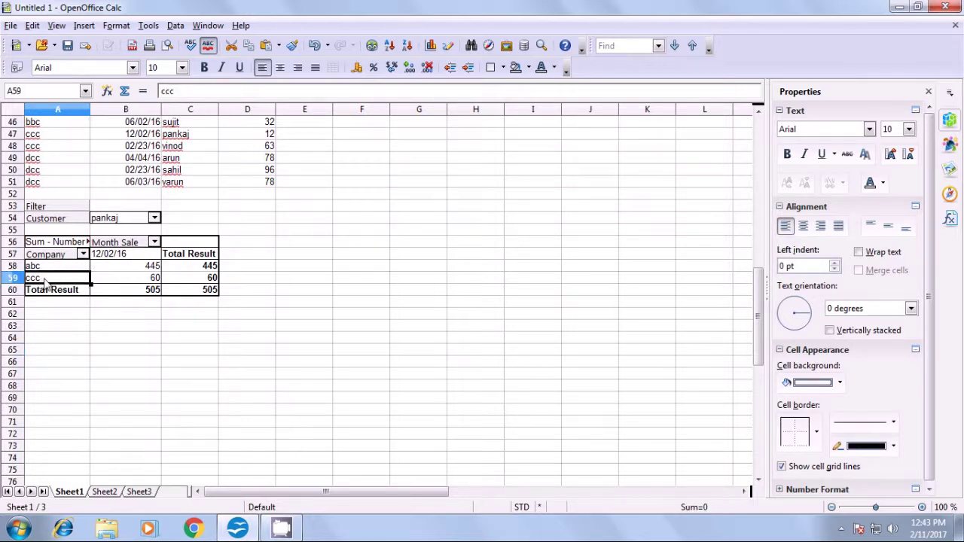
click(153, 242)
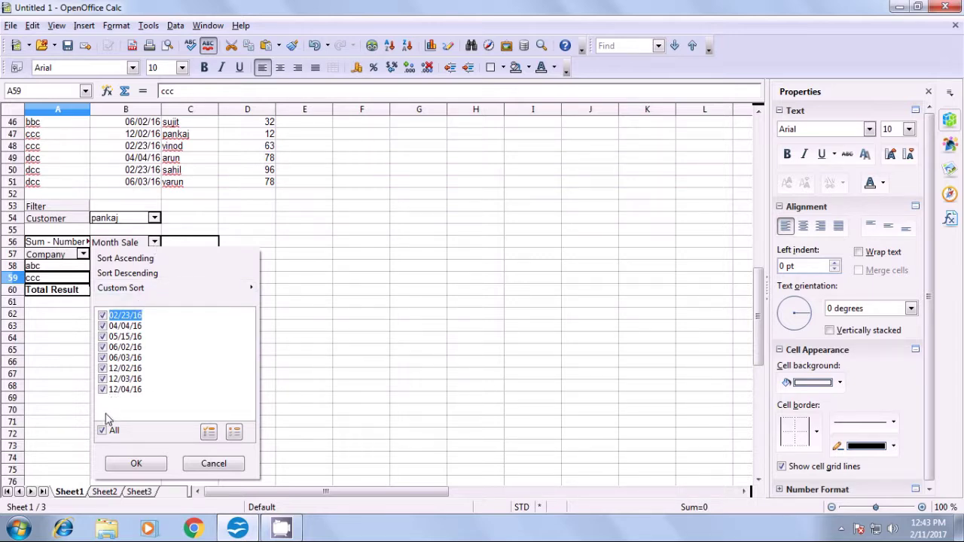
click(133, 464)
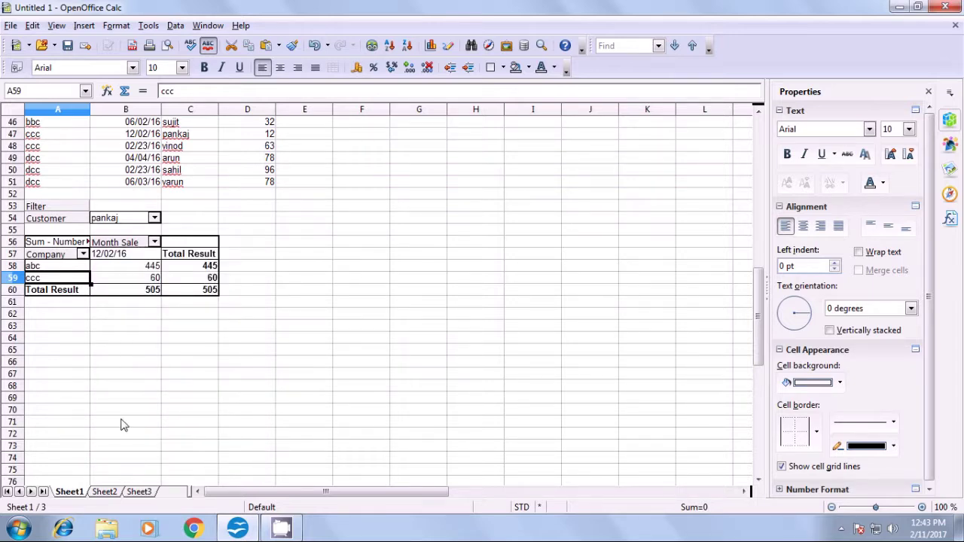
Step: Filter the pivot table's Company field to show only abc
click(83, 255)
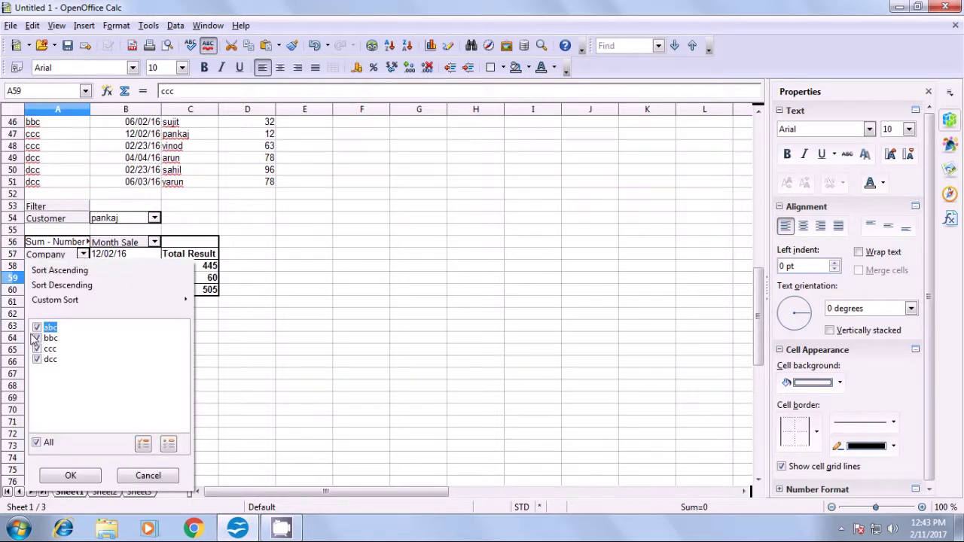
click(36, 443)
click(38, 329)
click(70, 475)
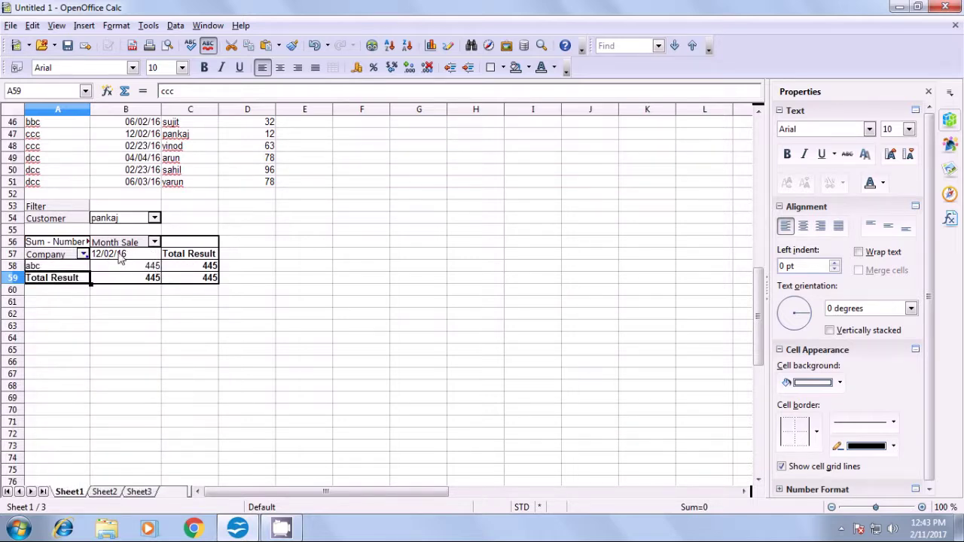
Step: Filter the pivot table's Month Sale field to show only 02/23/16
click(153, 242)
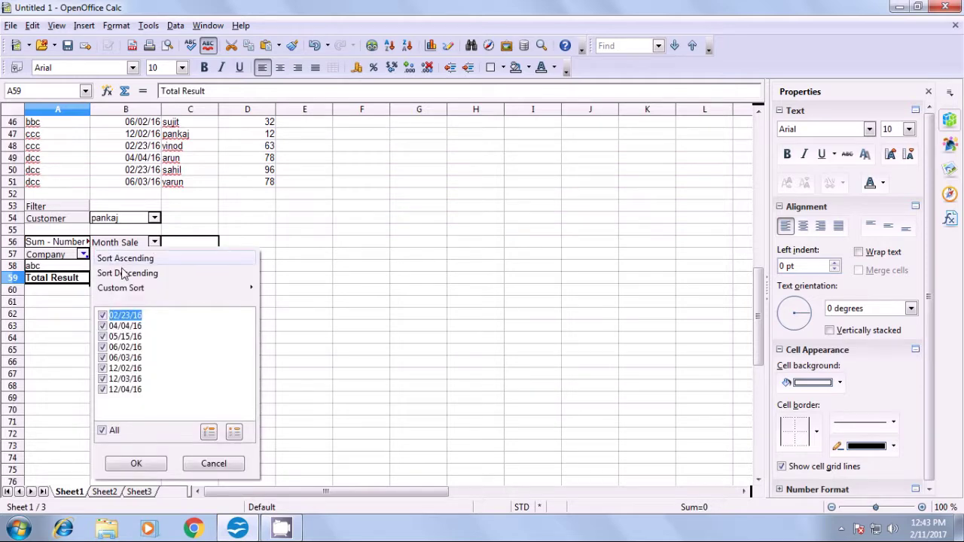
click(101, 429)
click(103, 315)
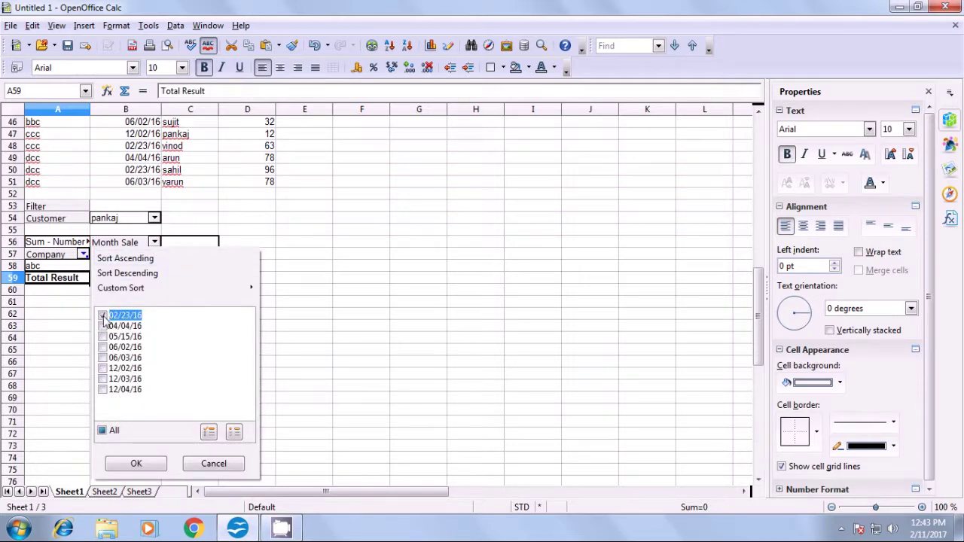
click(136, 463)
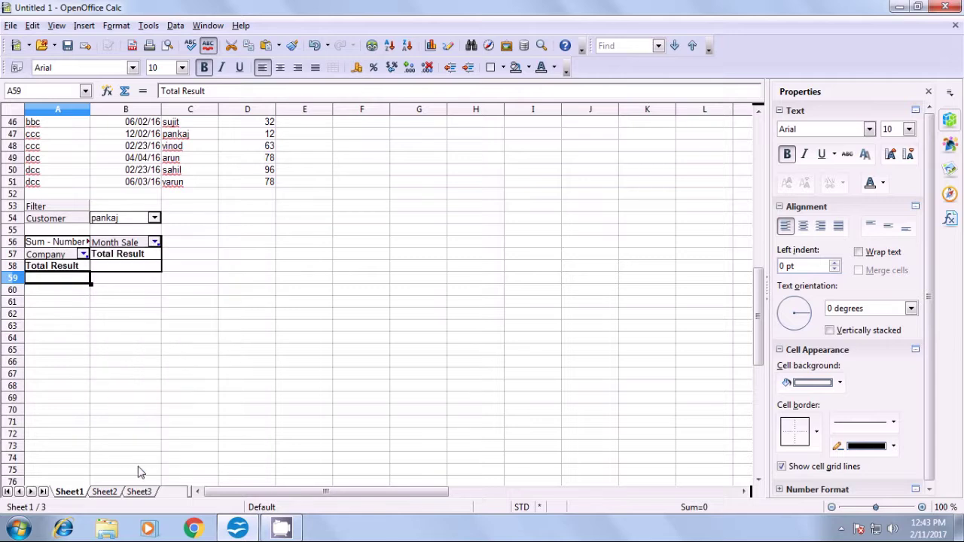
Step: Restore all companies and all Month Sale dates in the pivot table's field filters
click(84, 255)
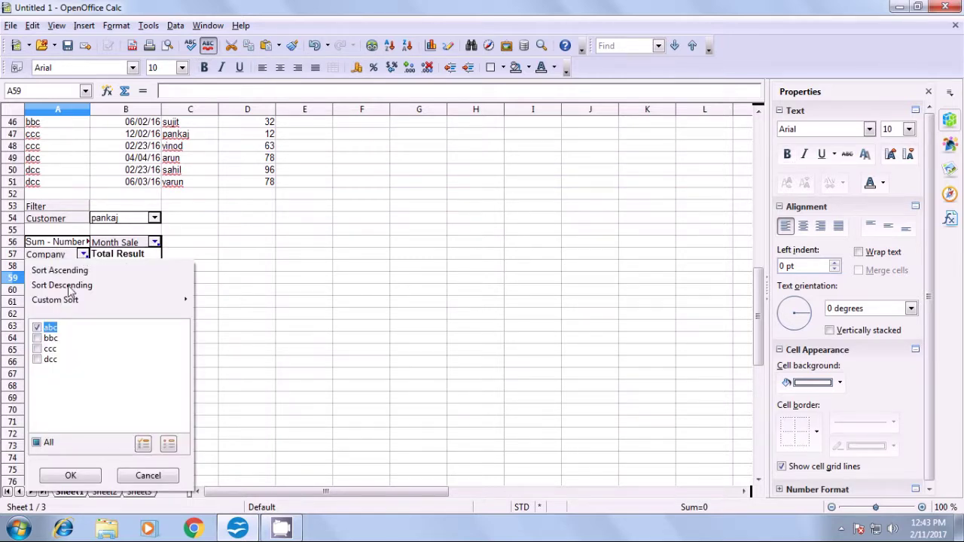
click(38, 350)
click(38, 360)
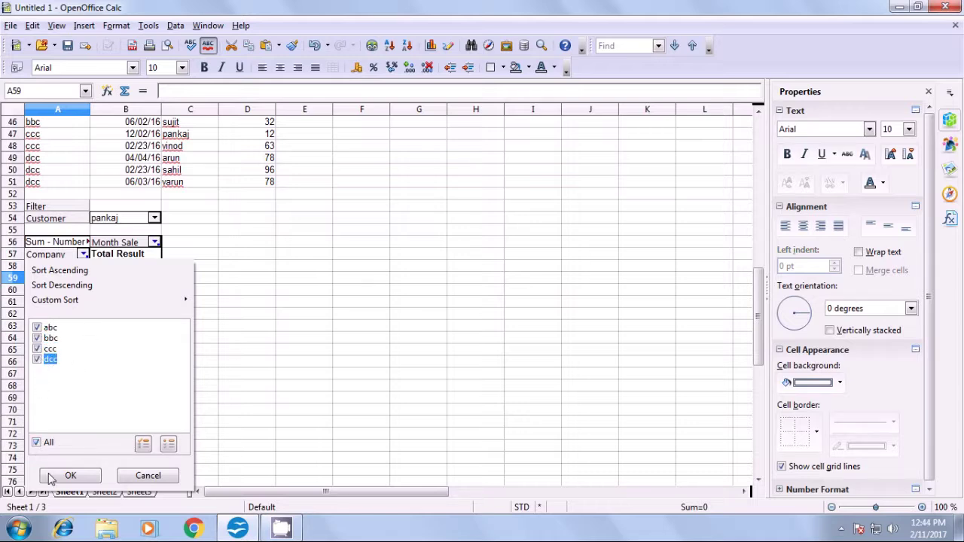
click(75, 476)
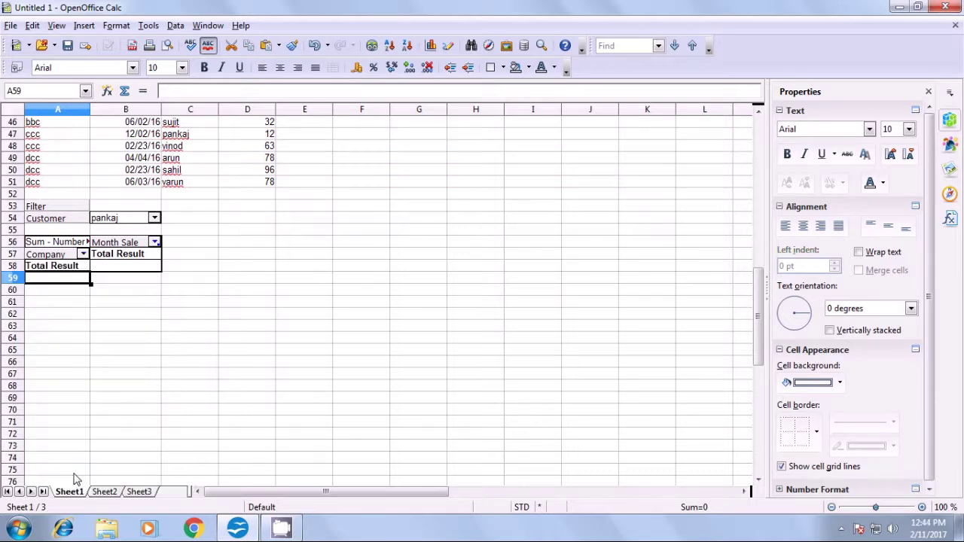
click(153, 243)
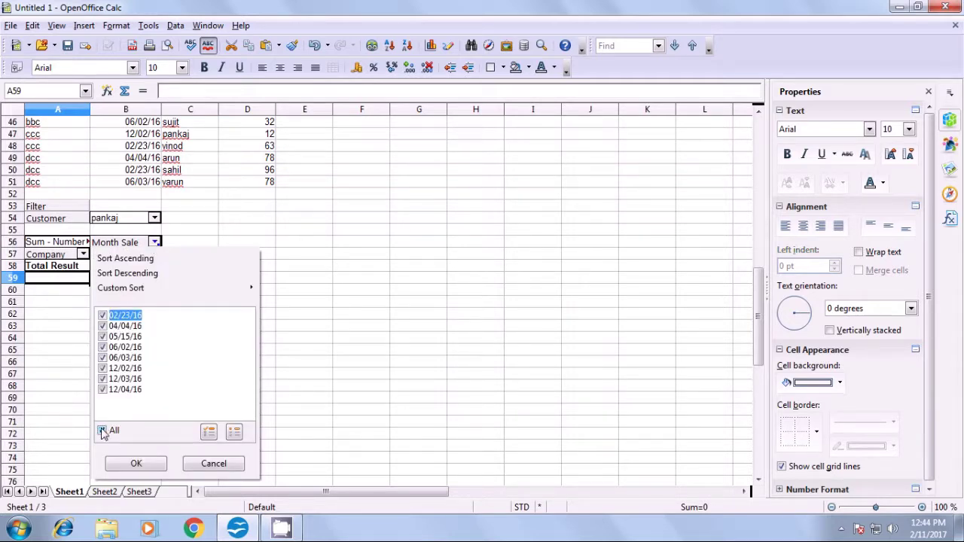
click(130, 461)
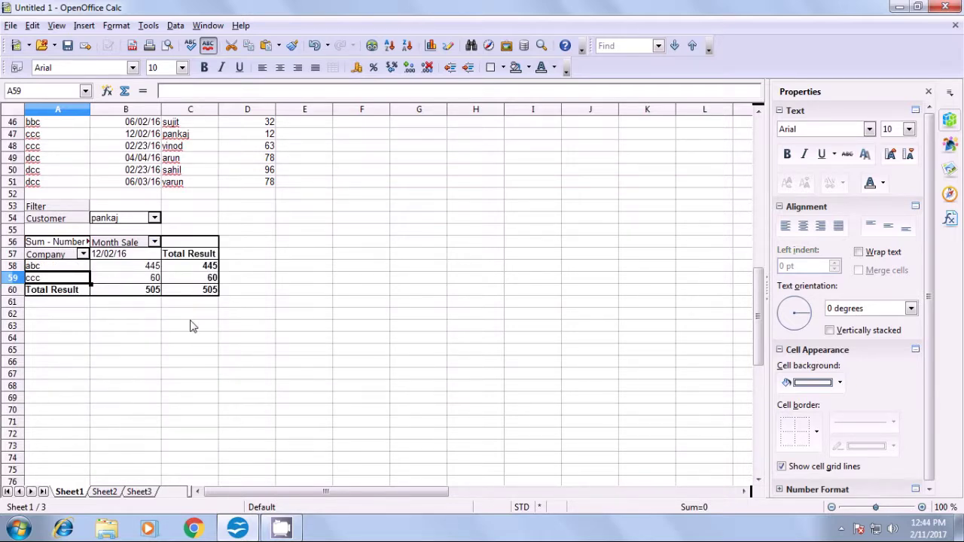
Step: Filter the pivot table to the last named customer in the Customer filter, and restore all customers
click(155, 218)
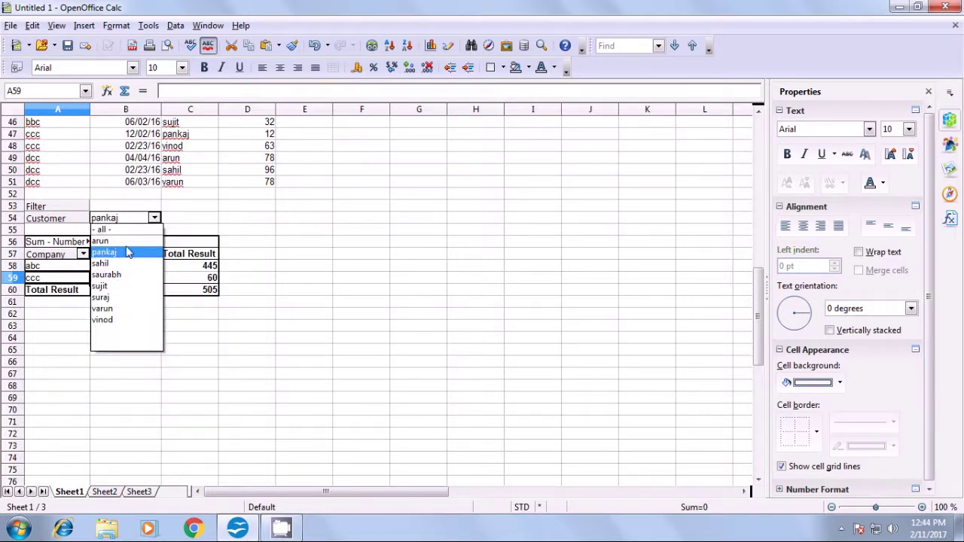
click(102, 320)
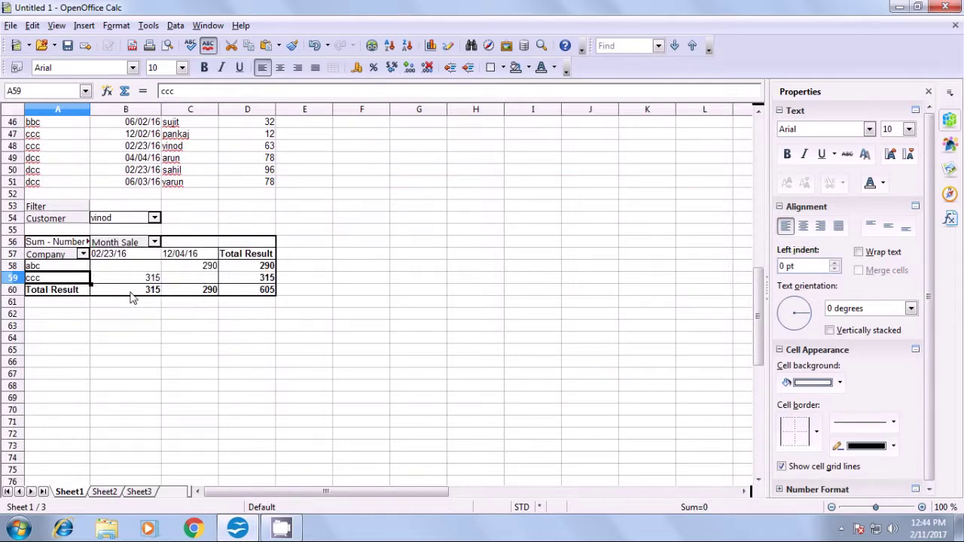
click(155, 218)
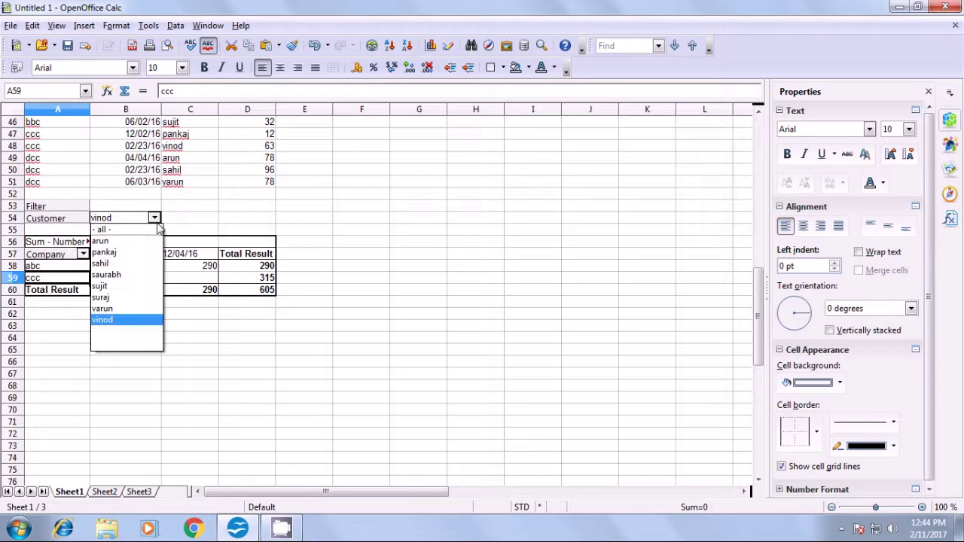
click(105, 230)
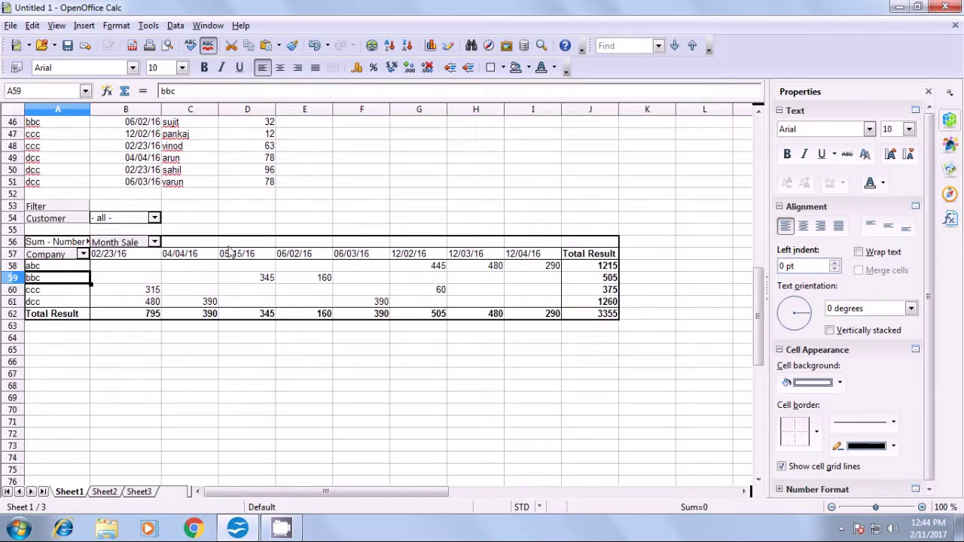
click(297, 365)
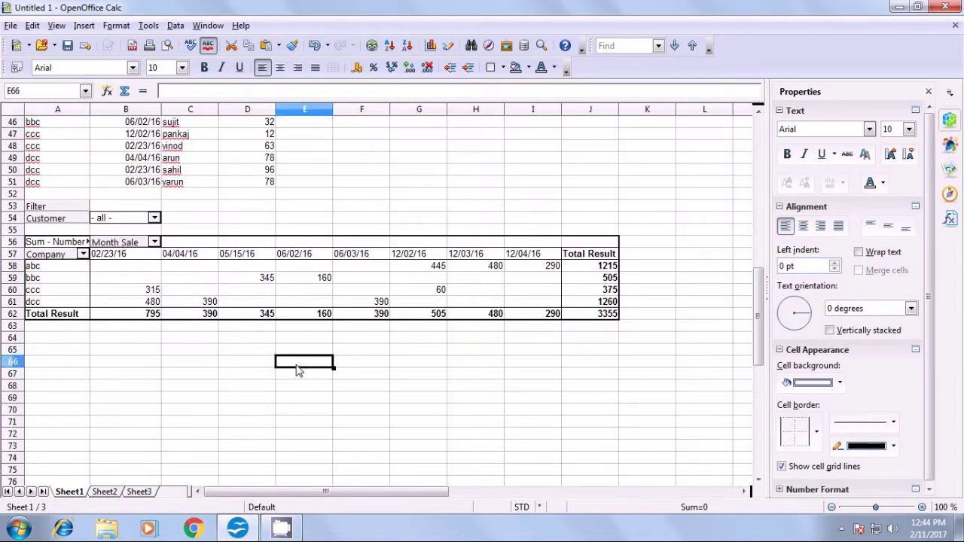
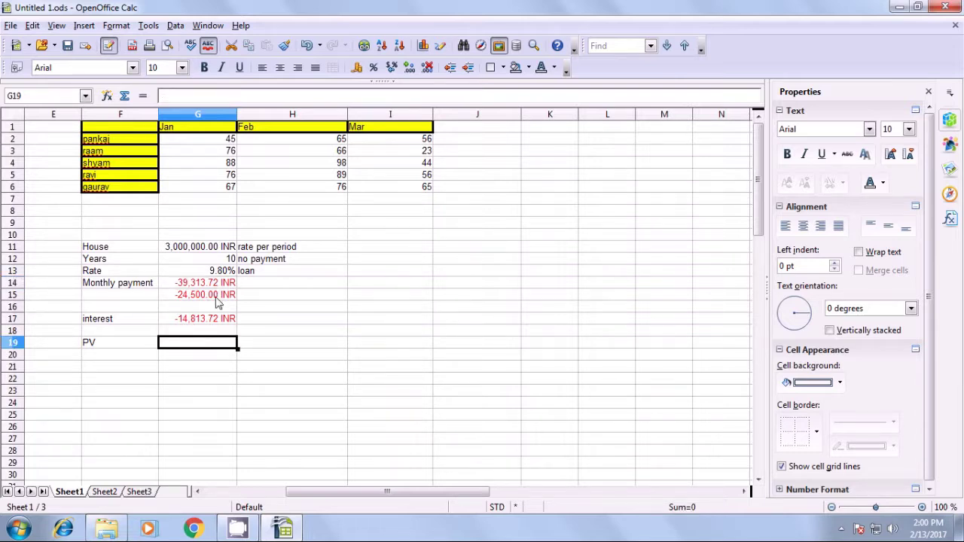
click(229, 260)
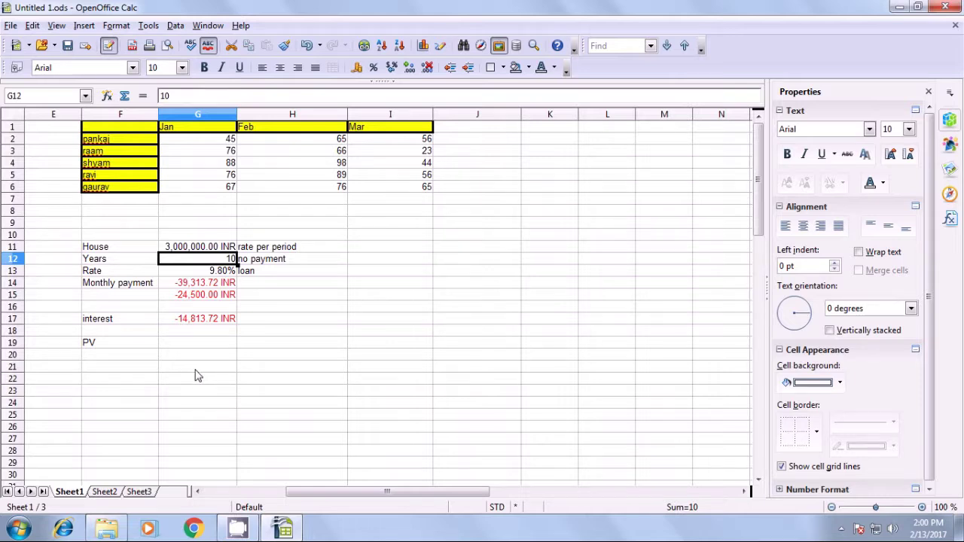
text(=)
key(BackSpace)
text(=)
key(ctrl+z)
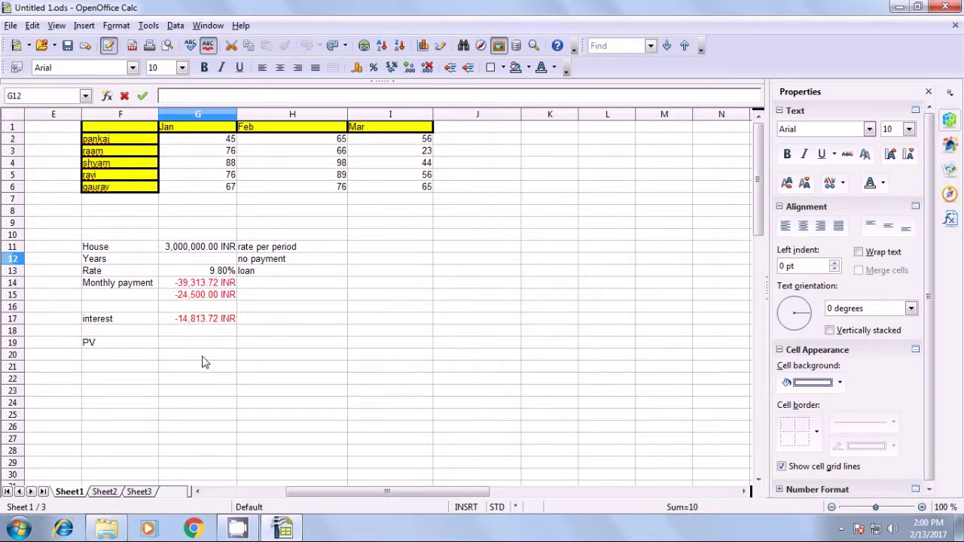
click(202, 346)
key(ctrl+z)
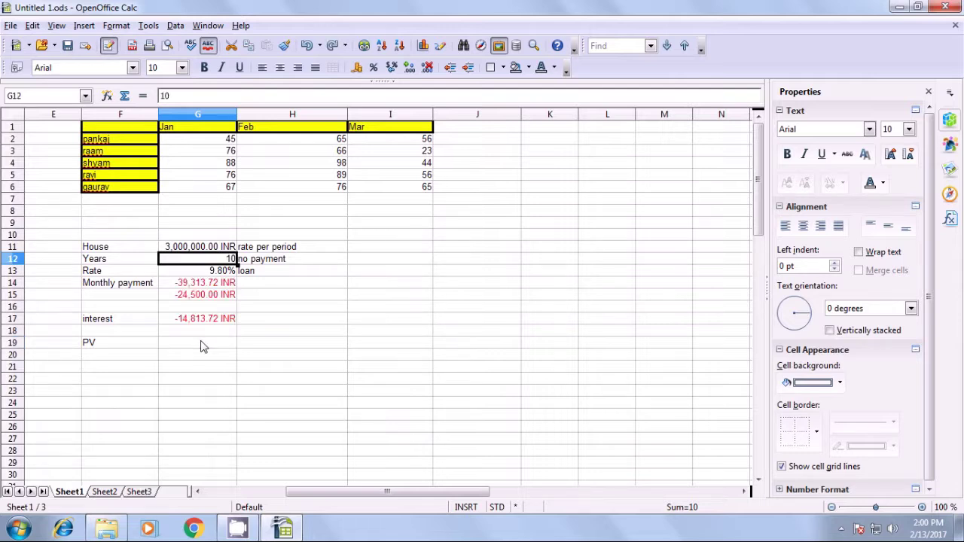
Step: Begin a PV formula in cell G19 with the monthly rate G13/12 as its first argument
click(196, 346)
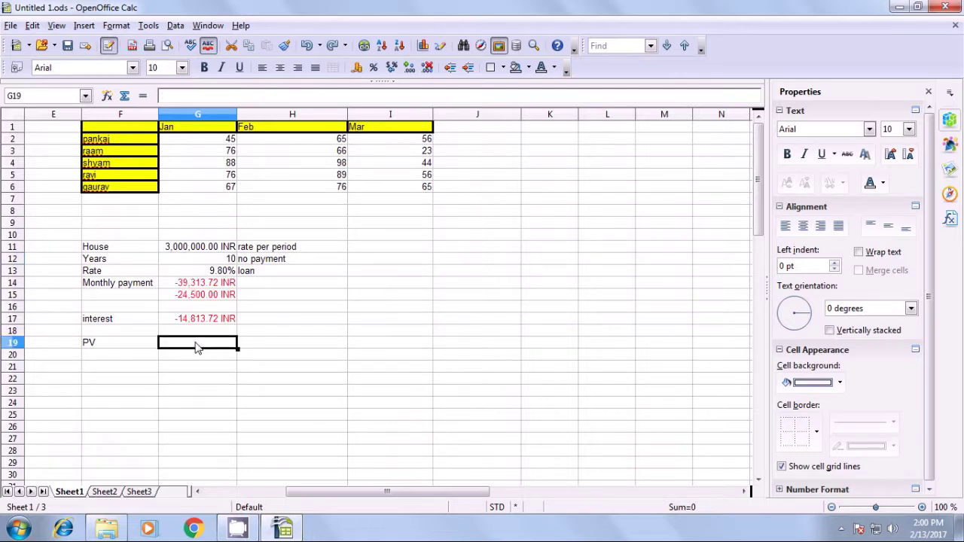
text(=)
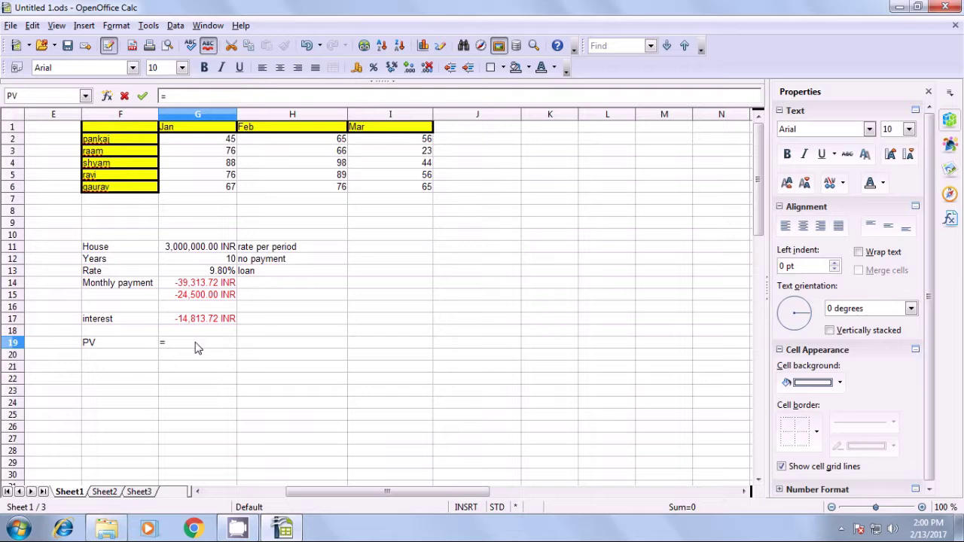
text(pv()
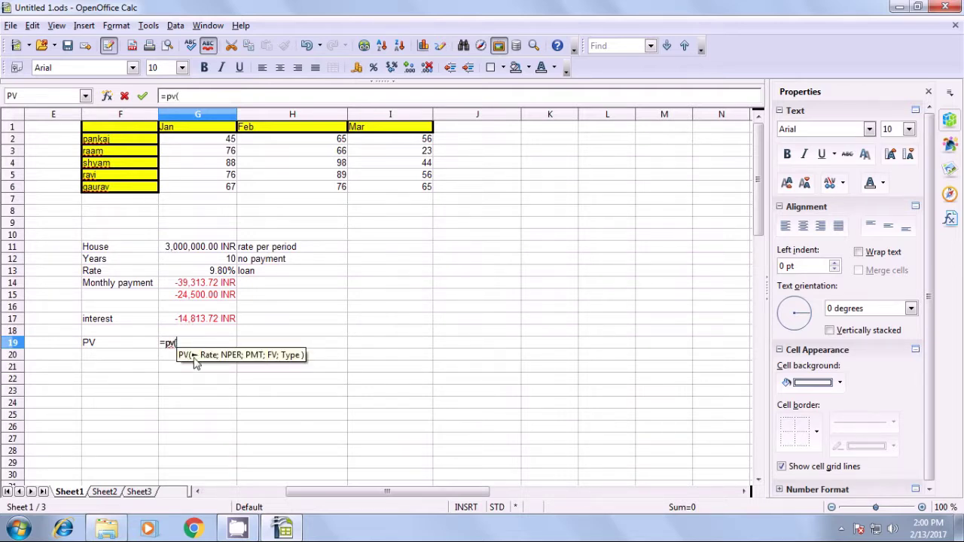
click(216, 272)
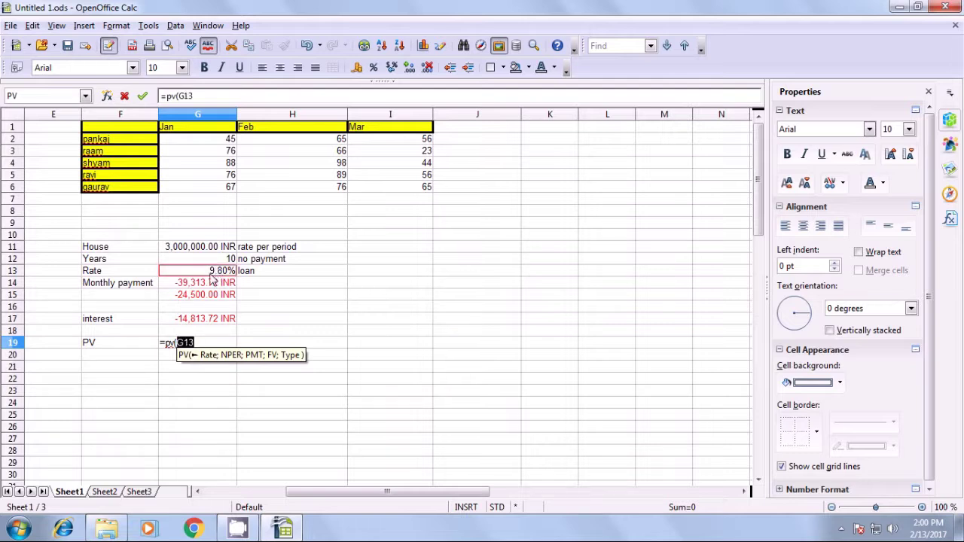
text(/)
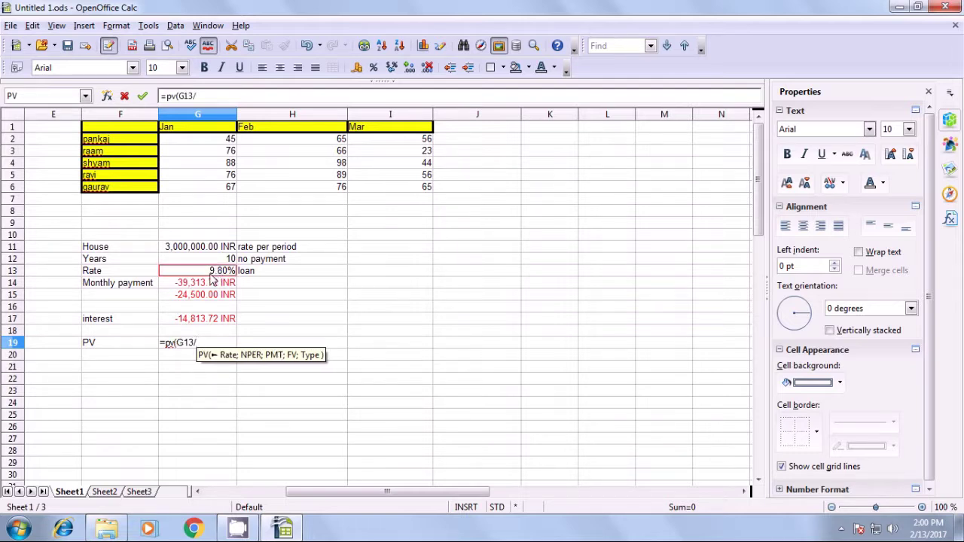
text(12;)
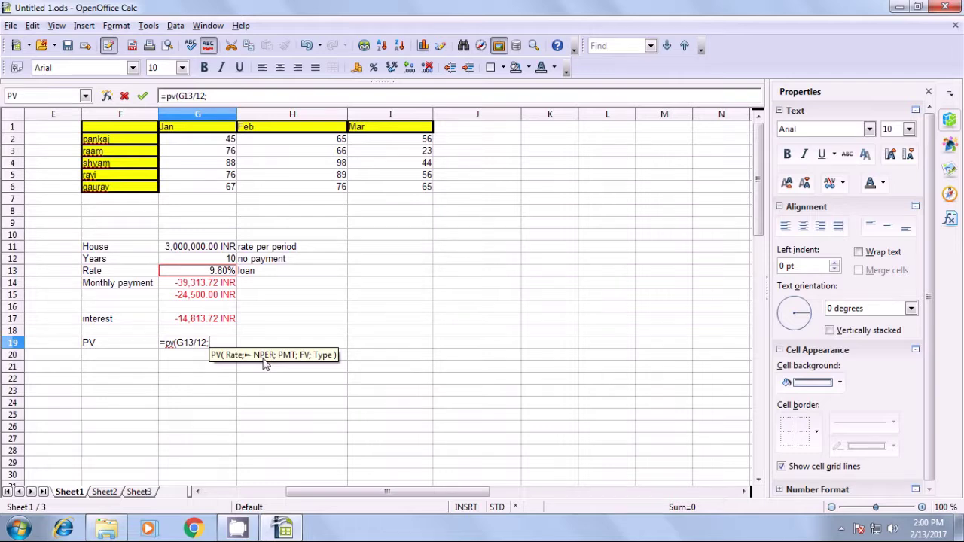
Step: Add G12*12 as the number of payment periods in the PV formula
click(221, 260)
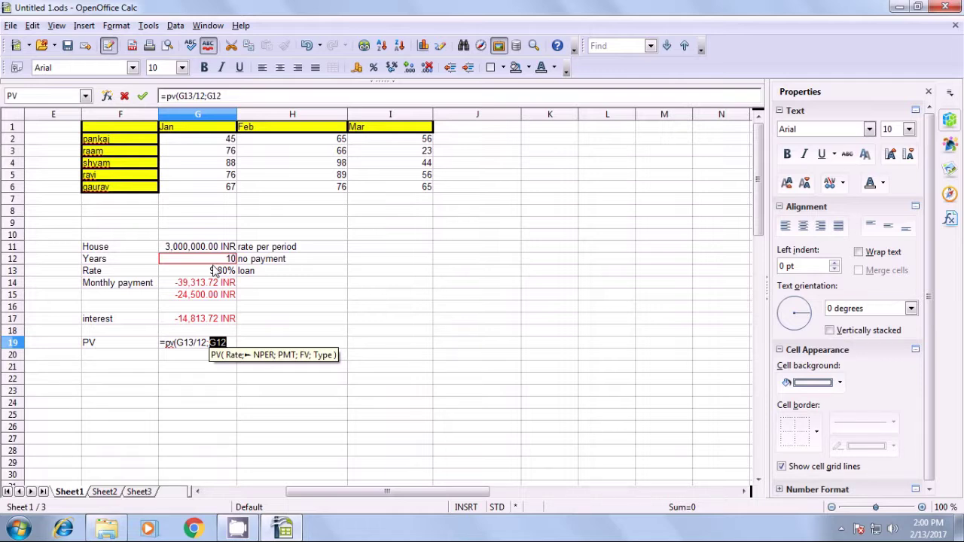
text(;)
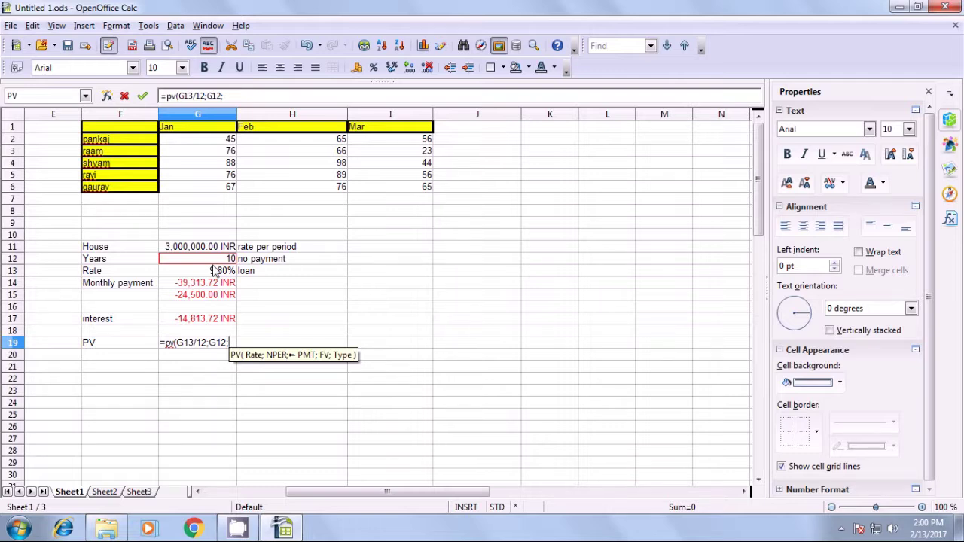
key(BackSpace)
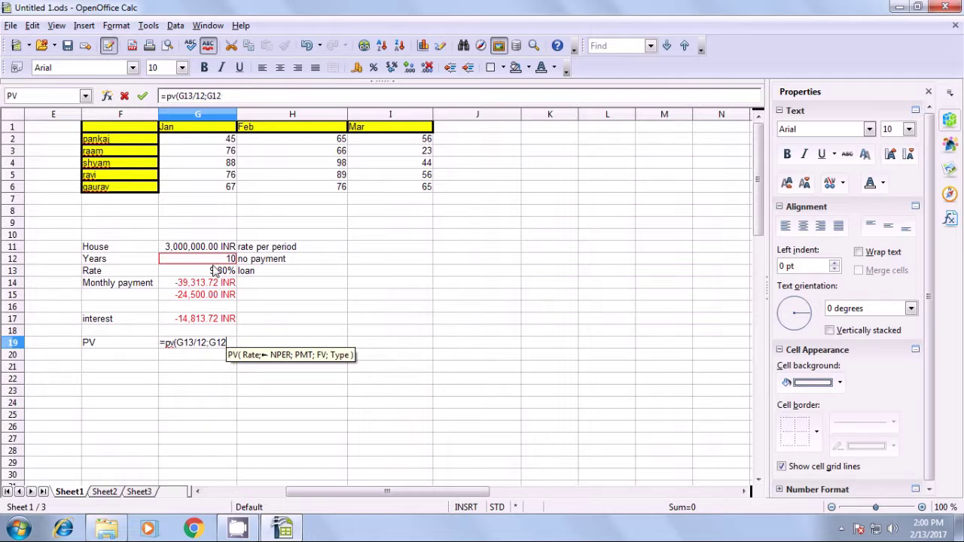
text(*12)
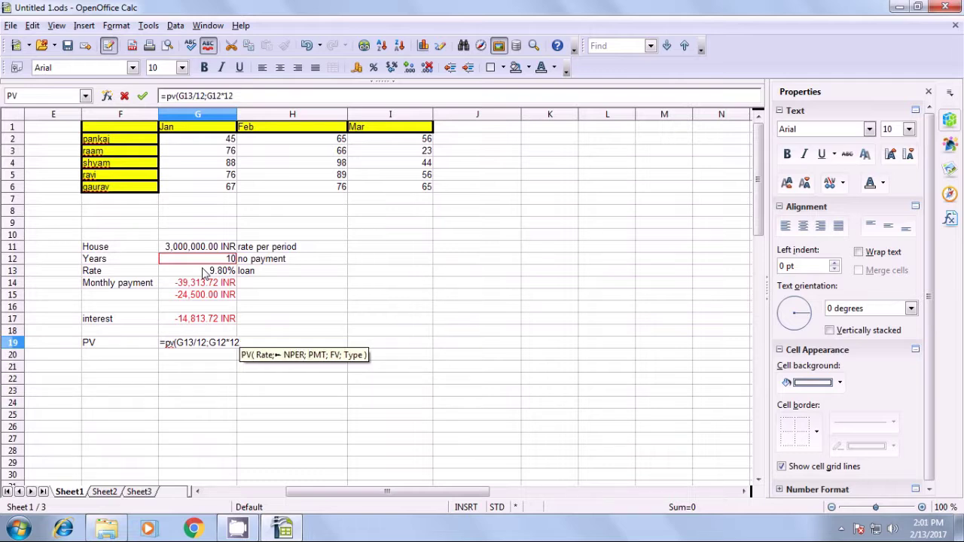
text(;)
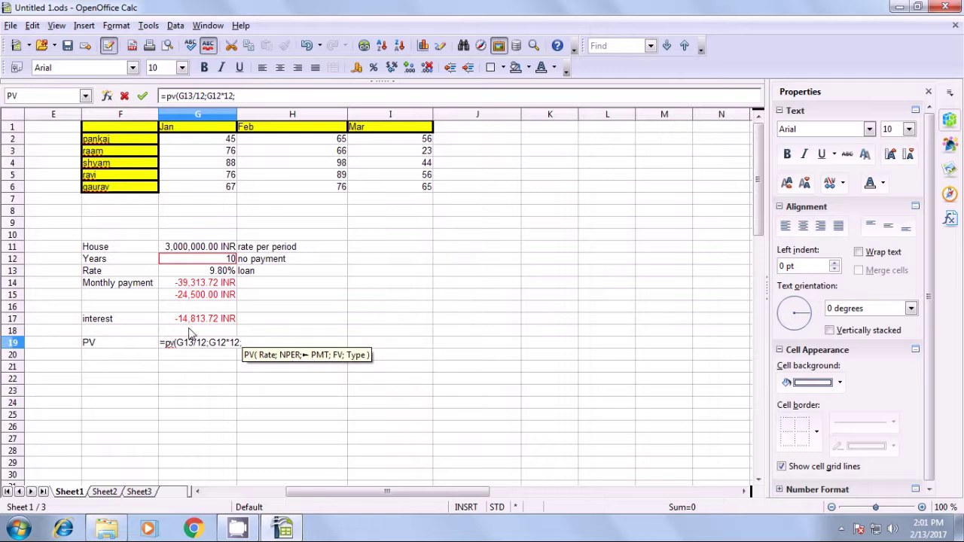
Step: Complete the PV formula in G19 with payment G14, future value 1 and type 1, and check its result
click(202, 285)
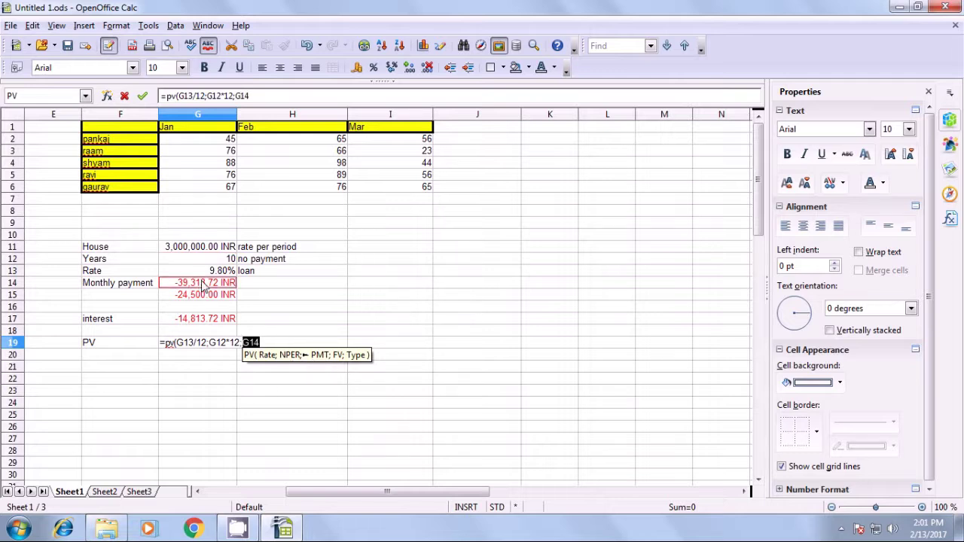
text(;)
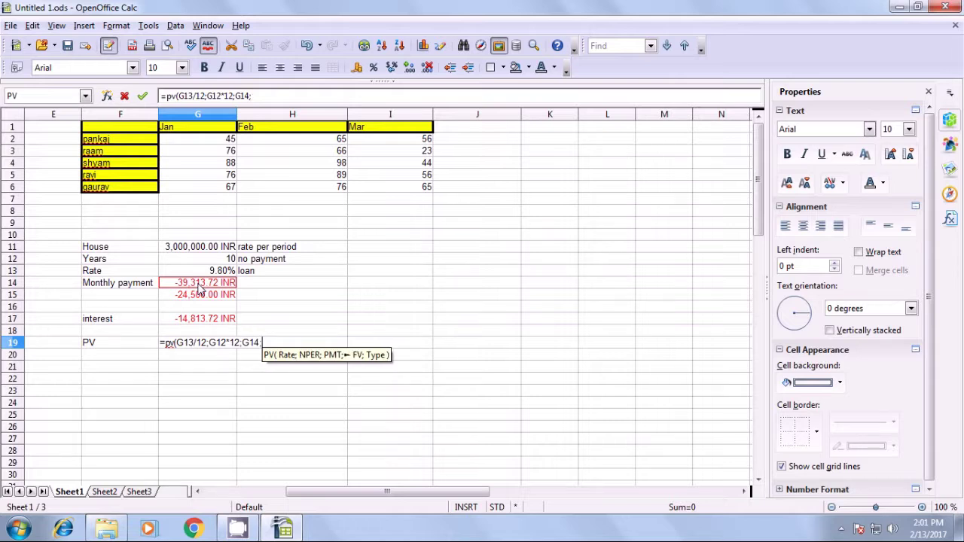
text(1)
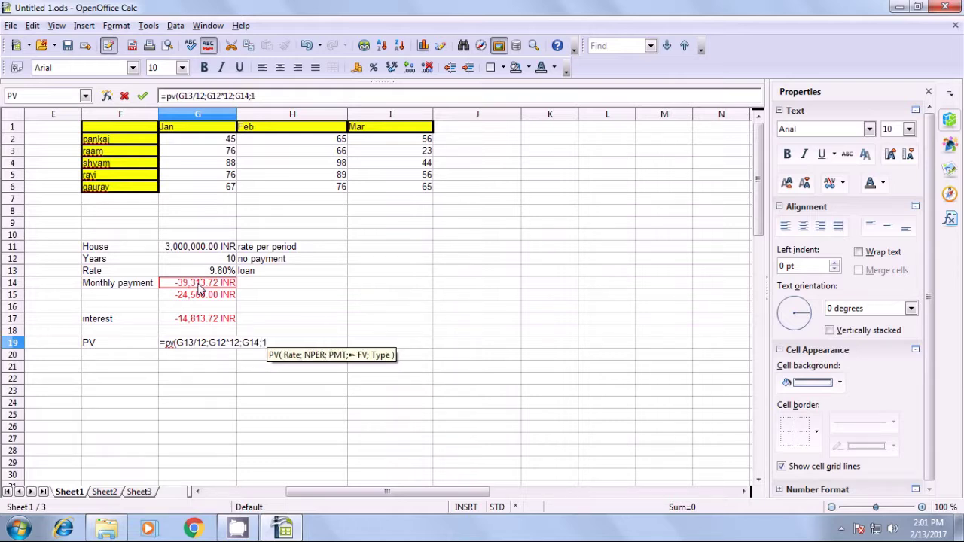
text(;1)
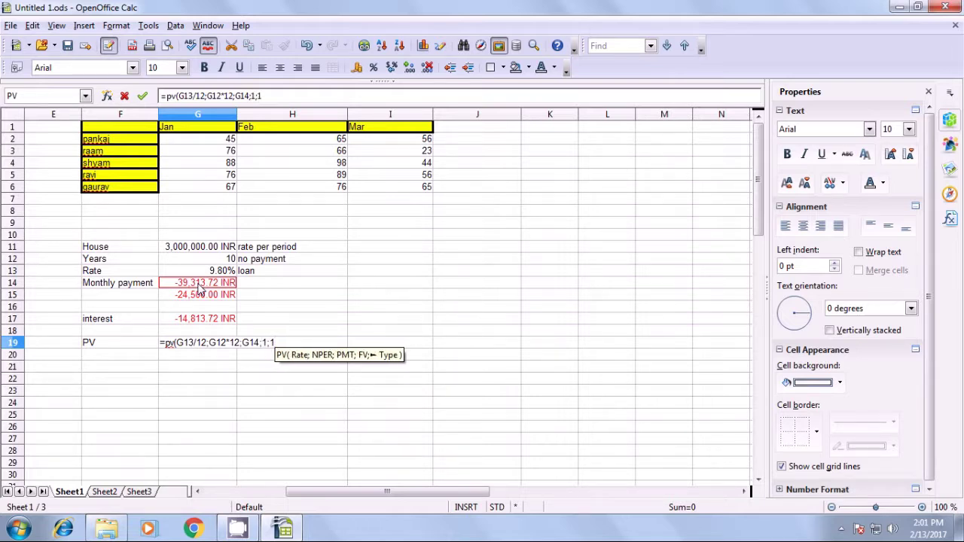
text())
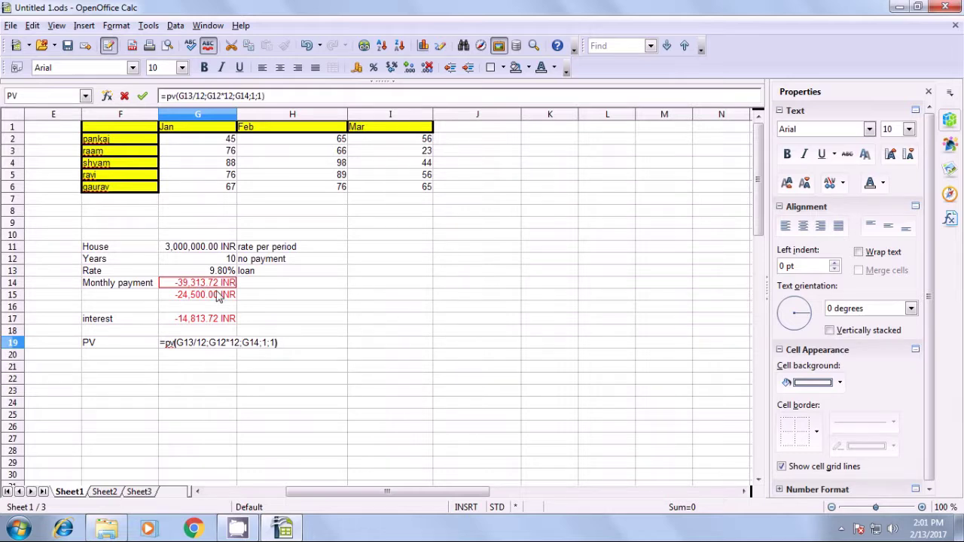
key(Return)
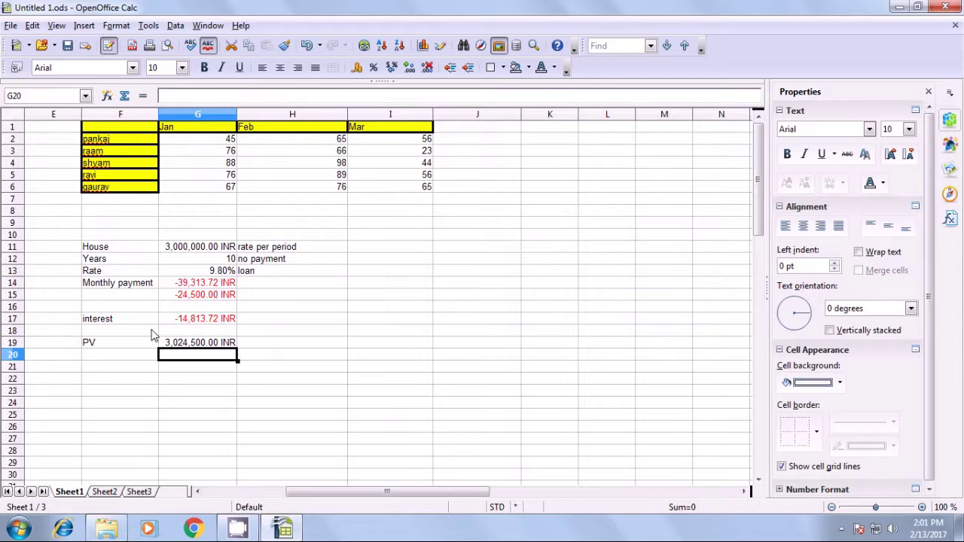
click(205, 345)
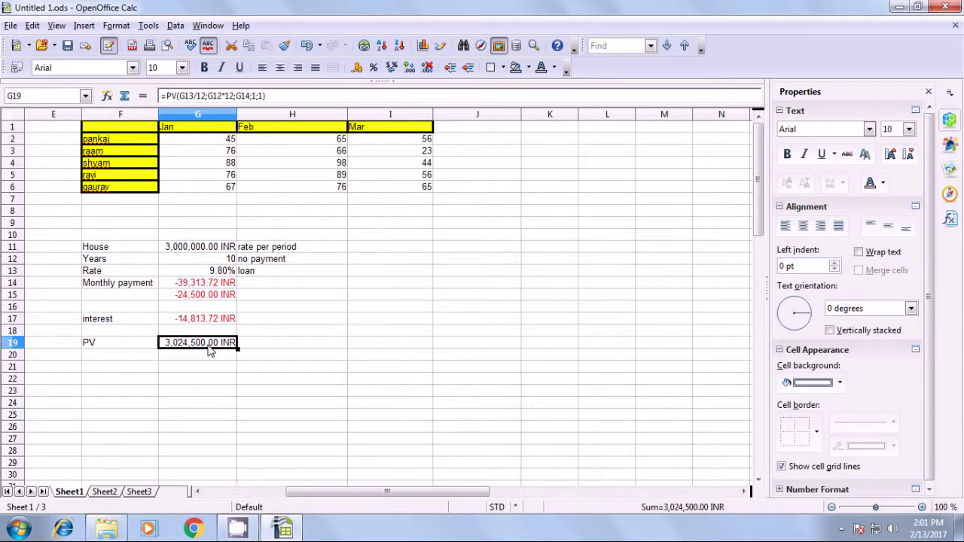
click(285, 332)
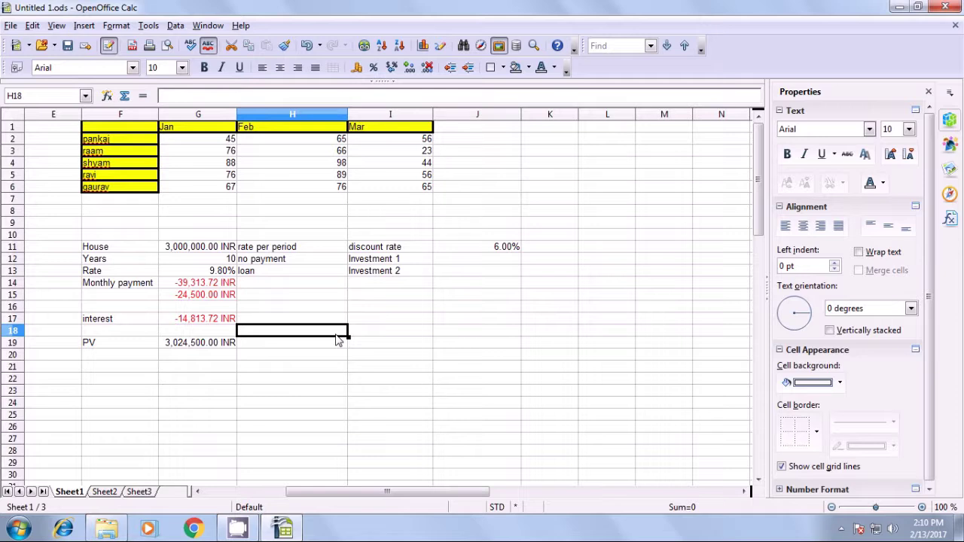
Step: Review the discount rate and investment labels, and enter 100000 as the Investment 1 amount in cell J12
click(375, 248)
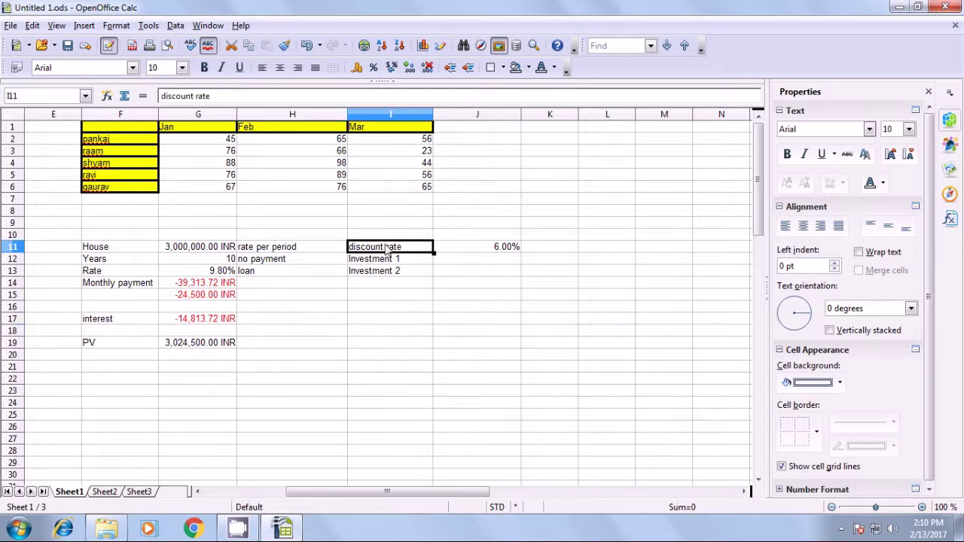
click(483, 248)
click(381, 262)
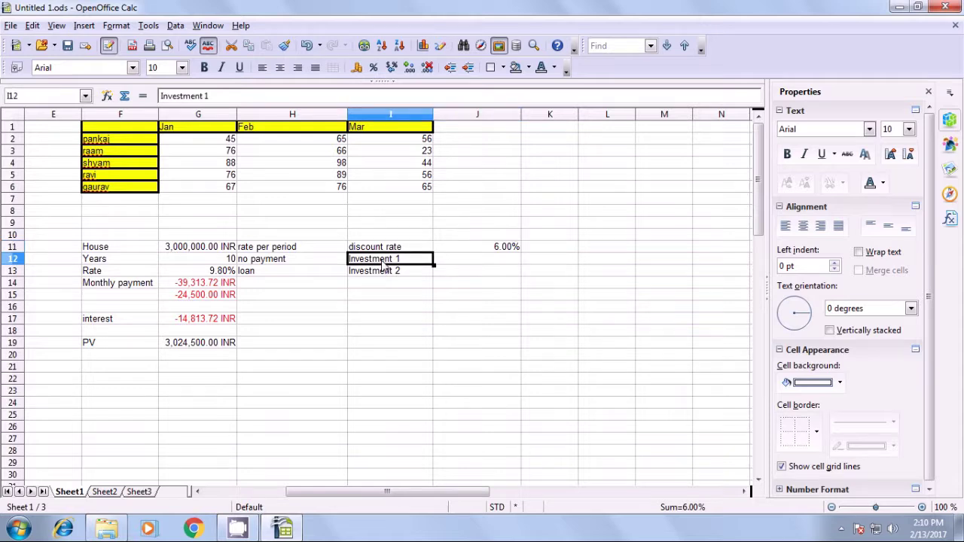
click(384, 273)
click(387, 262)
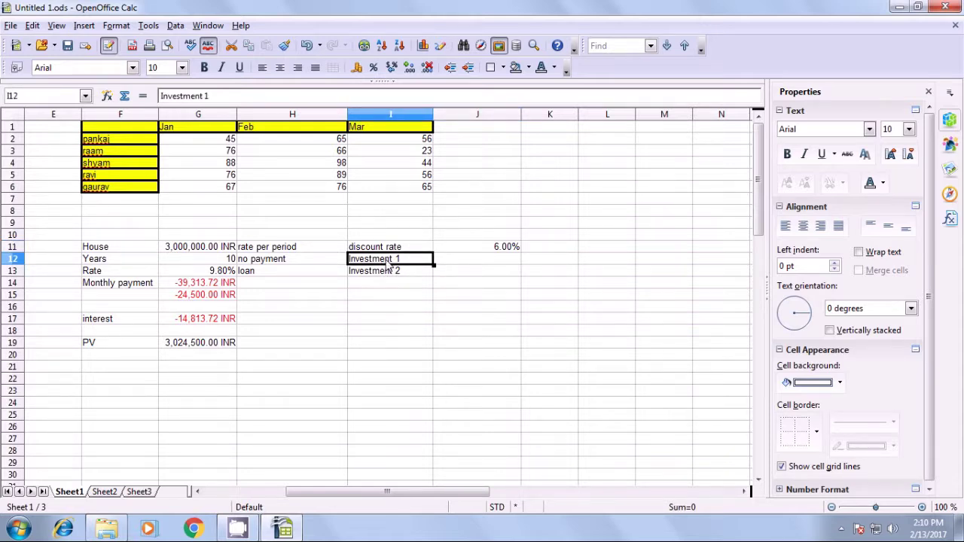
click(475, 262)
text(100000)
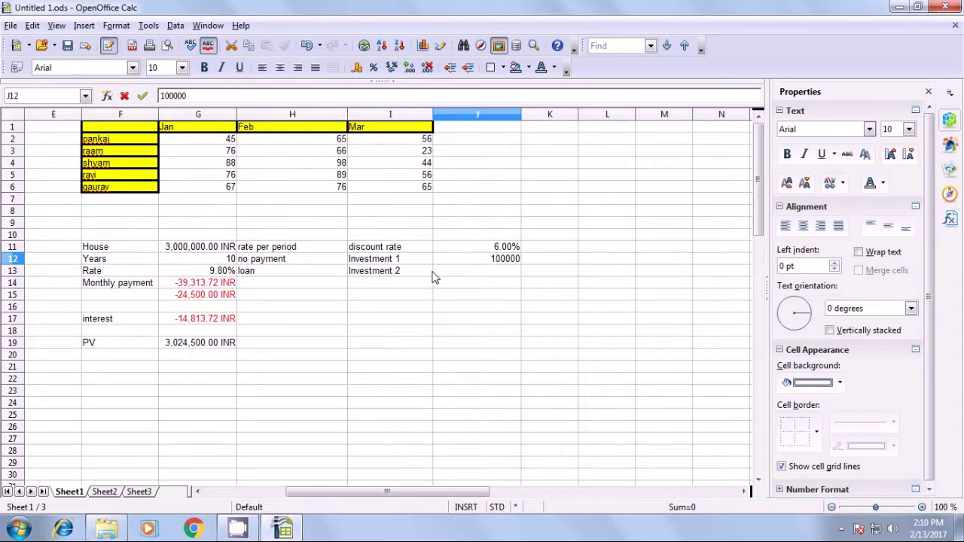
right_click(486, 259)
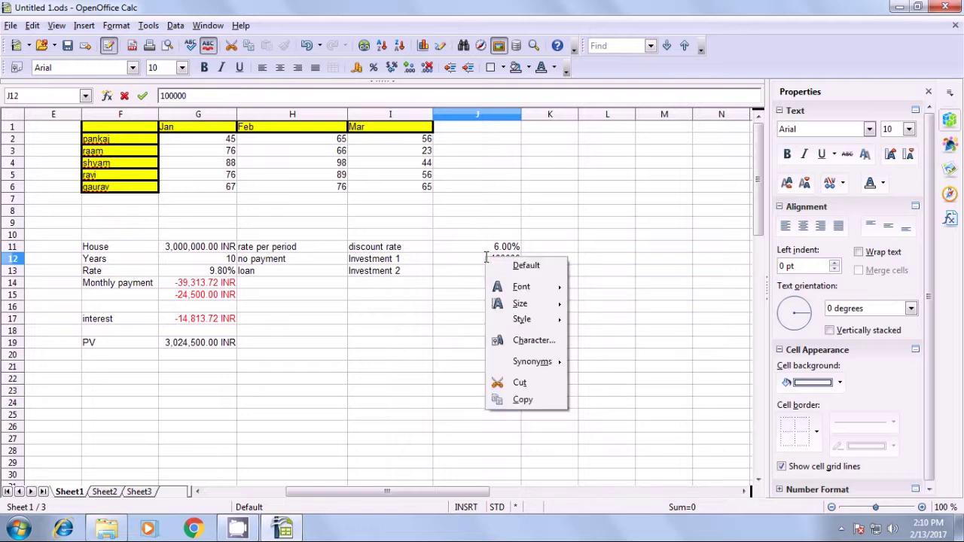
click(460, 313)
click(496, 274)
Step: Format the Investment 1 amount in J12 as currency using the -1,234.00 INR format
click(502, 260)
right_click(501, 259)
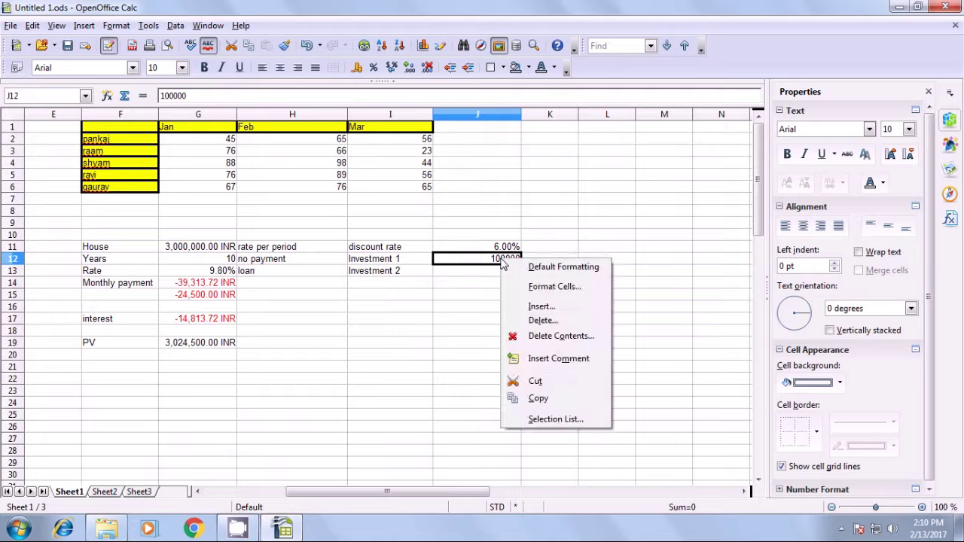
click(532, 287)
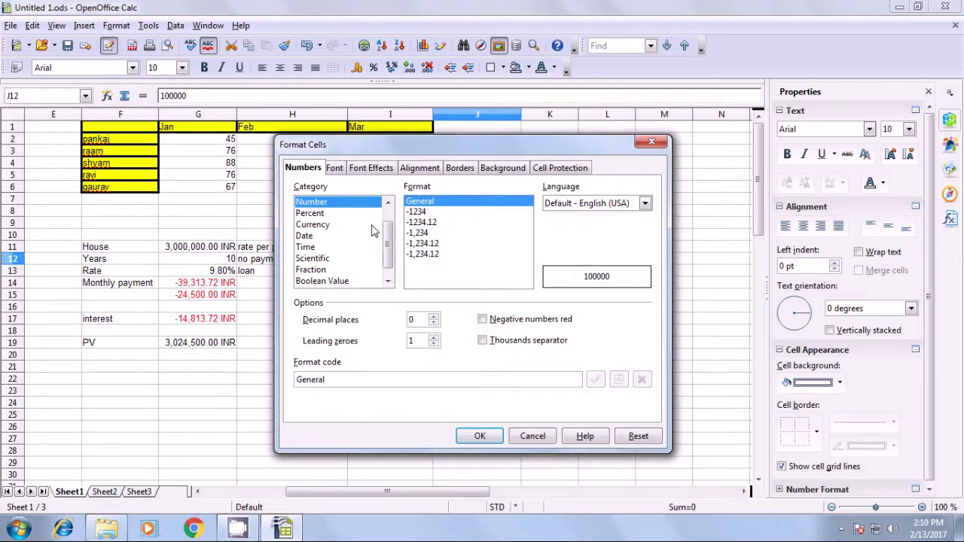
click(321, 227)
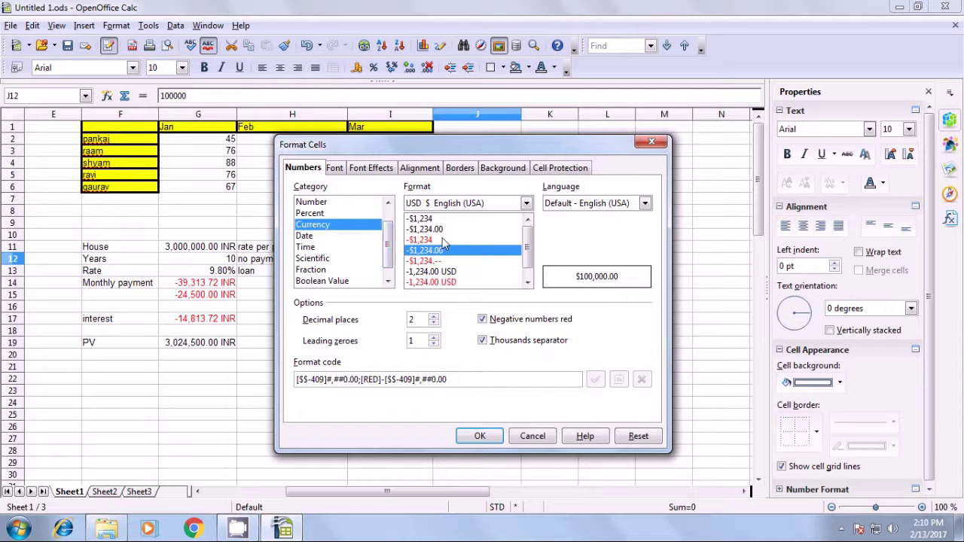
scroll(526, 275, down, 1)
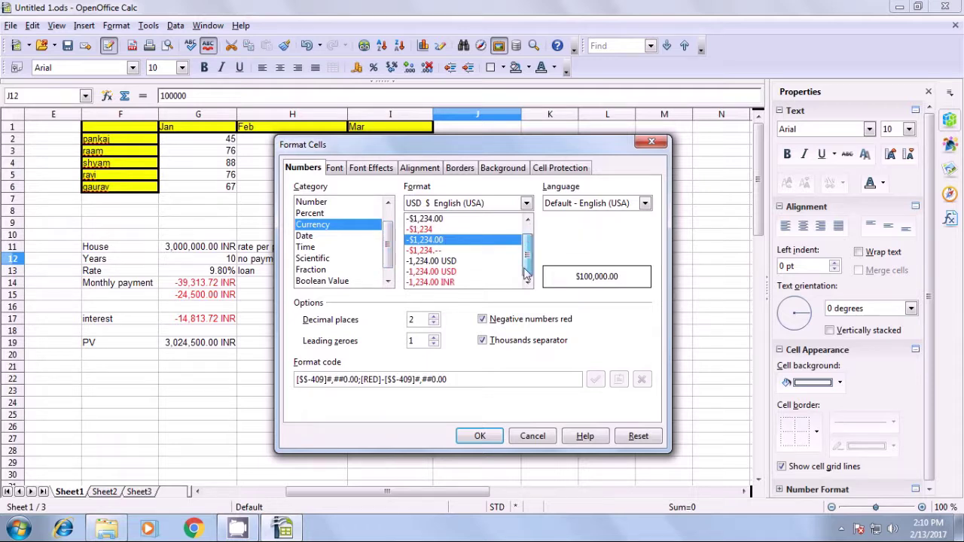
click(445, 282)
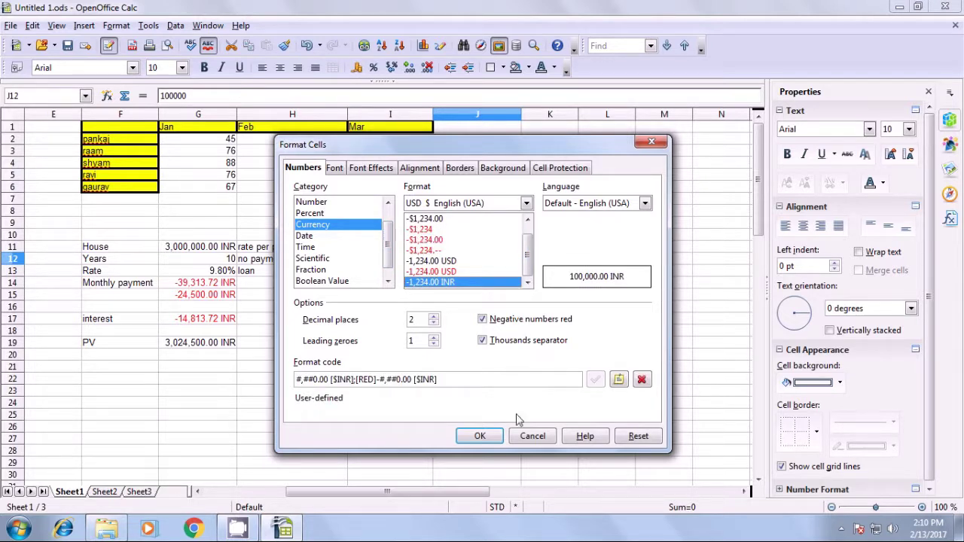
click(482, 437)
Step: Enter 25000 as the Investment 2 amount in cell J13
click(470, 276)
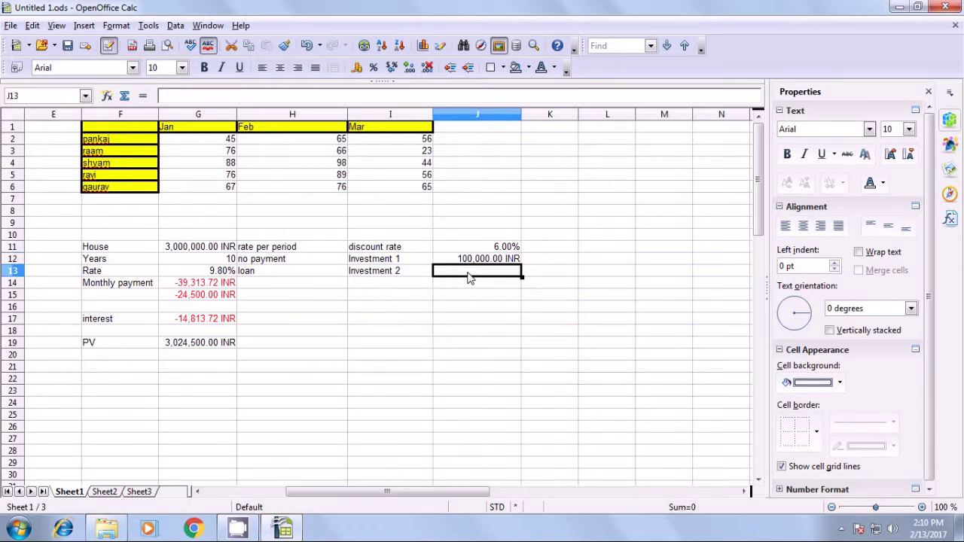
text(25000)
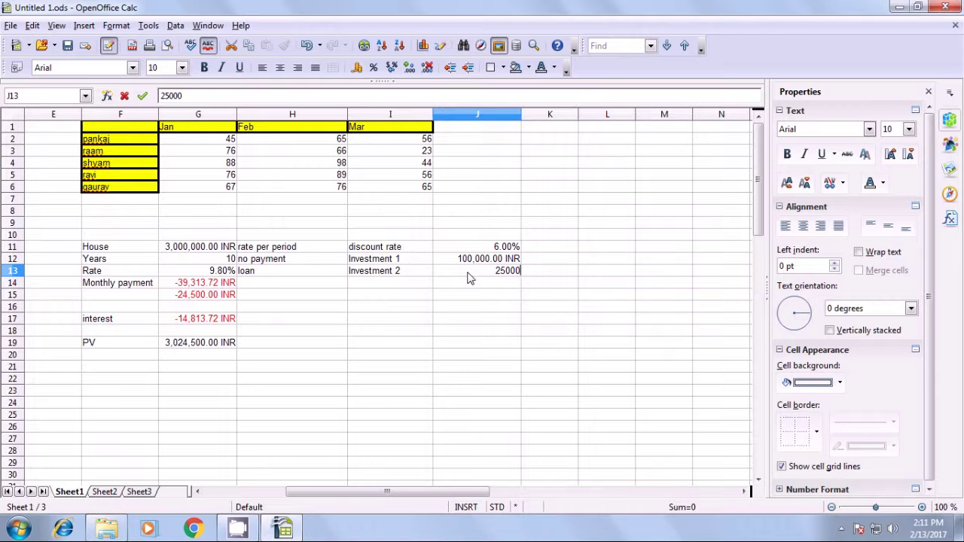
key(Return)
Step: Format the Investment 2 amount in J13 as currency using the -1,234.00 INR format
click(497, 275)
right_click(497, 275)
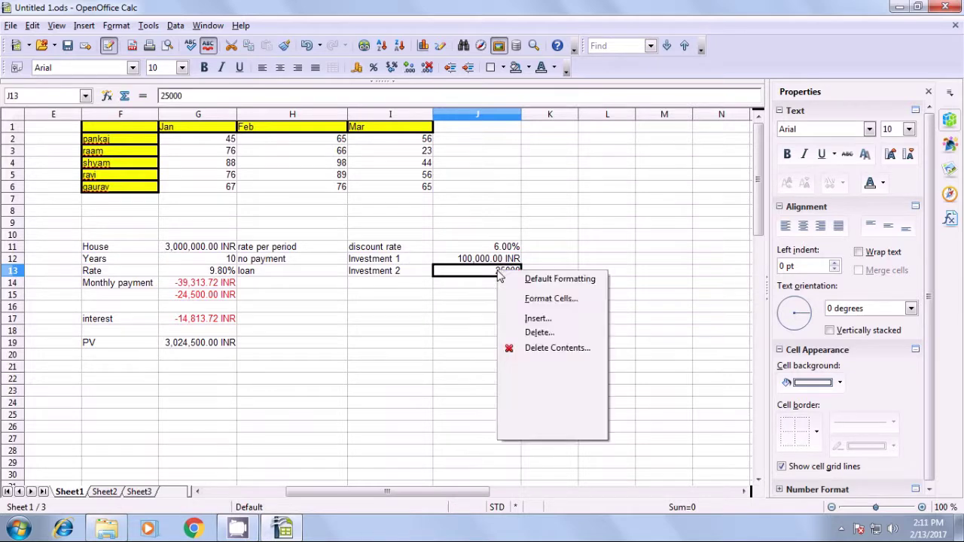
click(527, 298)
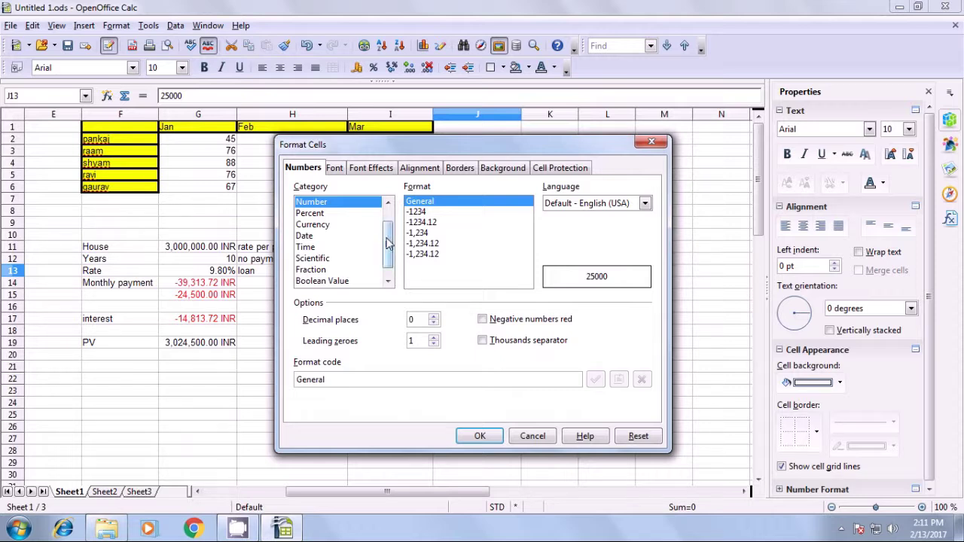
click(321, 227)
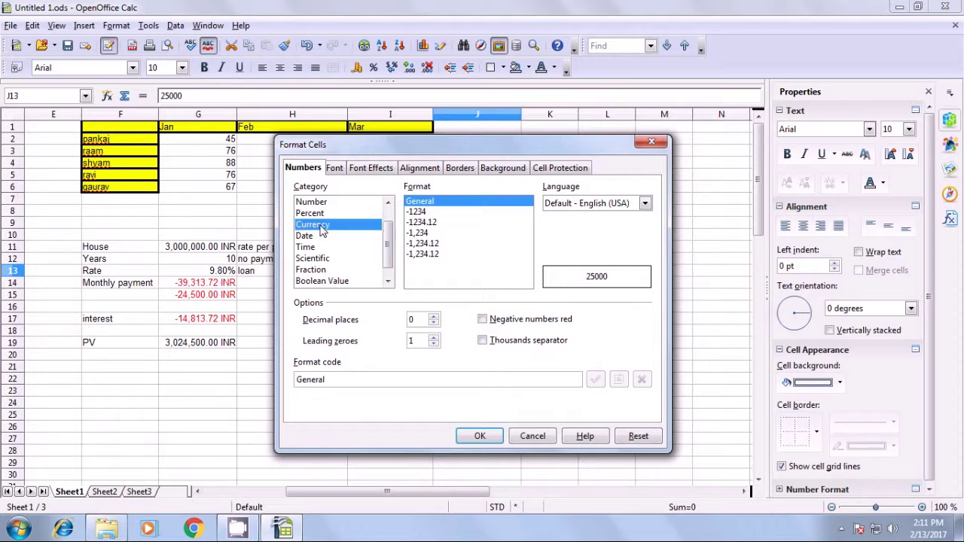
click(527, 282)
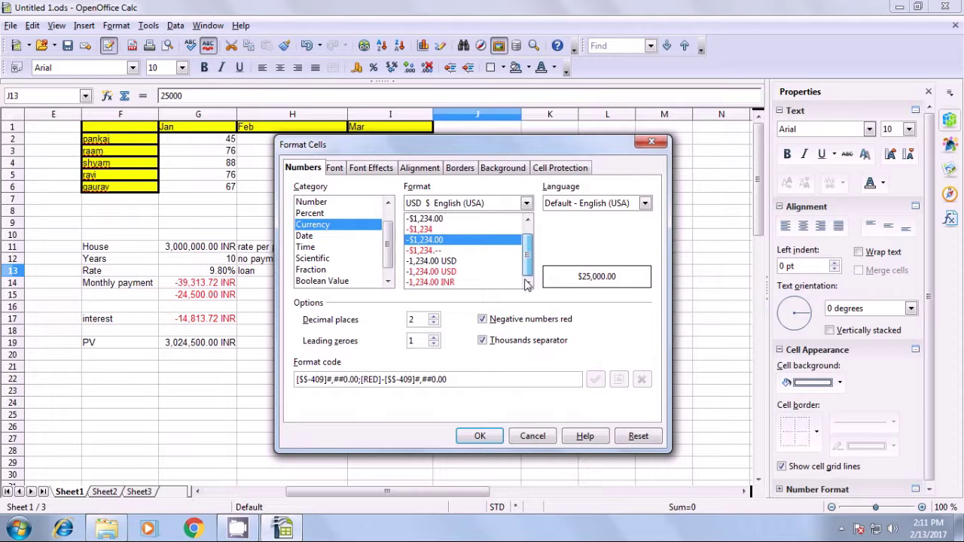
click(440, 283)
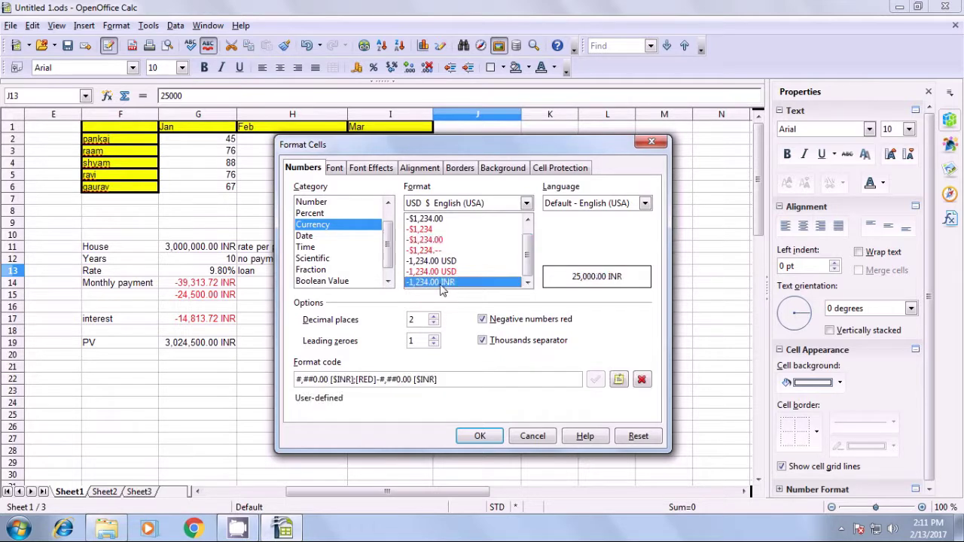
click(479, 437)
key(Return)
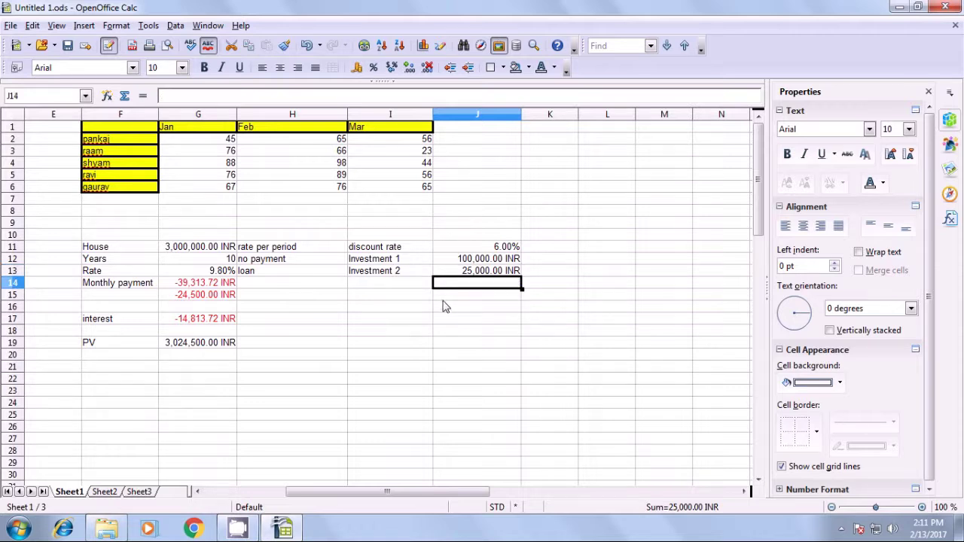
Step: Review the investment entries and add the label NPV in cell I15
click(394, 258)
click(402, 272)
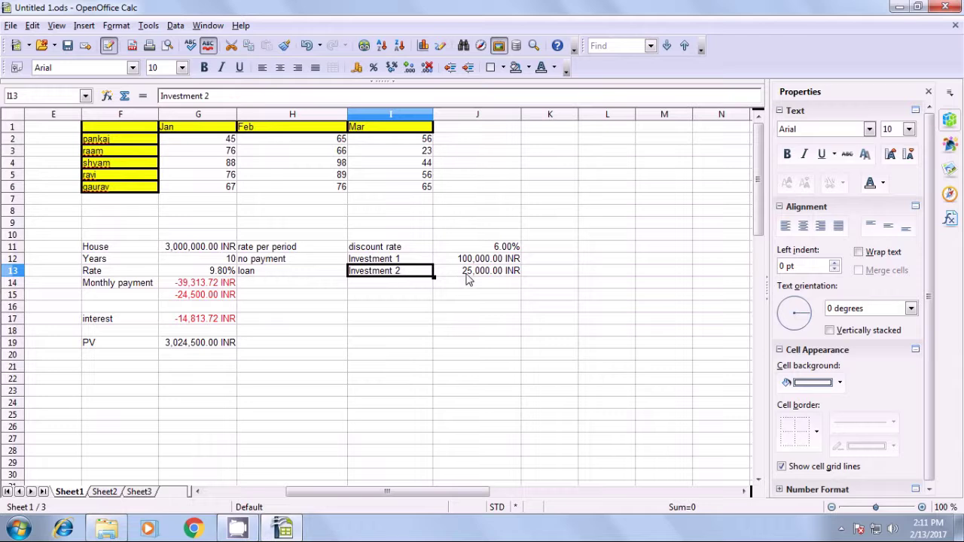
click(467, 274)
click(400, 301)
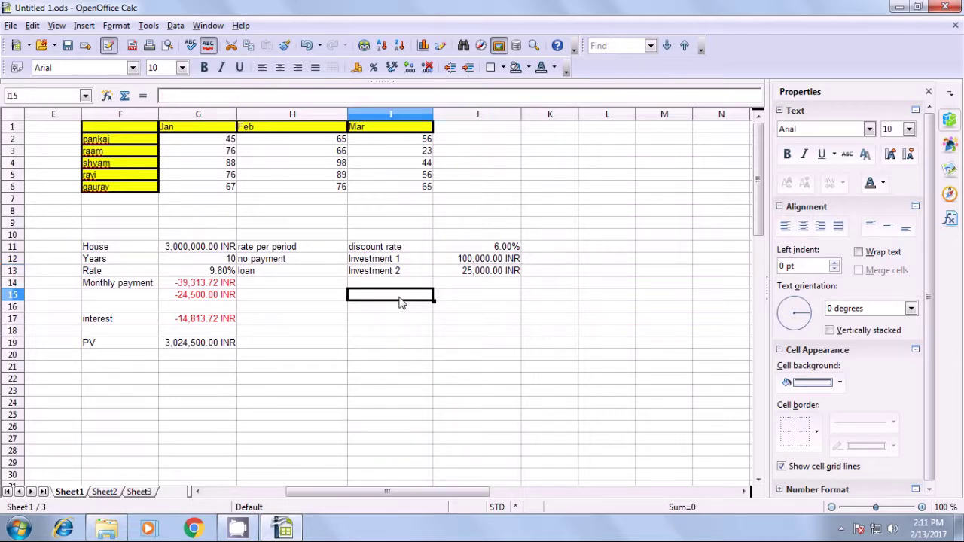
text(Npv)
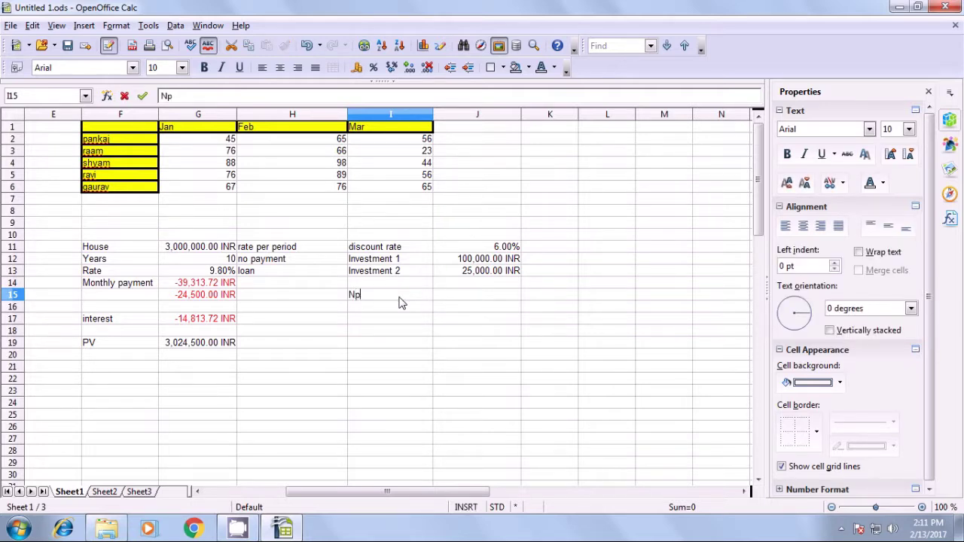
key(BackSpace)
key(BackSpace)
key(BackSpace)
text(NPV)
click(459, 303)
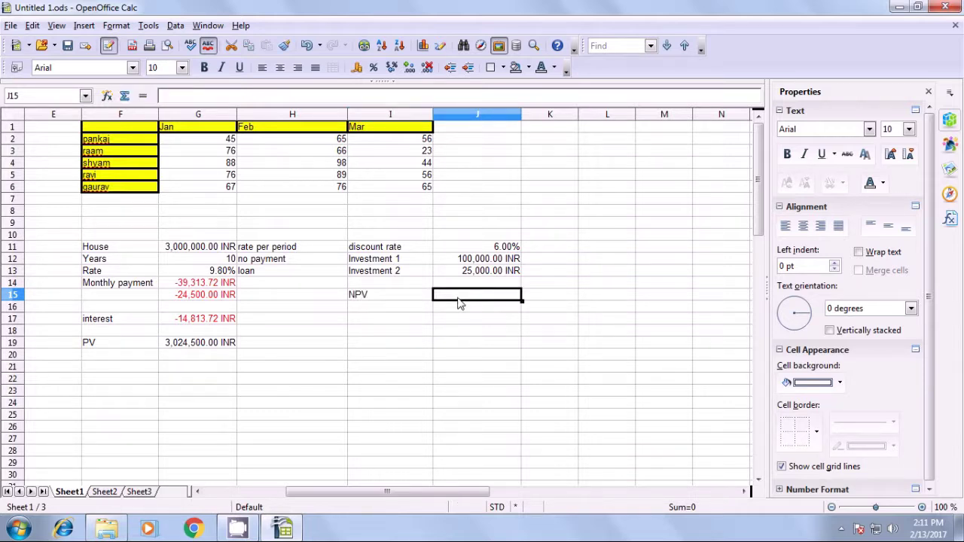
Step: Begin an NPV formula in cell J15 with the monthly discount rate J11/12 as its first argument
text(=)
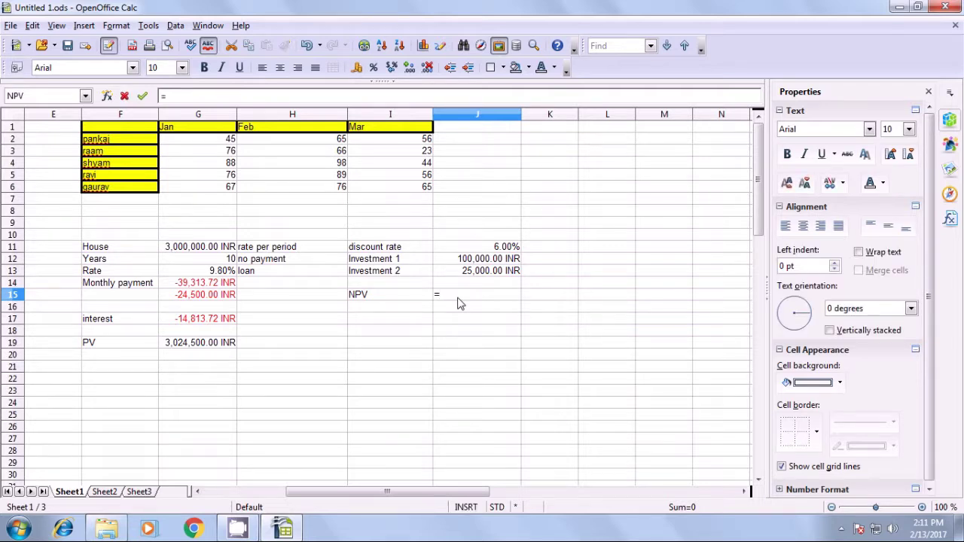
text(npv)
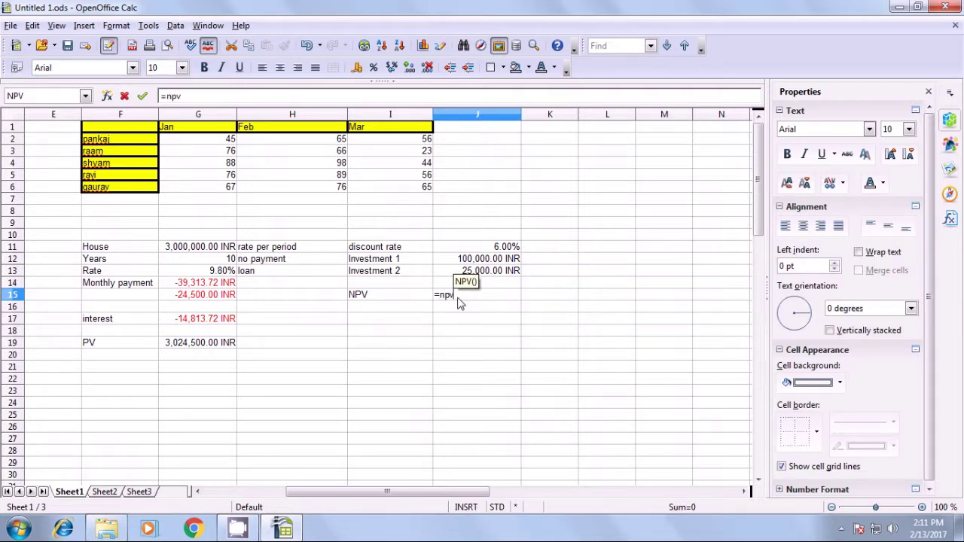
text(()
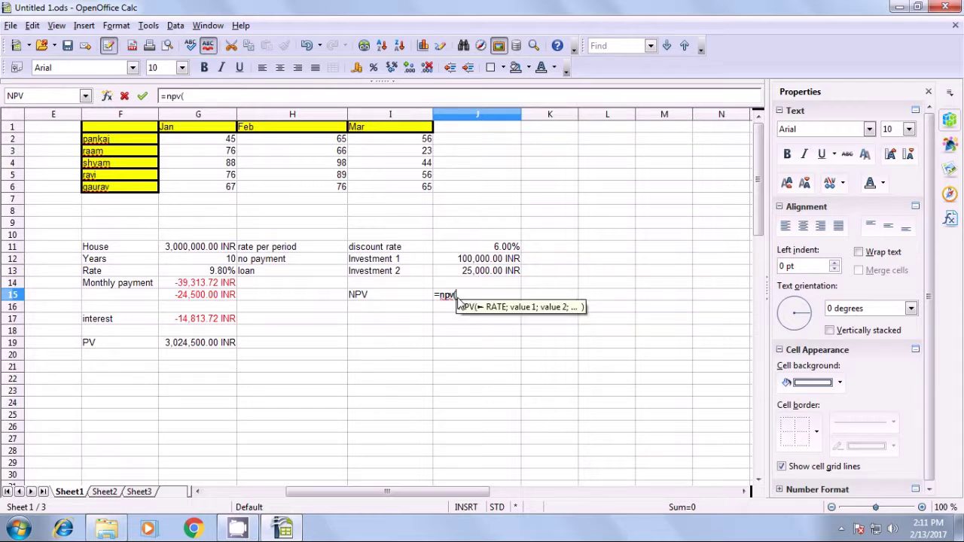
click(506, 248)
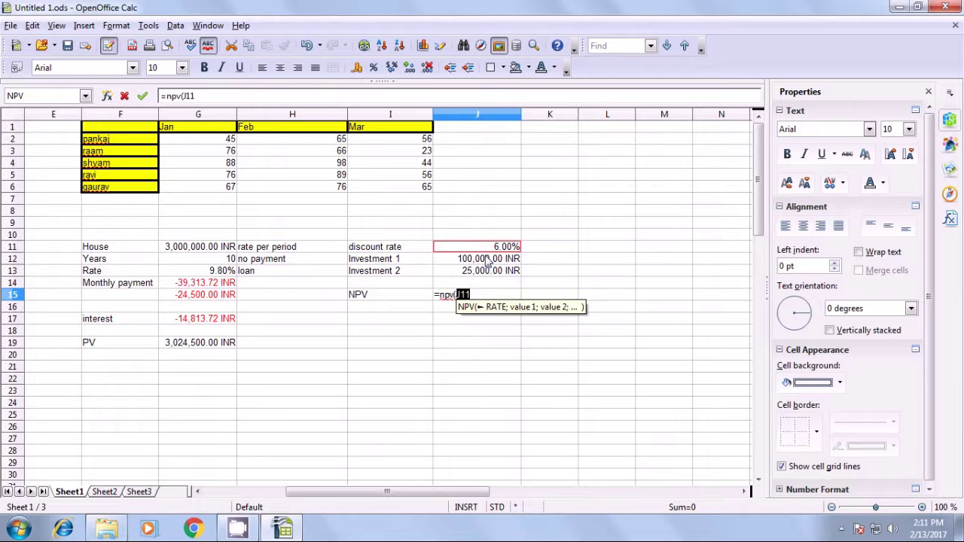
text(/12)
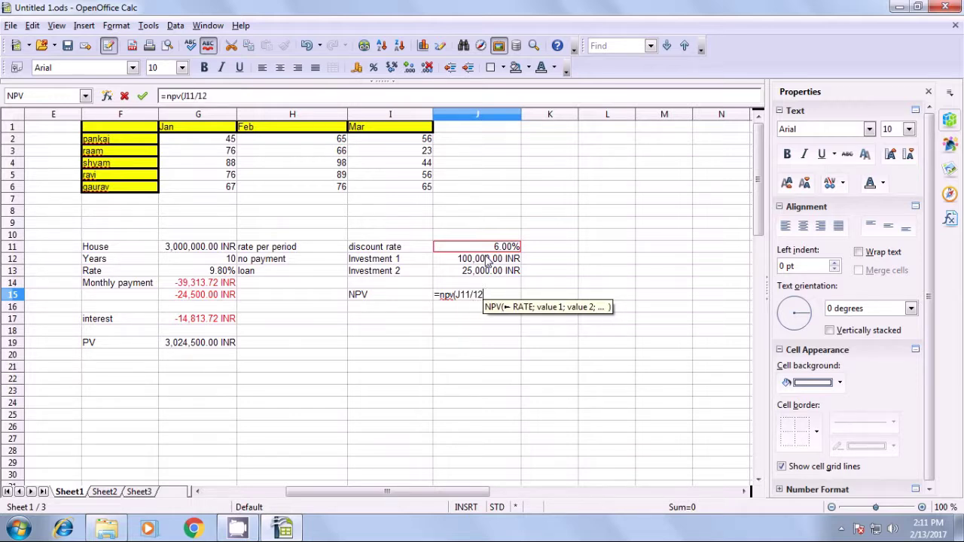
text(;)
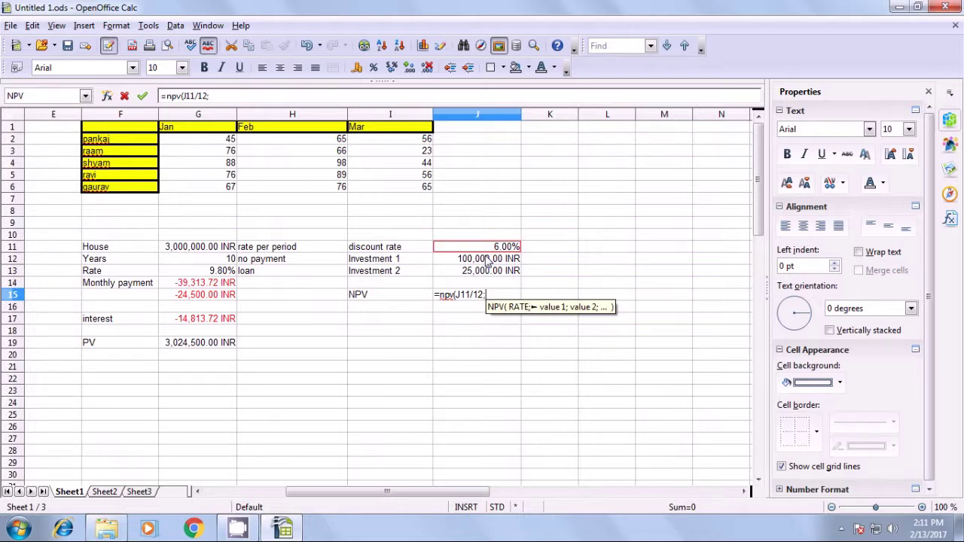
Step: Complete the NPV formula in J15 with investment amounts J12 and J13 as its values
click(481, 264)
text(;)
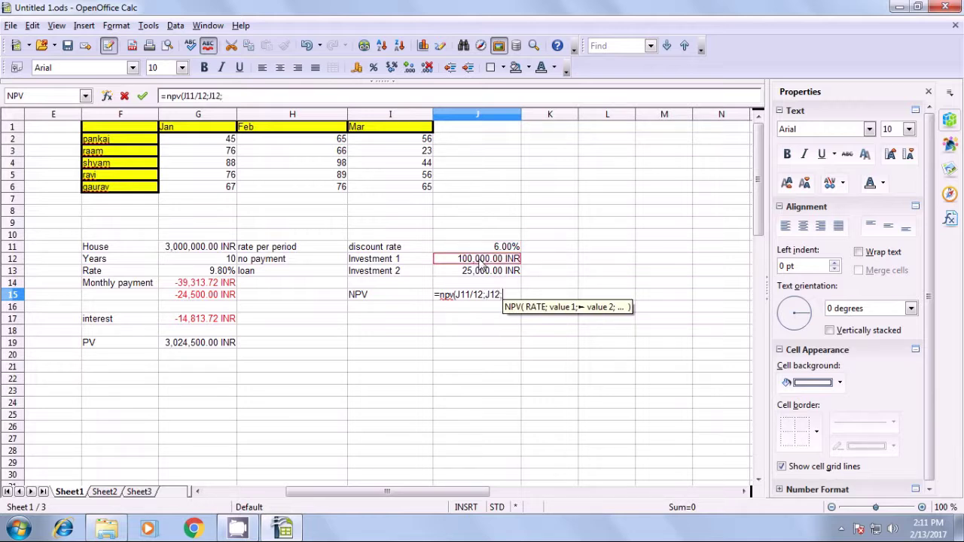
click(486, 273)
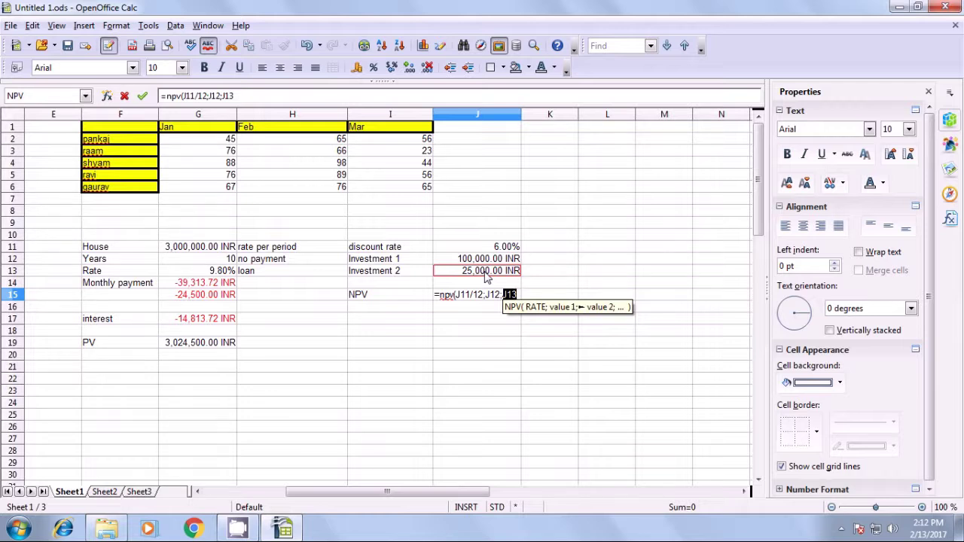
text())
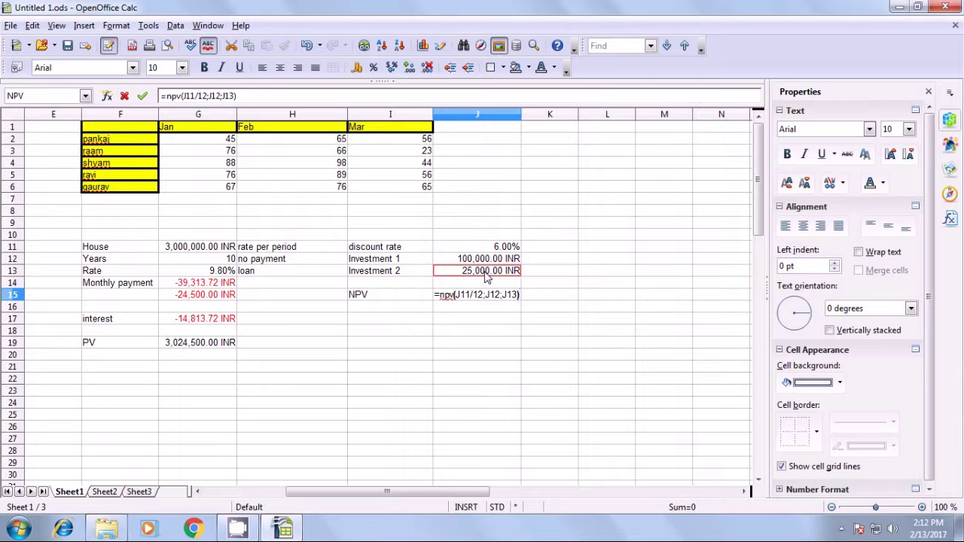
key(Return)
click(495, 331)
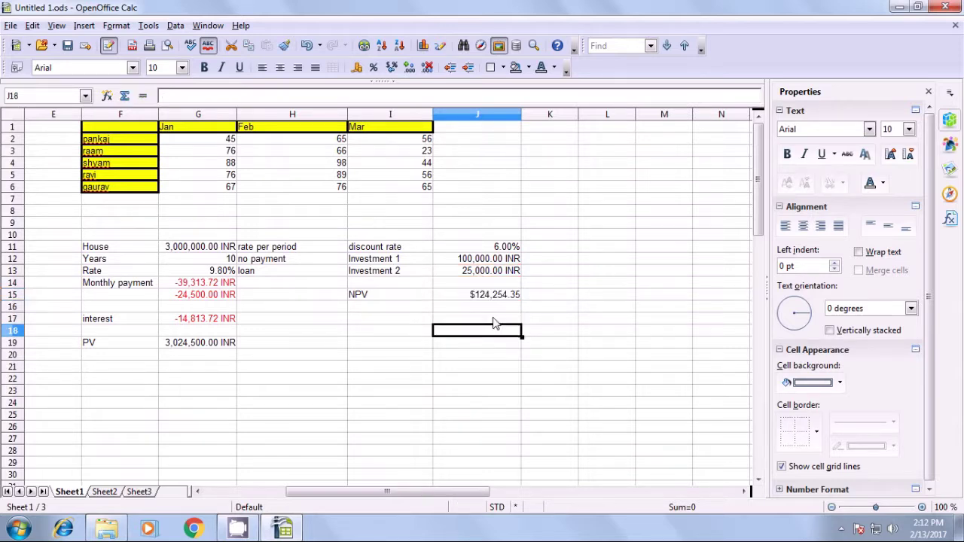
Step: Format the NPV result in J15 as currency using the -1,234.00 INR format
click(493, 297)
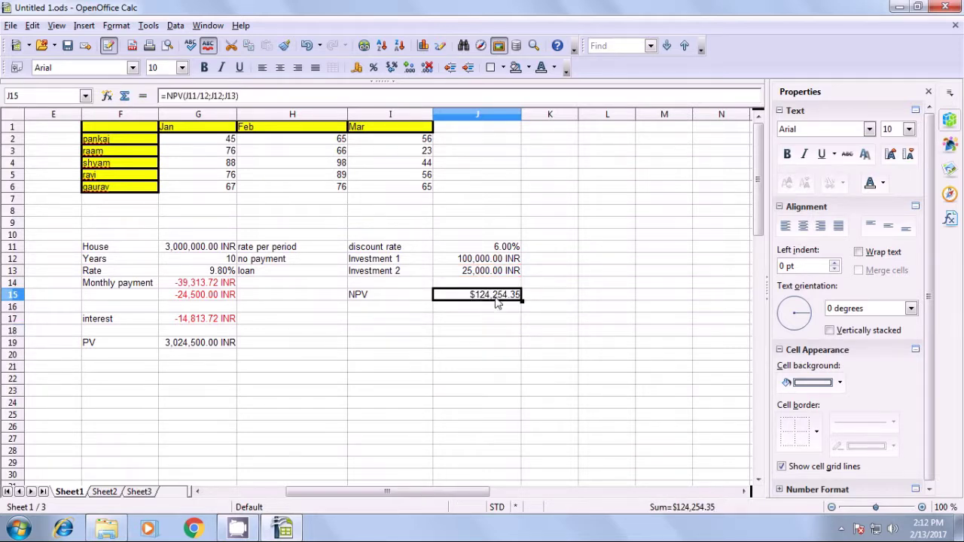
right_click(488, 295)
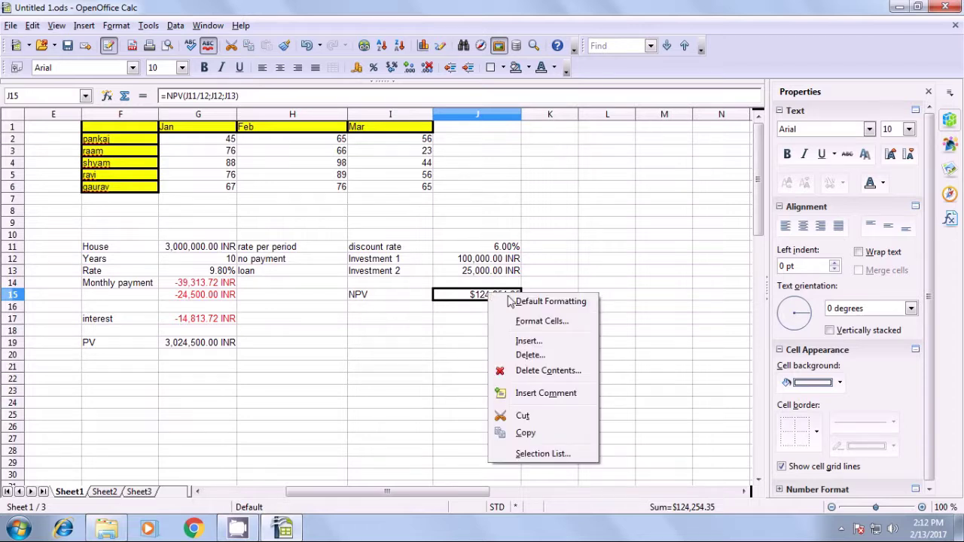
click(529, 322)
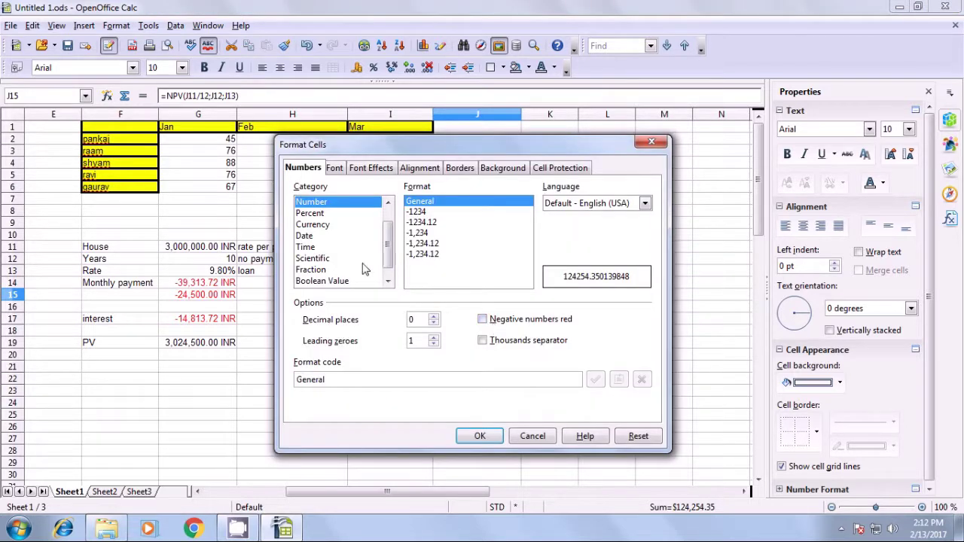
click(318, 214)
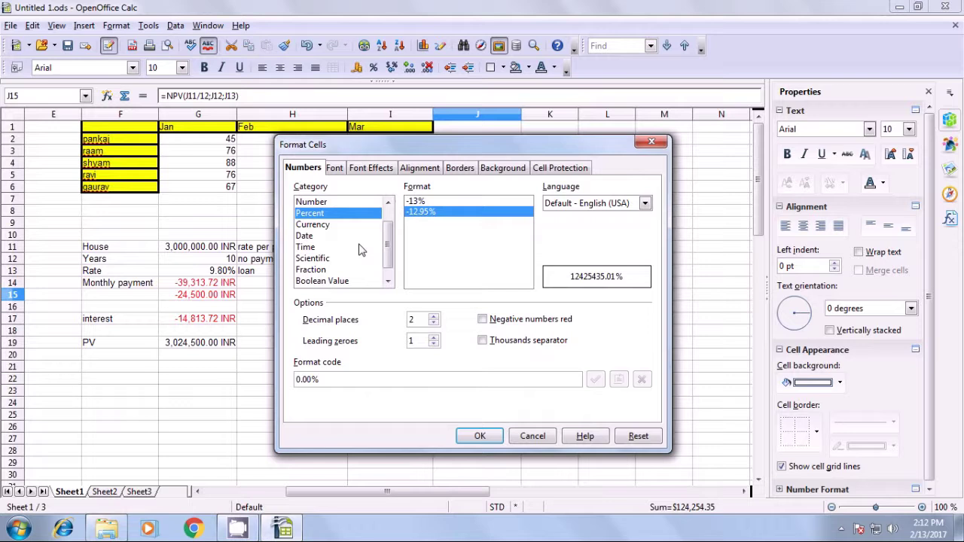
click(338, 225)
click(528, 282)
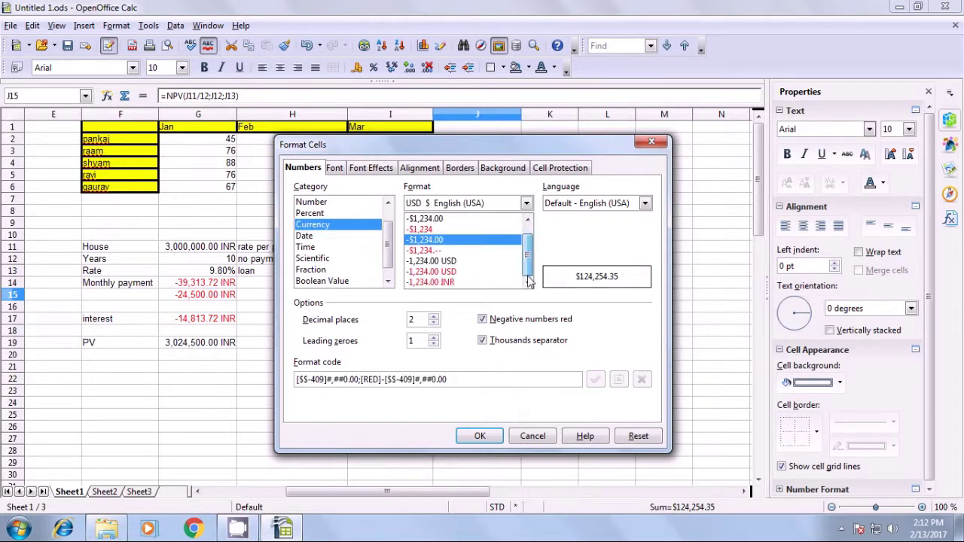
click(439, 282)
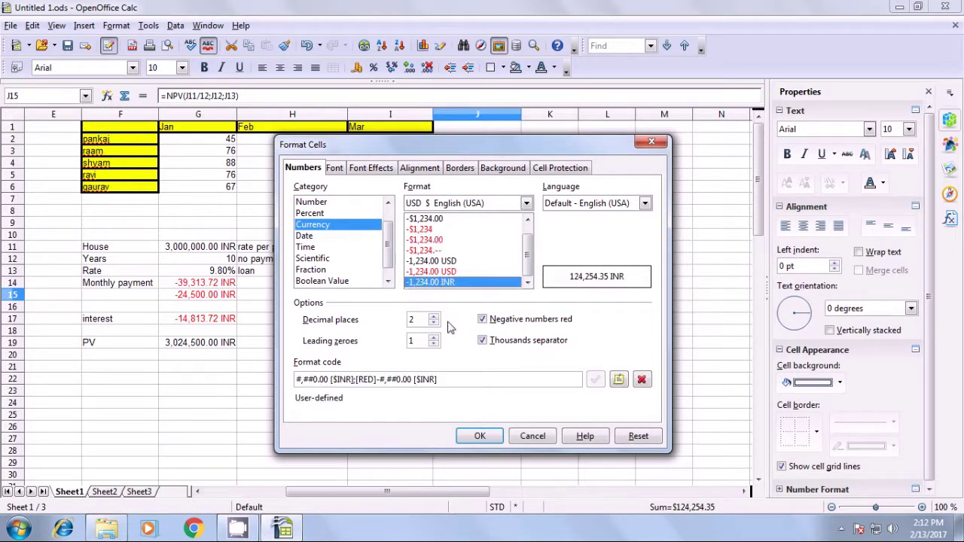
click(479, 436)
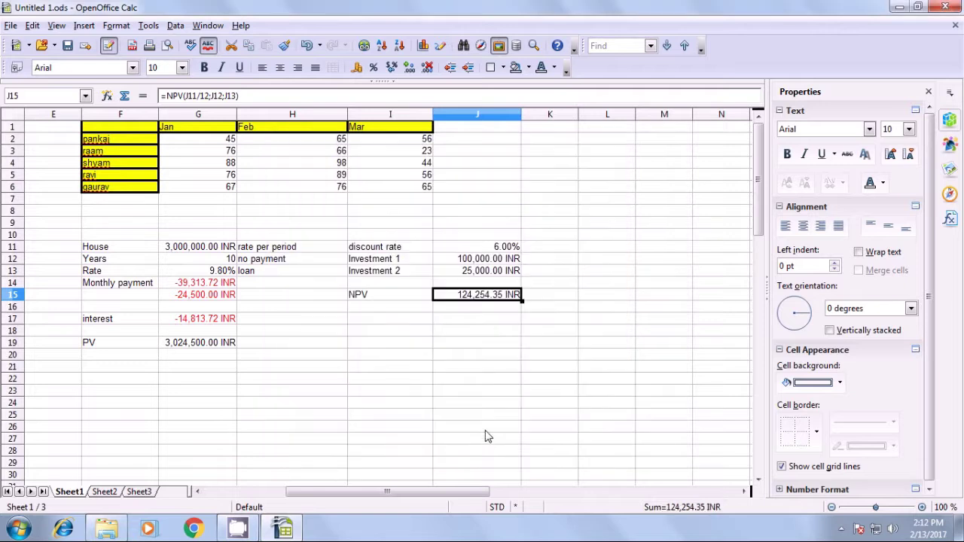
click(465, 321)
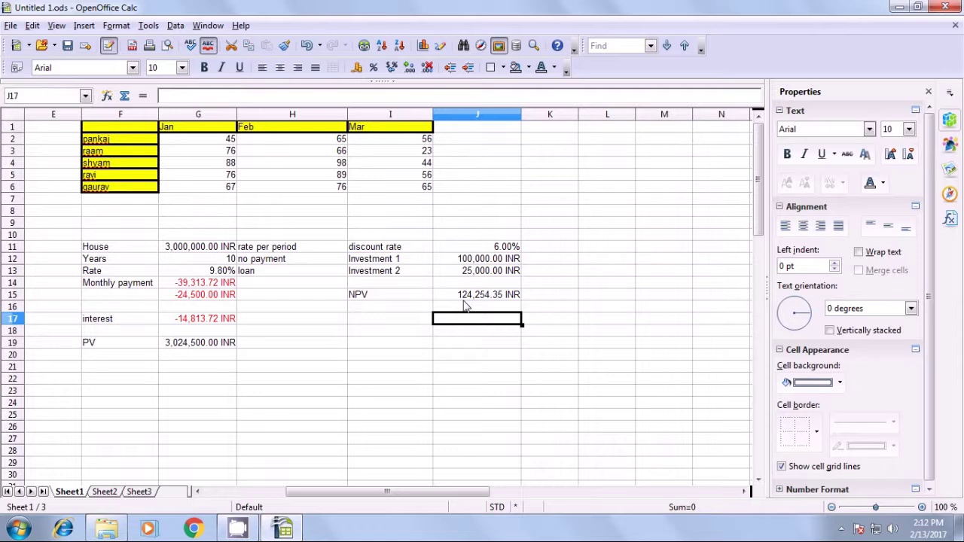
Step: Add the label Rate in cell F22 below the PV entry
click(465, 299)
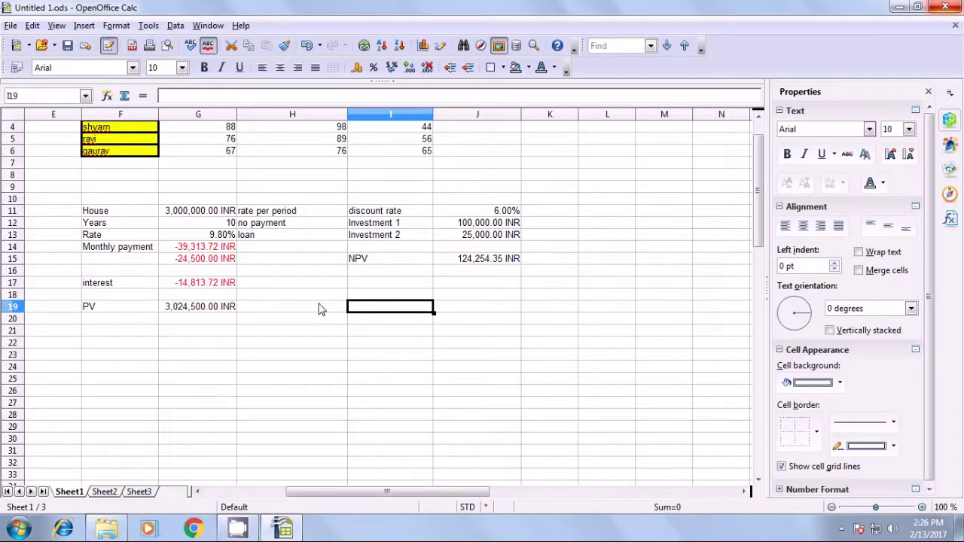
text(%)
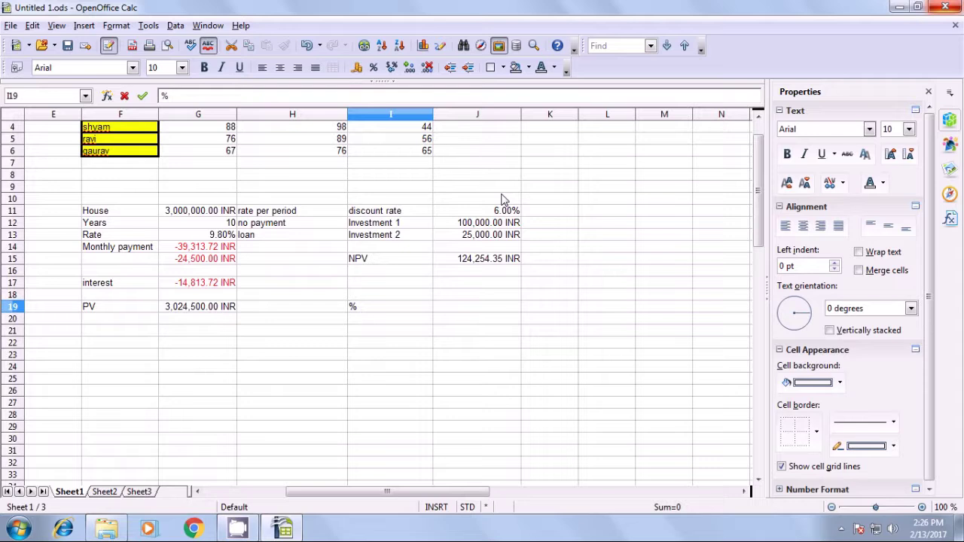
key(BackSpace)
click(89, 344)
text(Rate)
double_click(89, 345)
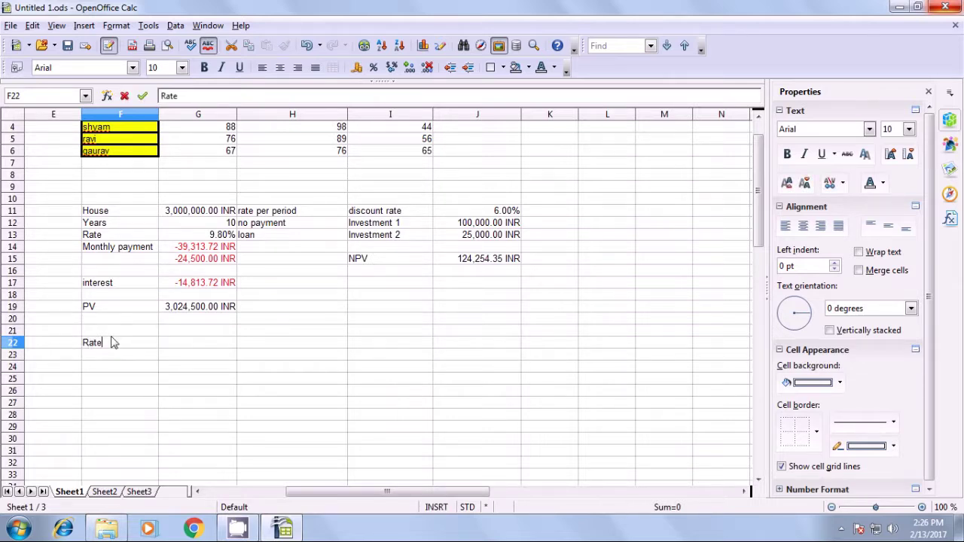
key(Tab)
Step: Begin a RATE formula in cell G22 with the number of monthly periods G12*12 as its first argument
text(=rate?)
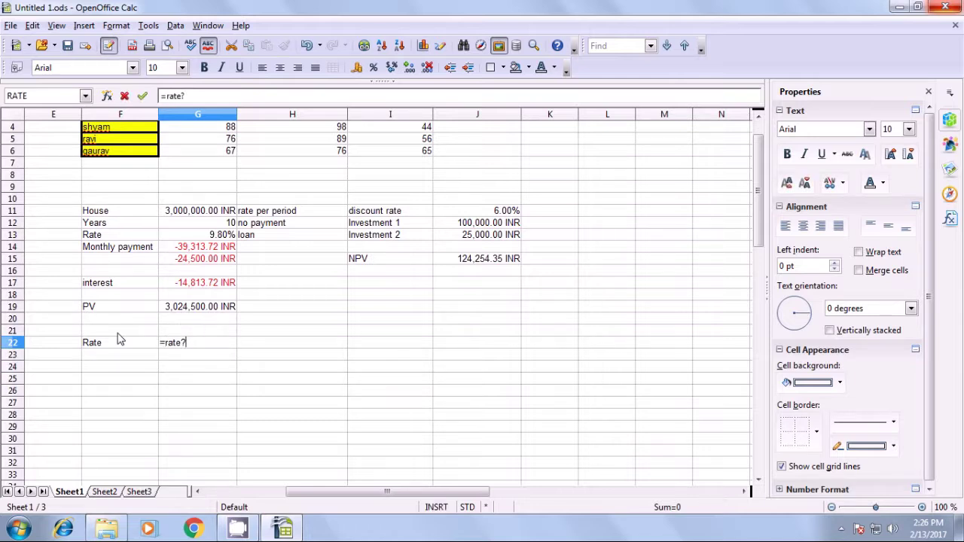
key(BackSpace)
text(()
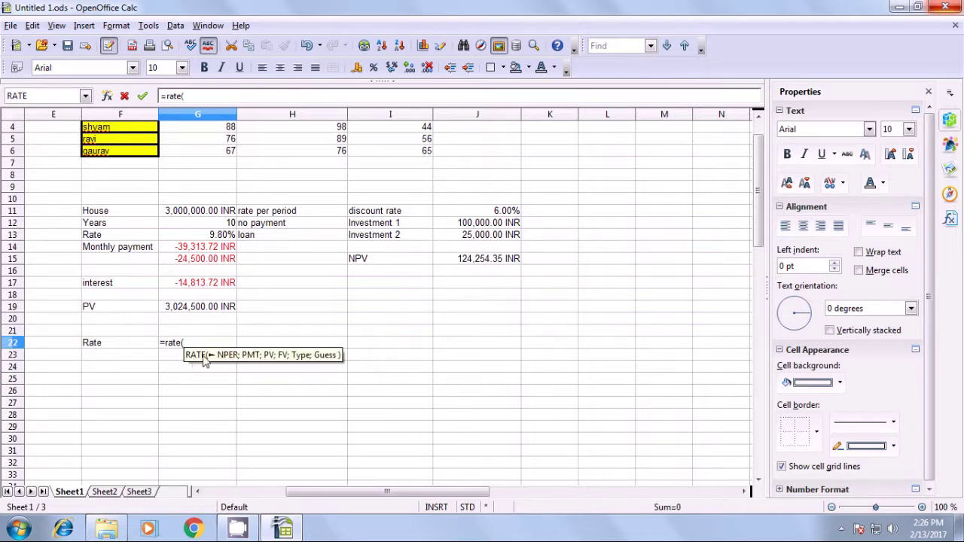
click(212, 225)
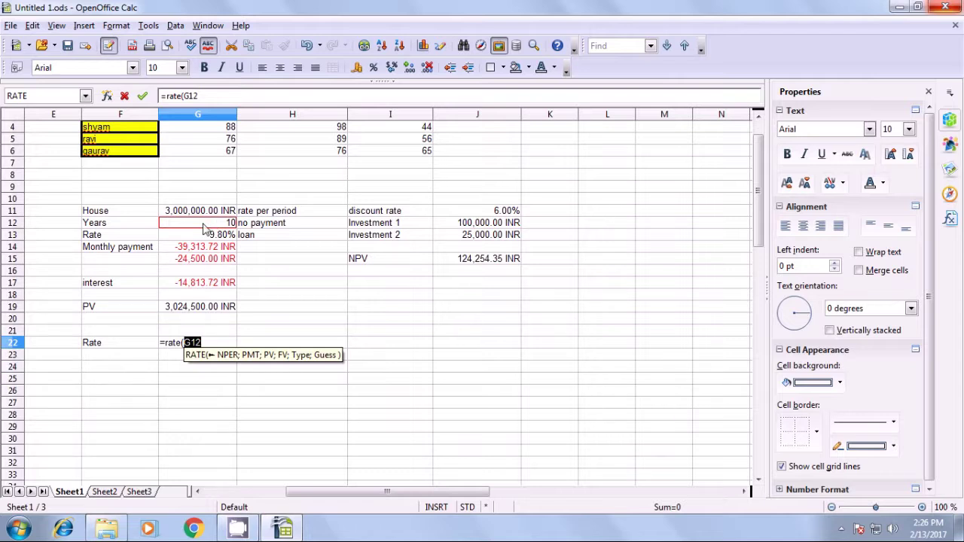
text(*)
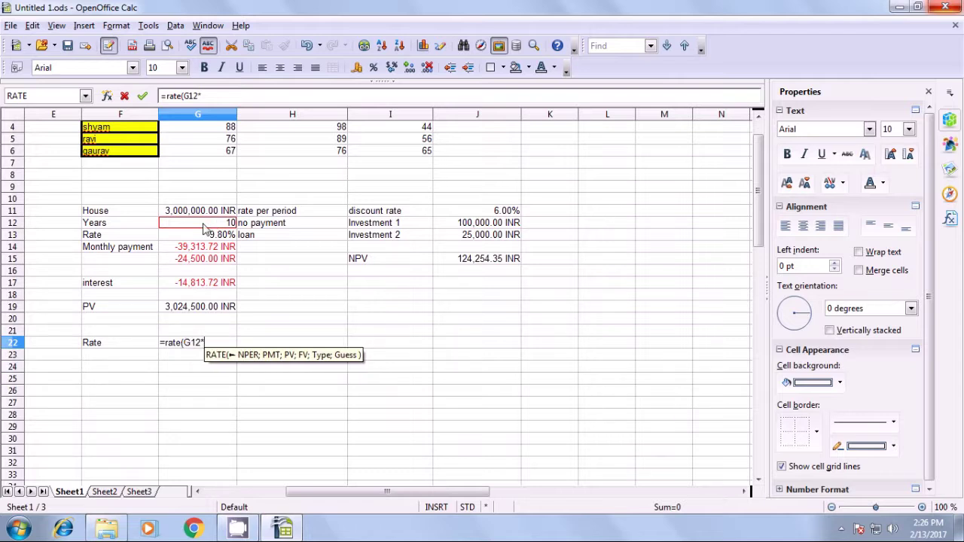
text(12)
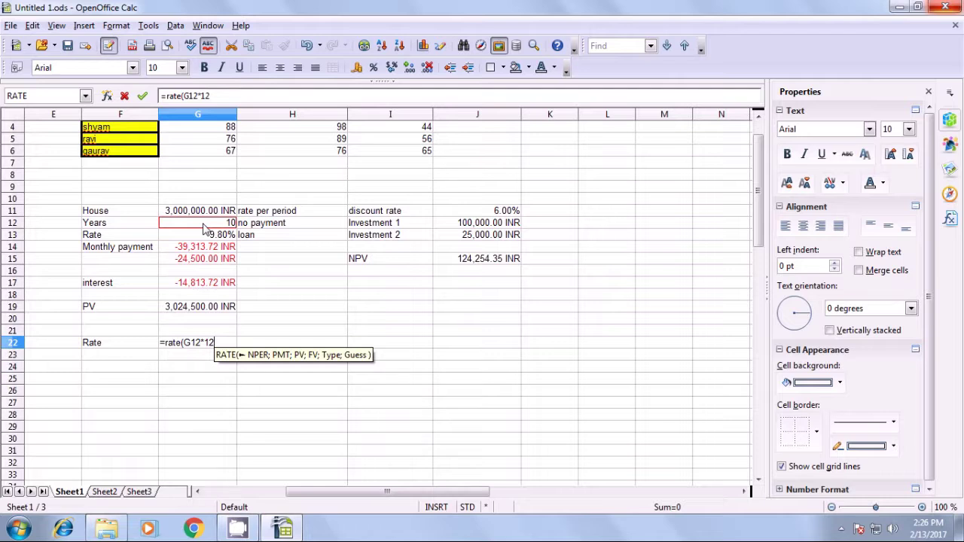
text(;)
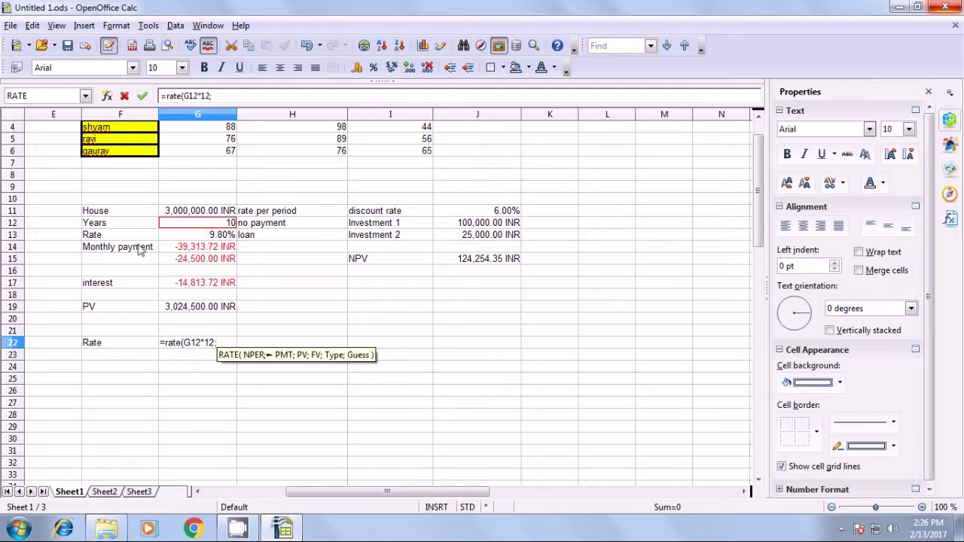
Step: Complete the RATE formula in G22 with payment G14, present value G19, future value 1 and type 0
click(206, 249)
text(;)
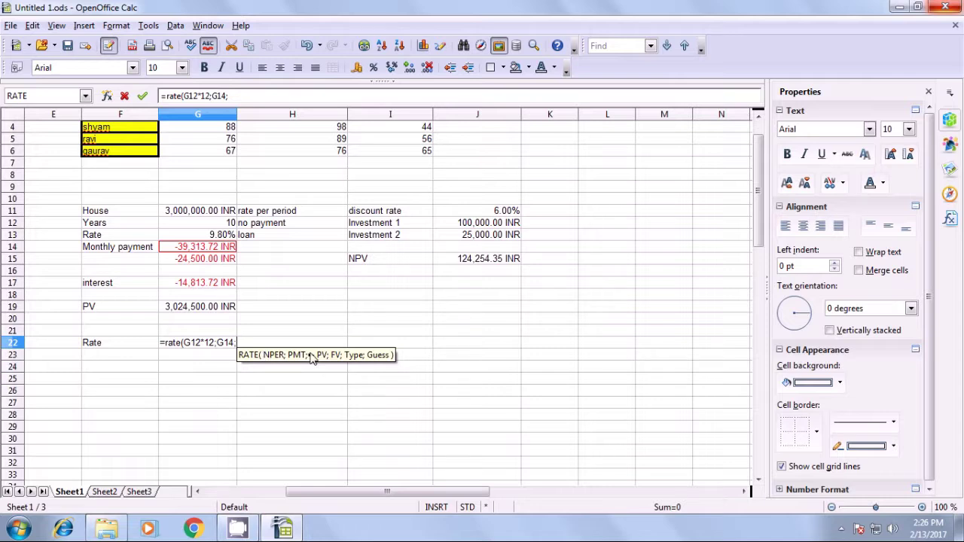
click(212, 308)
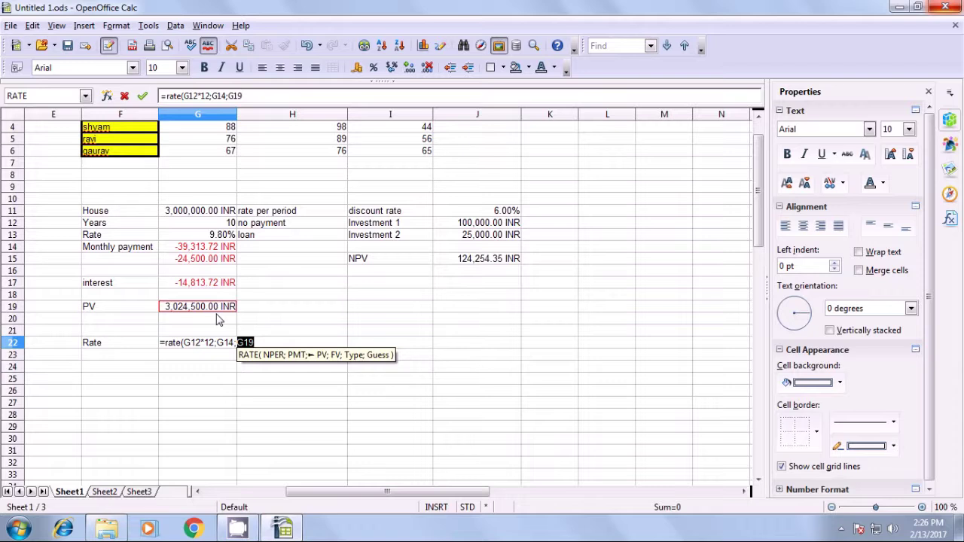
text(;)
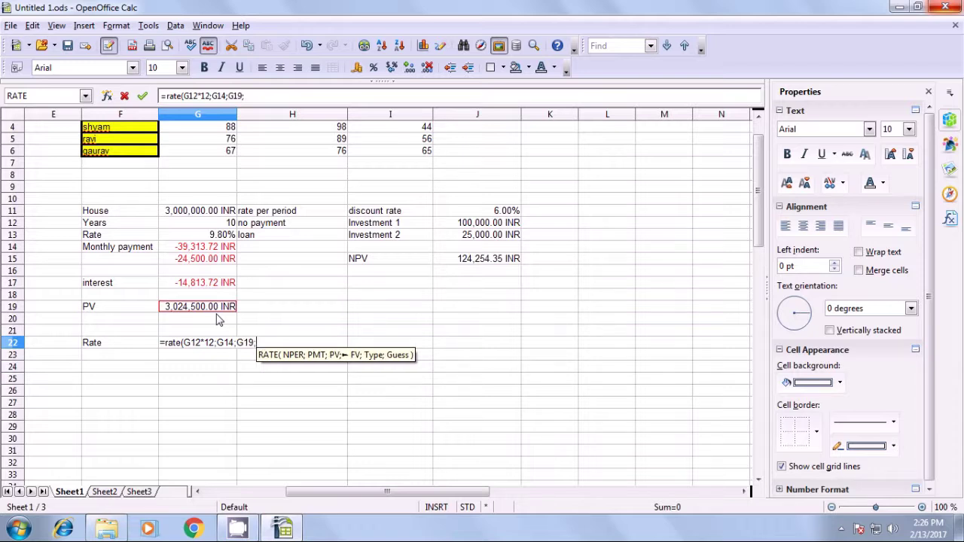
text(1)
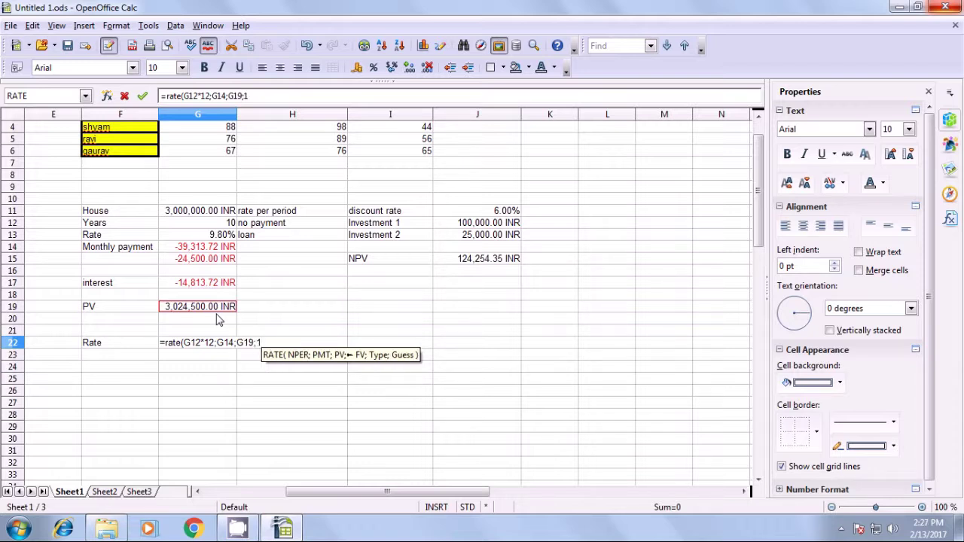
text(;)
text(0)
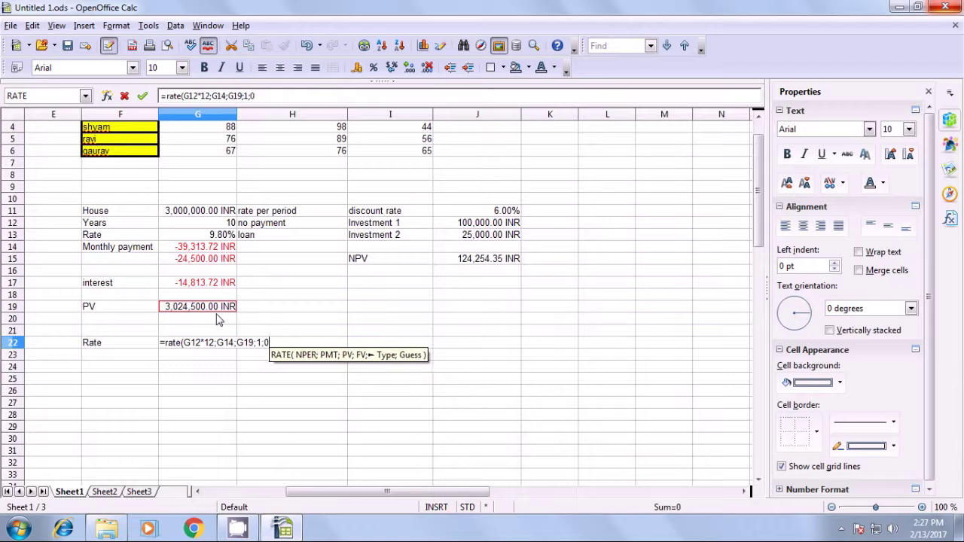
text())
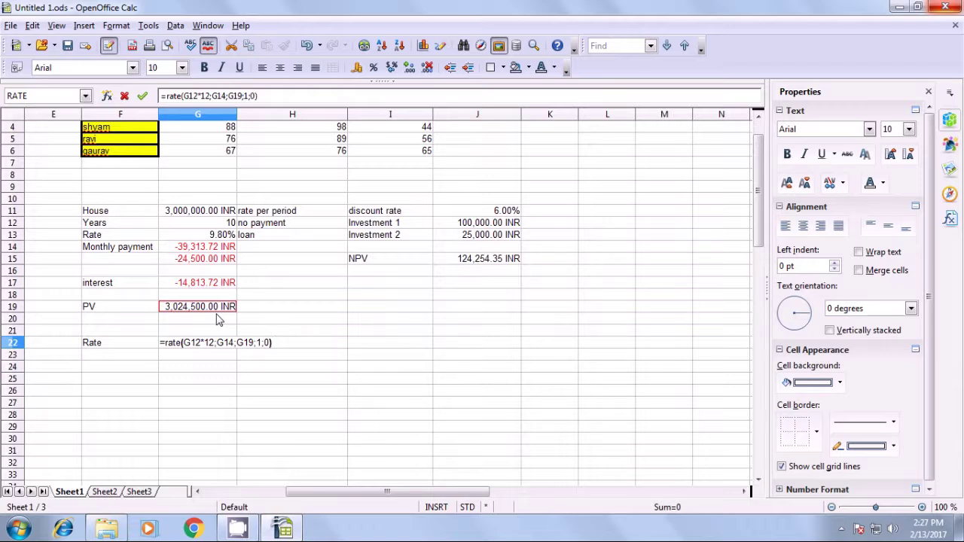
key(Return)
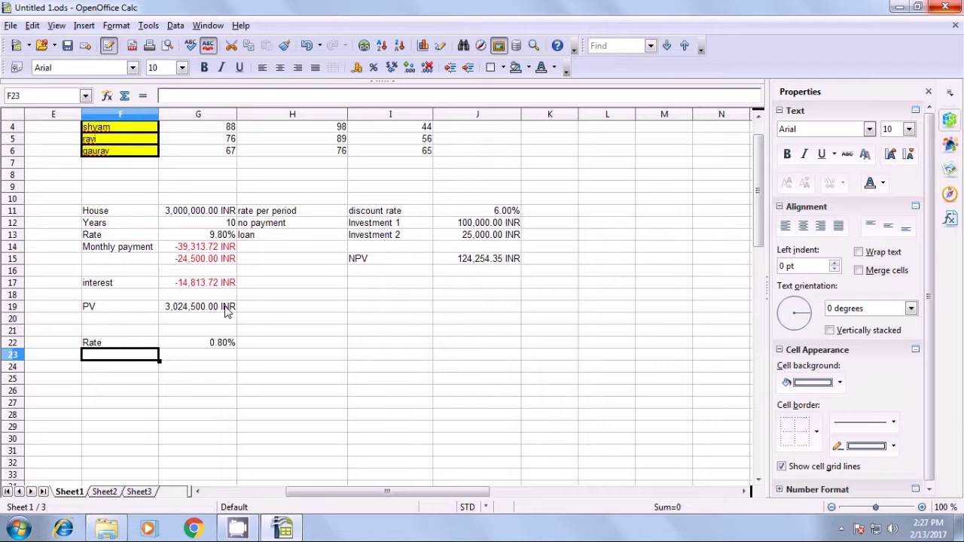
Step: Edit the RATE formula in G22 so its present value argument is G19*100
click(197, 345)
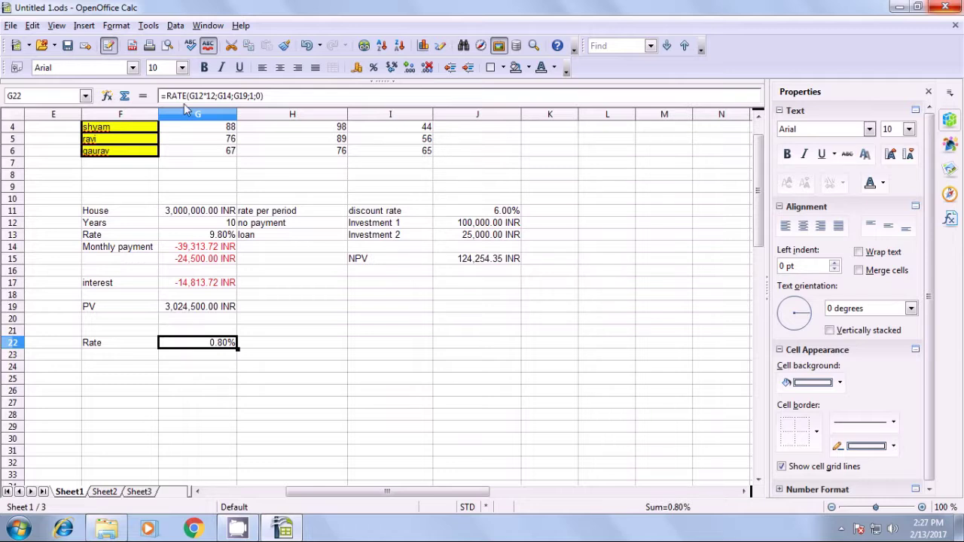
click(239, 98)
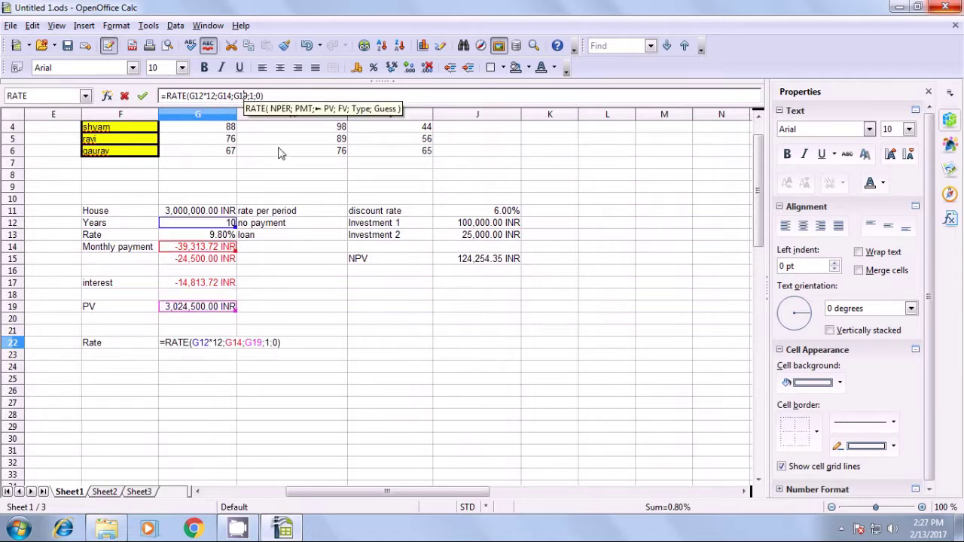
key(Right)
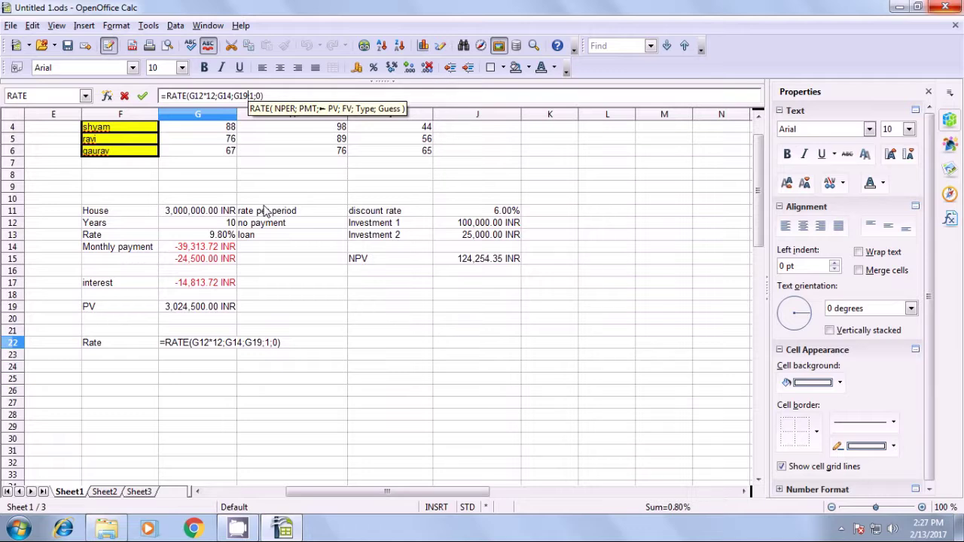
text(*100)
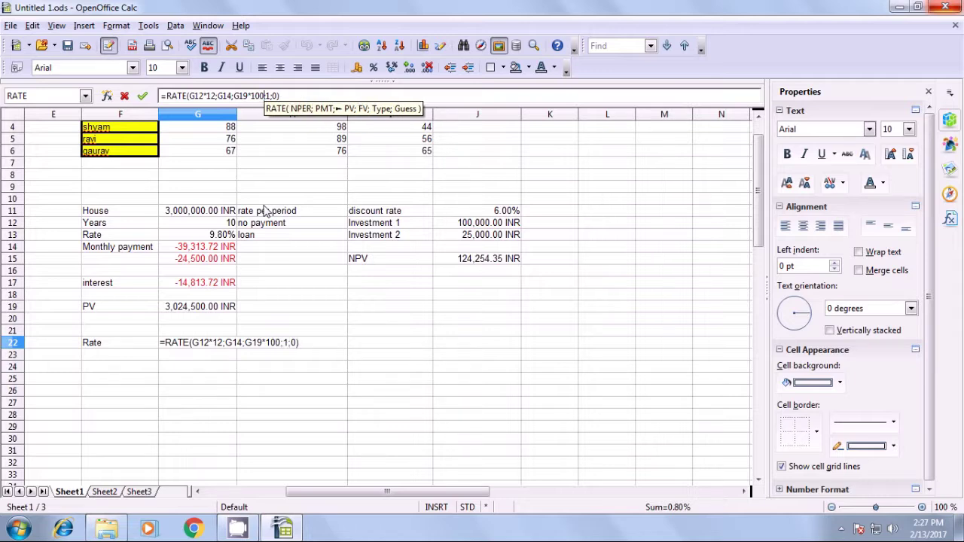
key(Return)
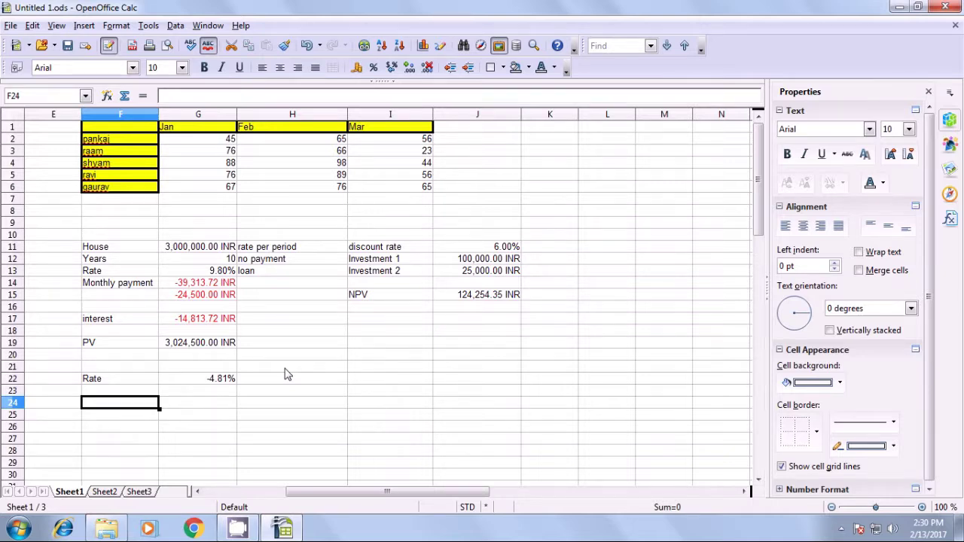
Step: Add the label "no of rows" in cell F24
text(=)
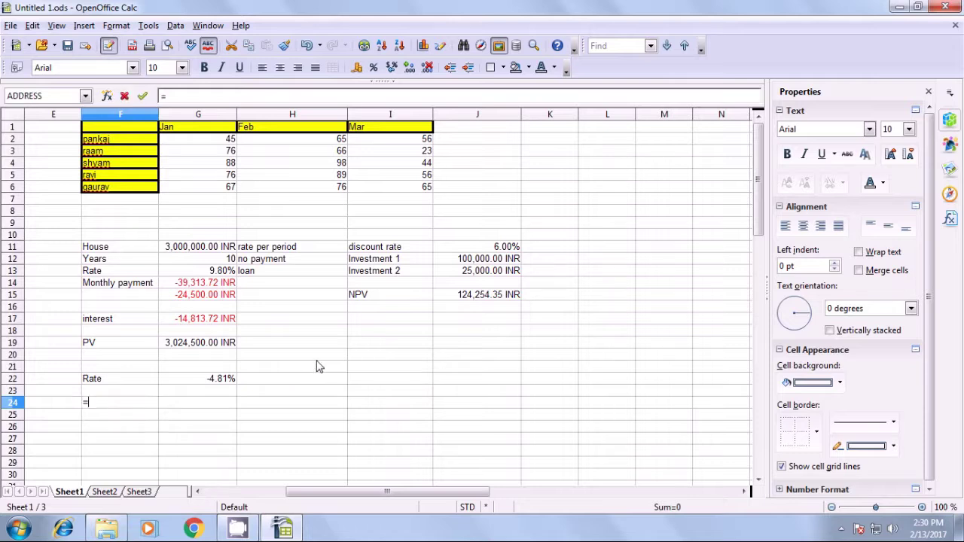
key(BackSpace)
text(n)
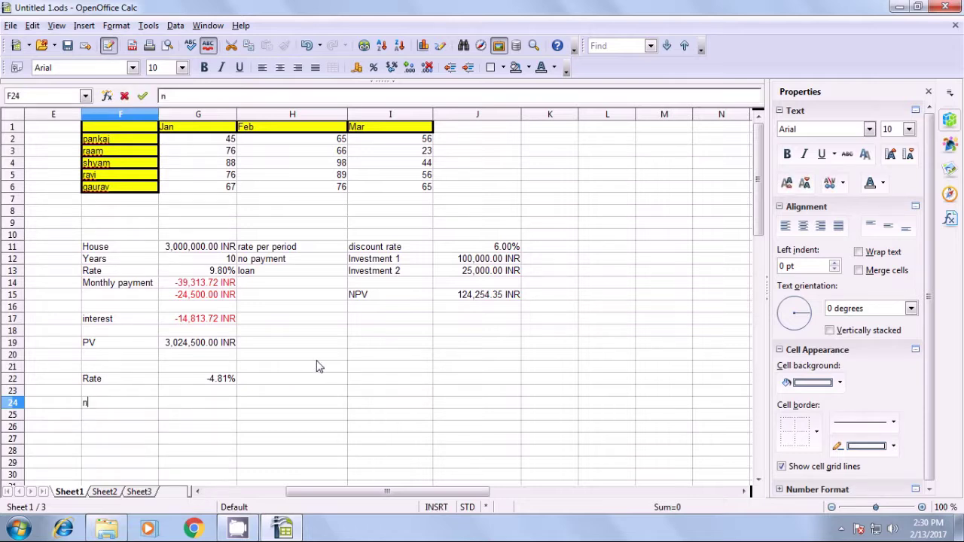
text(o of)
text(raw)
key(BackSpace)
key(BackSpace)
text(ows)
key(Tab)
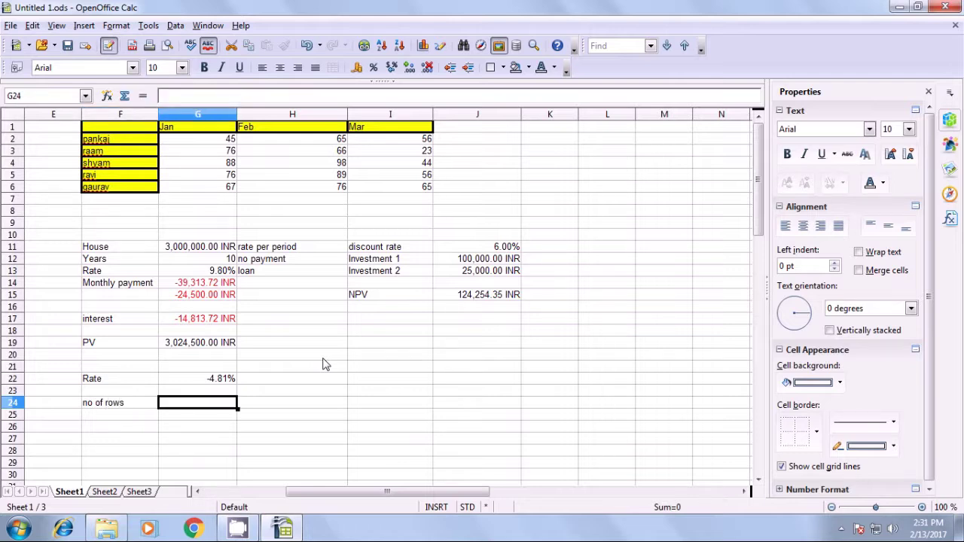
Step: Enter a ROW formula in cell G24 that references cell F24
text(=)
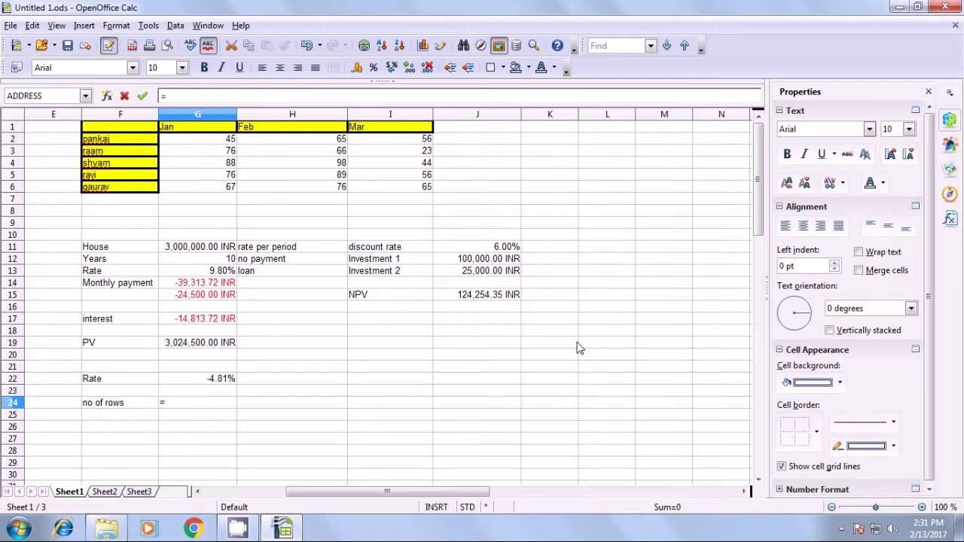
text(row)
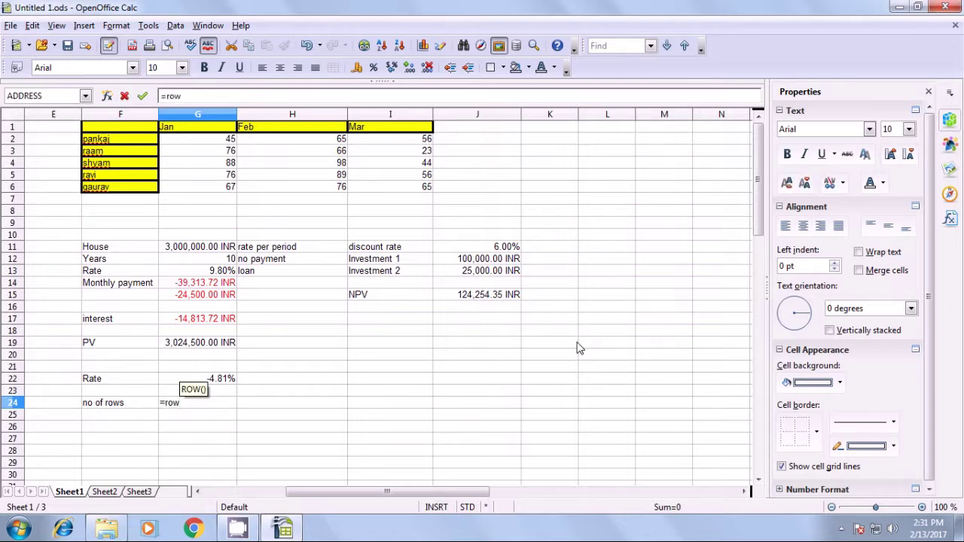
text(()
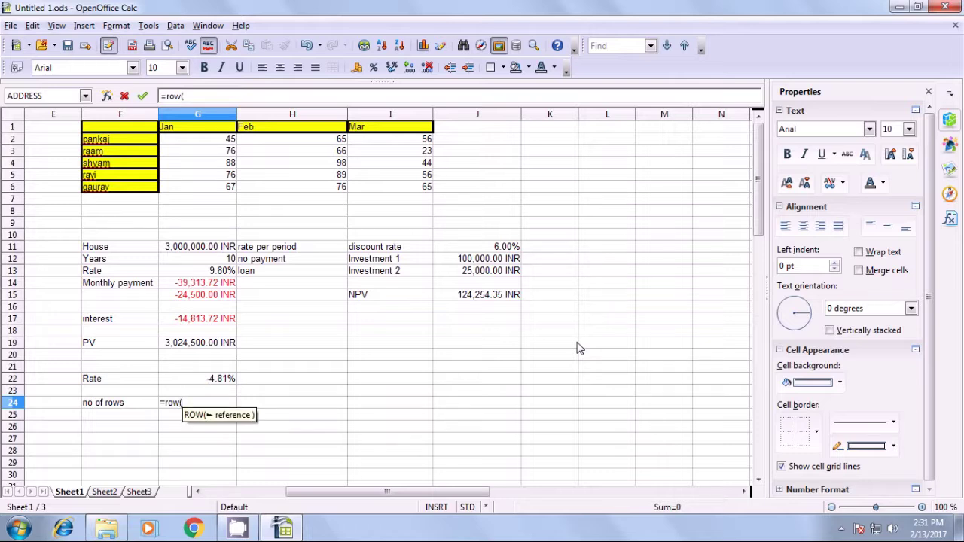
click(108, 407)
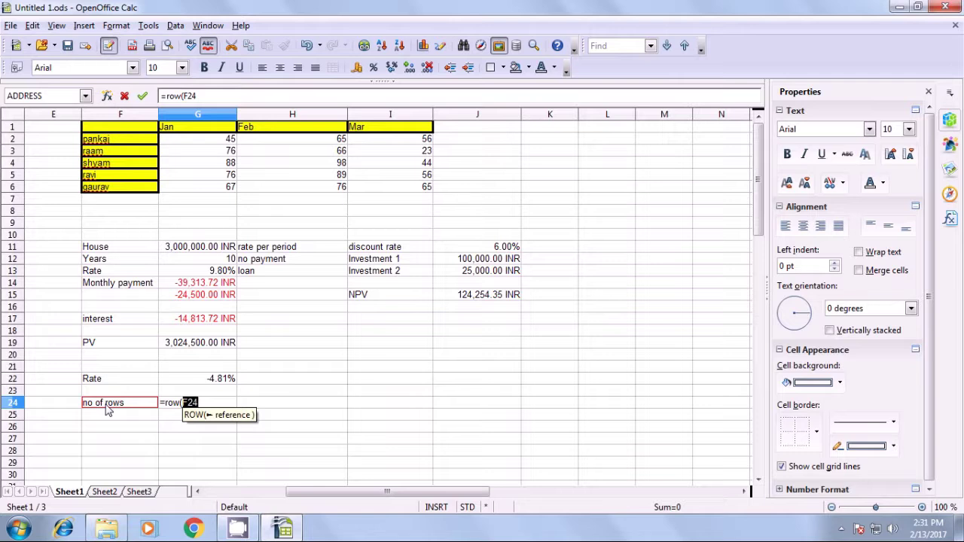
text())
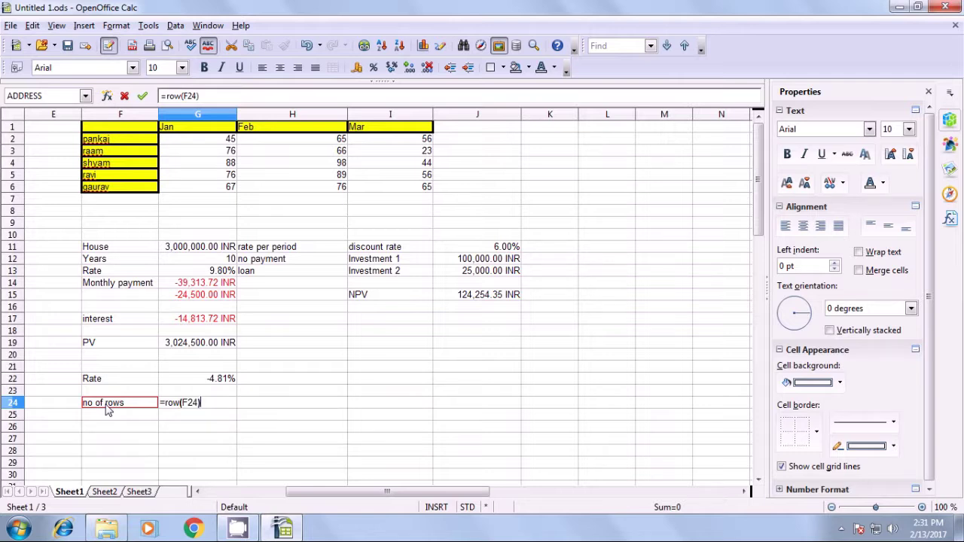
key(Return)
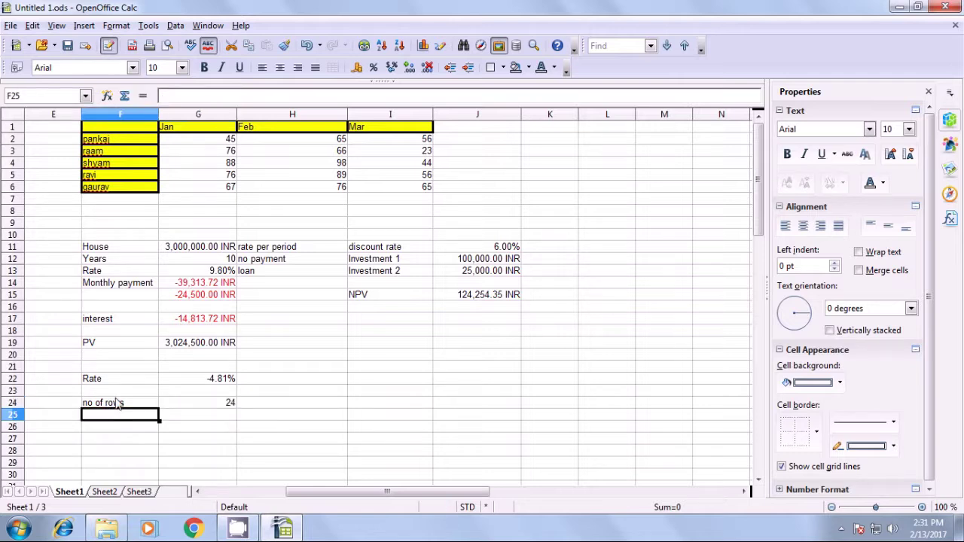
click(194, 404)
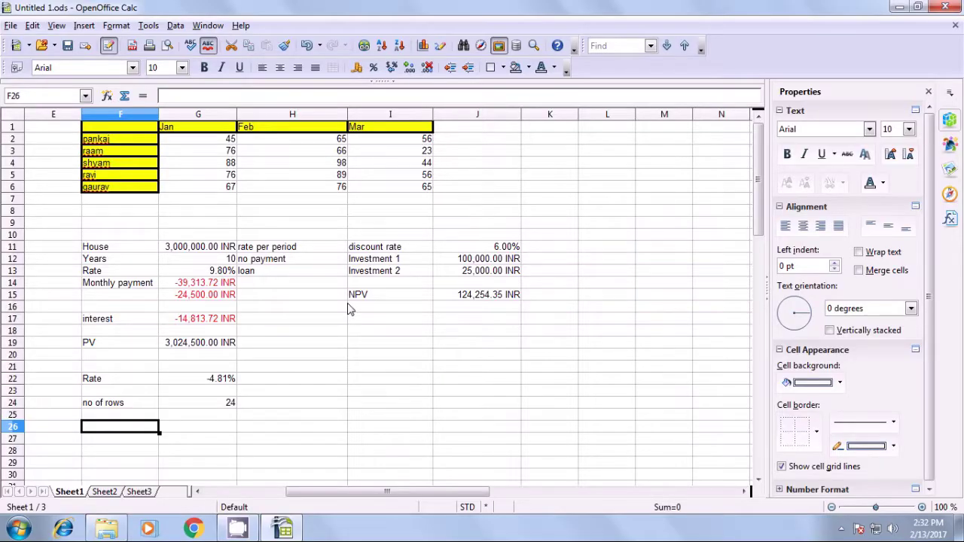
Step: Add the label "no of colums" in cell F26 and correct the misspelled word to the suggested spelling "columns"
text(no of colums)
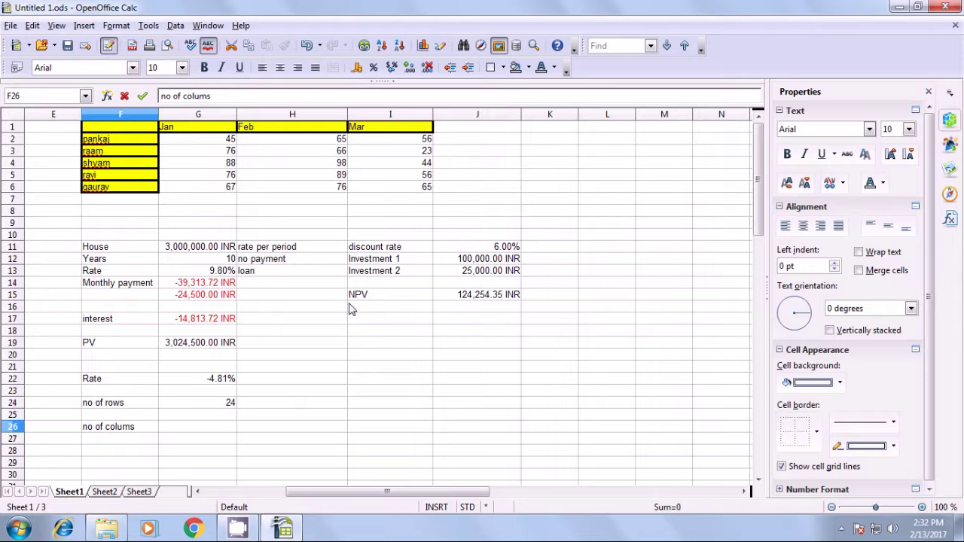
key(Tab)
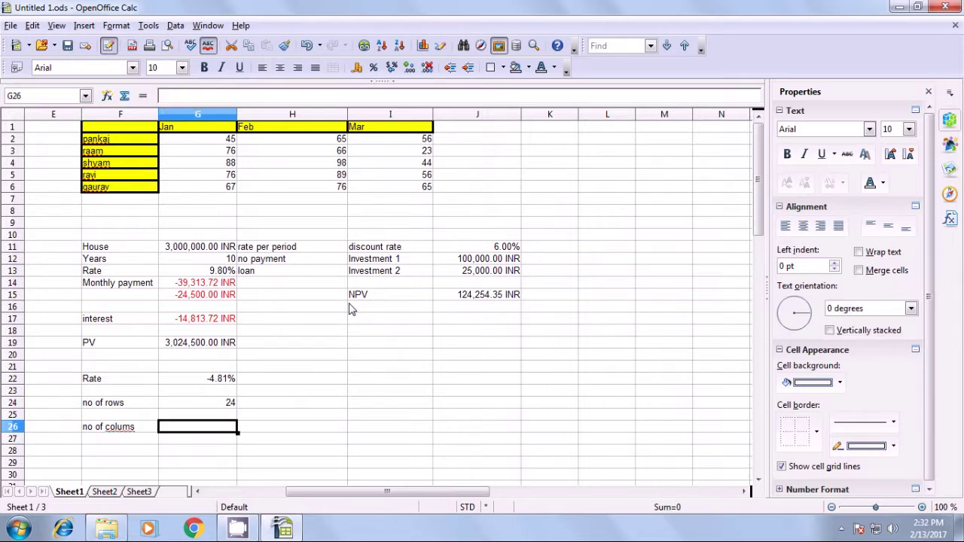
click(128, 429)
double_click(128, 430)
right_click(128, 429)
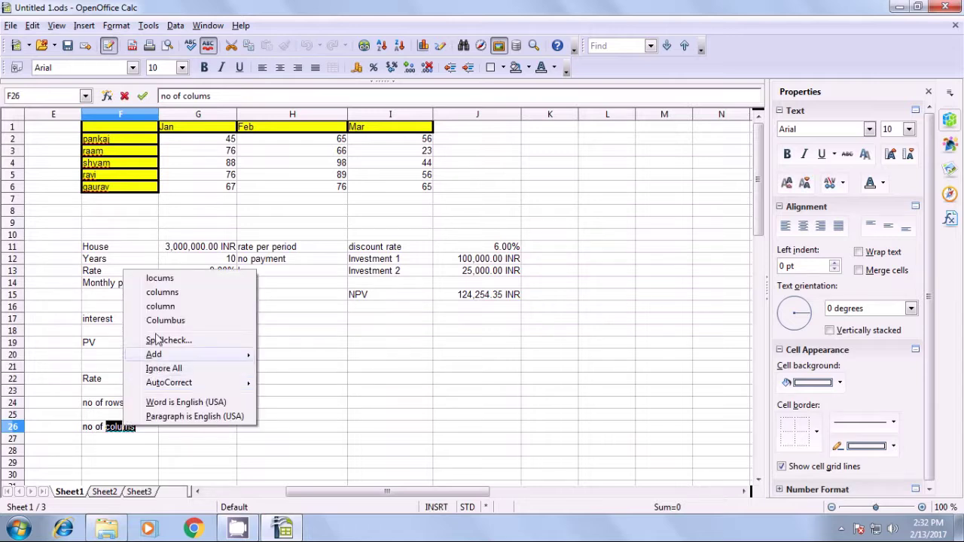
click(162, 293)
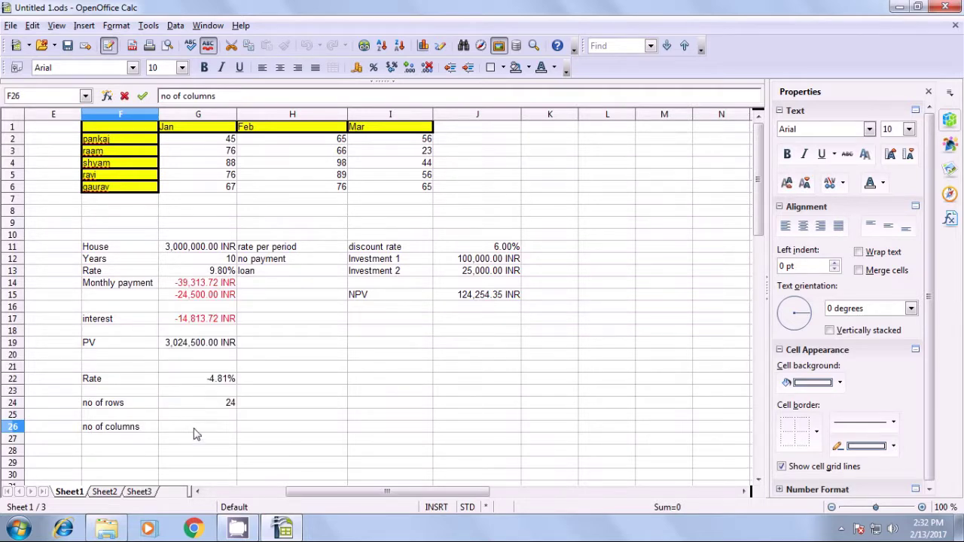
Step: Enter a COLUMN formula in cell G26 that references cell F26
click(199, 433)
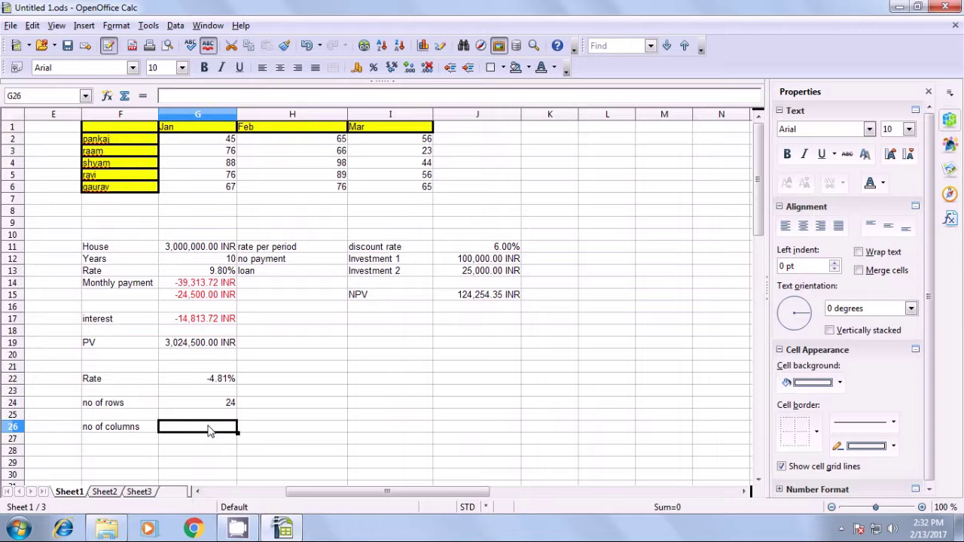
text(=col)
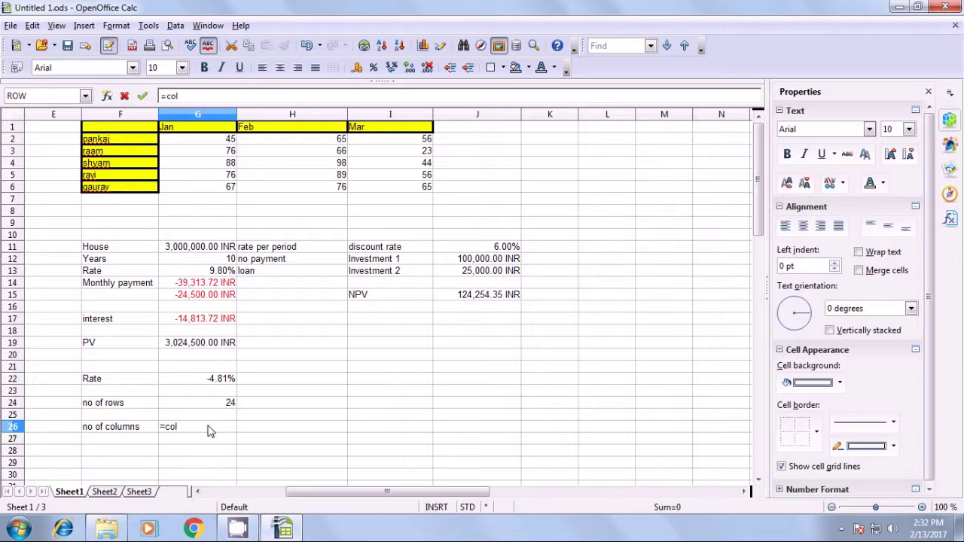
text(umn()
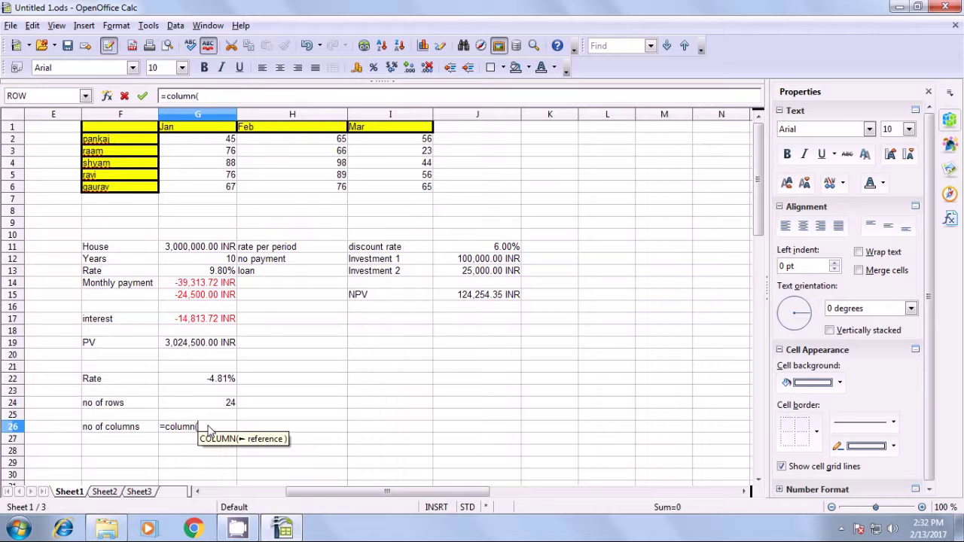
click(134, 427)
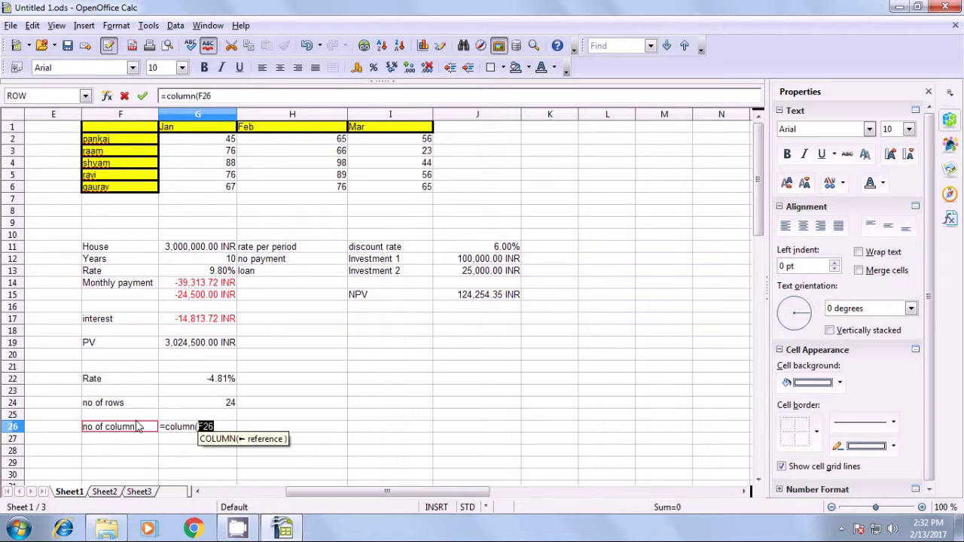
text())
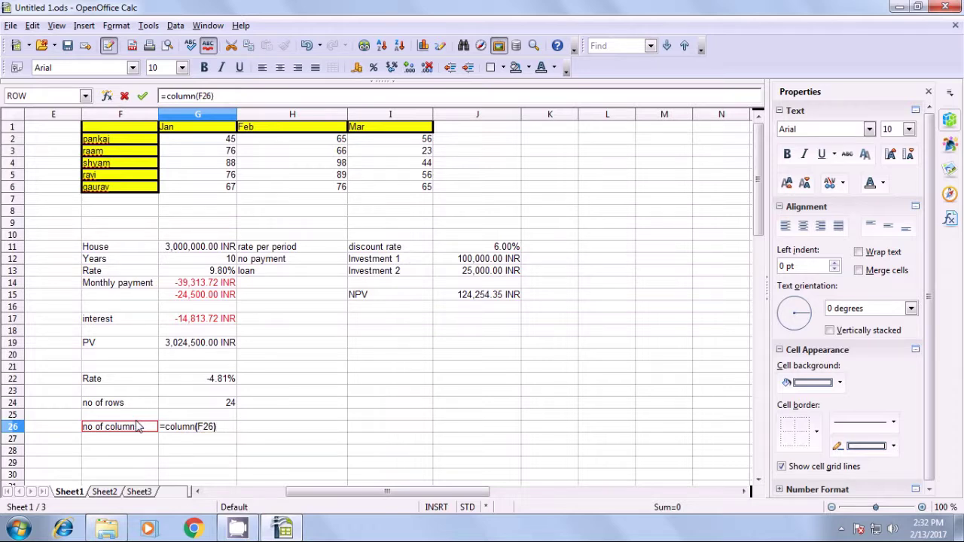
key(Return)
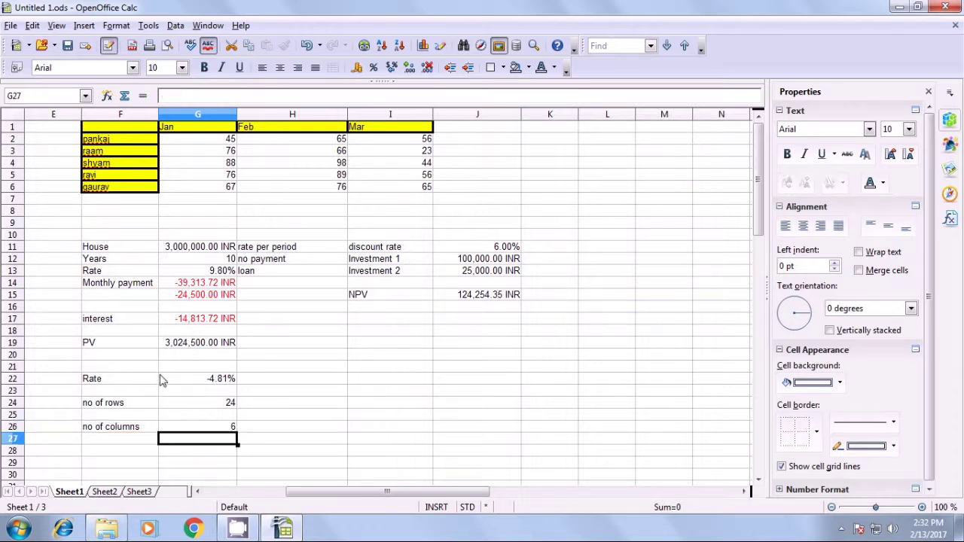
click(211, 430)
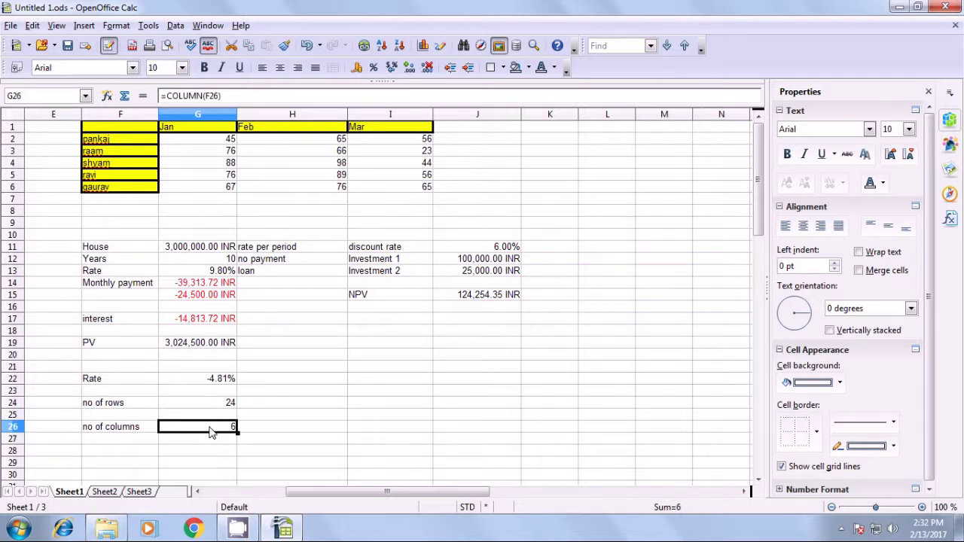
click(293, 416)
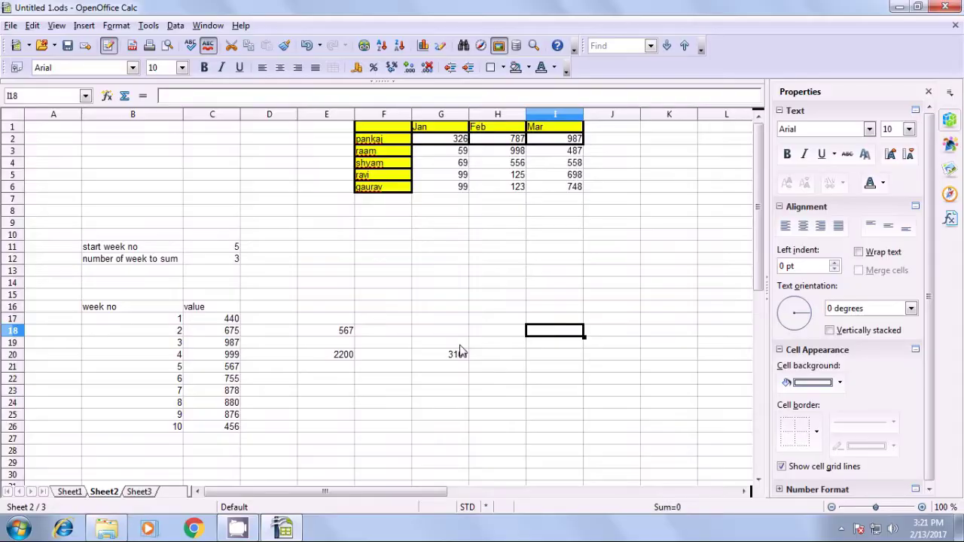
text(=)
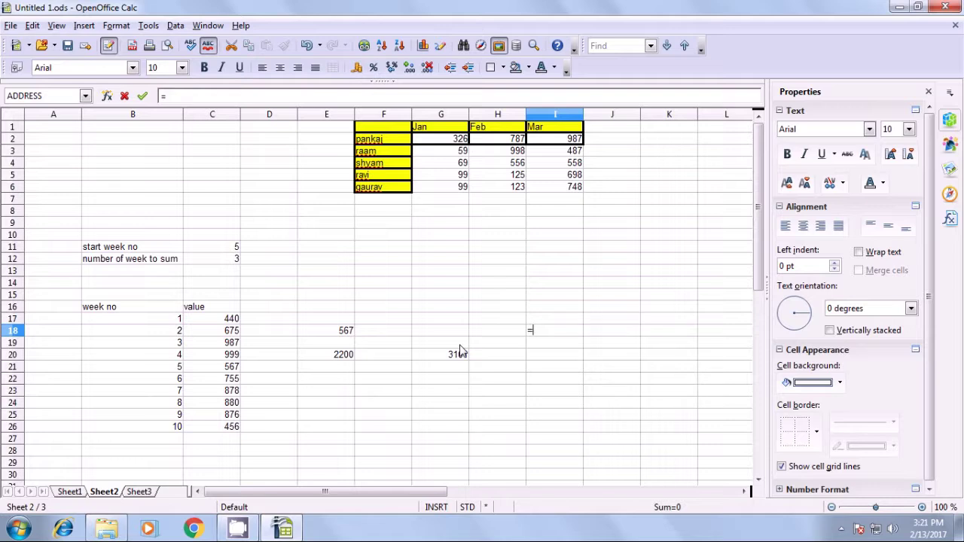
key(BackSpace)
click(445, 320)
Step: Start an ADDRESS formula in cell I18 of Sheet2 with ROW(E18) as its row argument
click(530, 331)
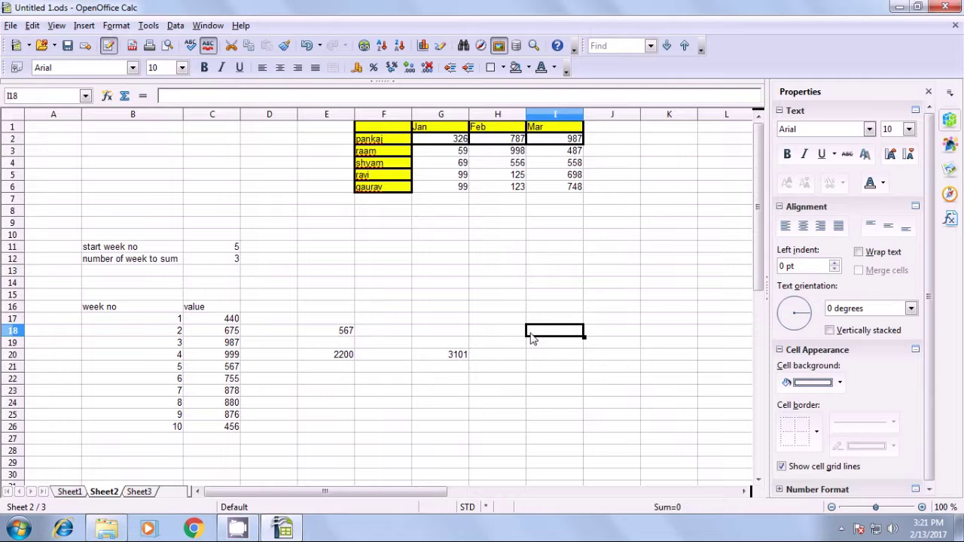
text(=)
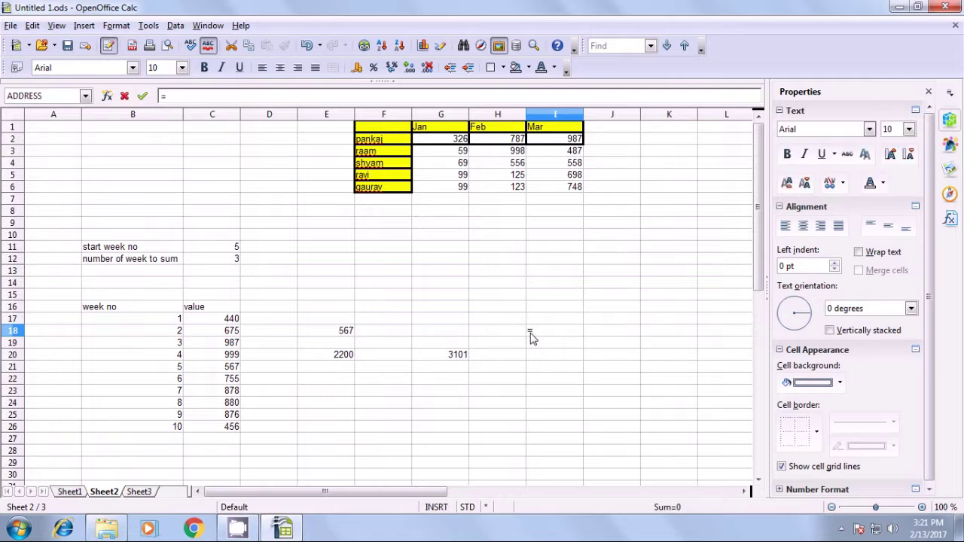
text(add)
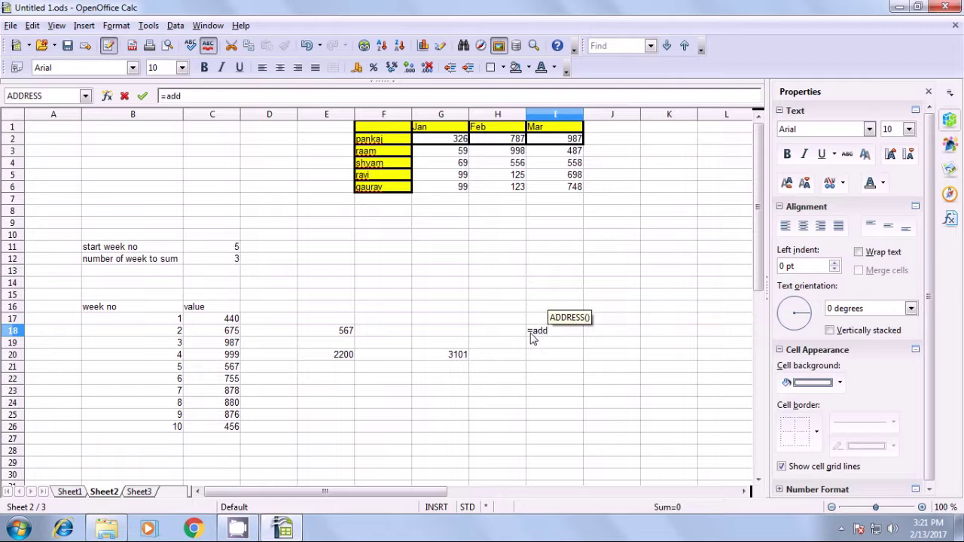
text(ree)
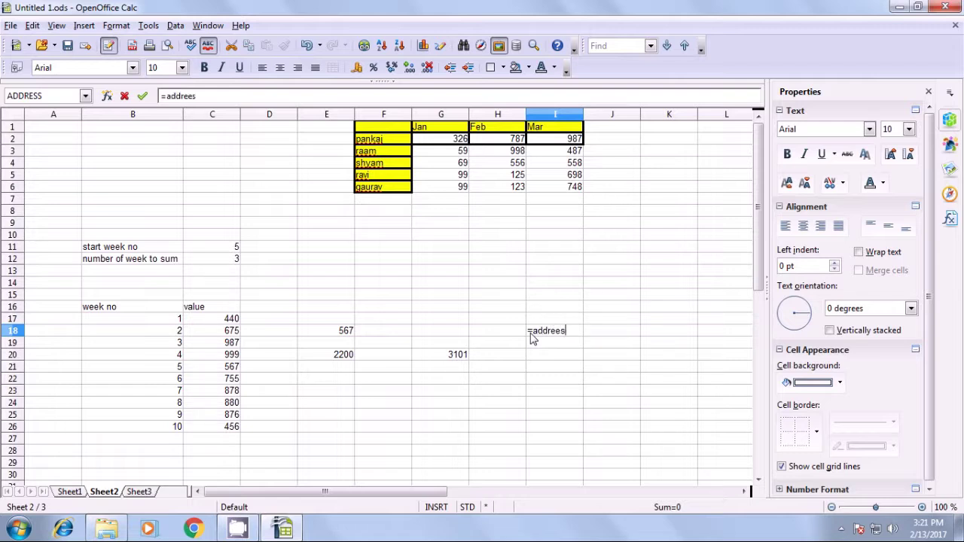
key(BackSpace)
text(ss)
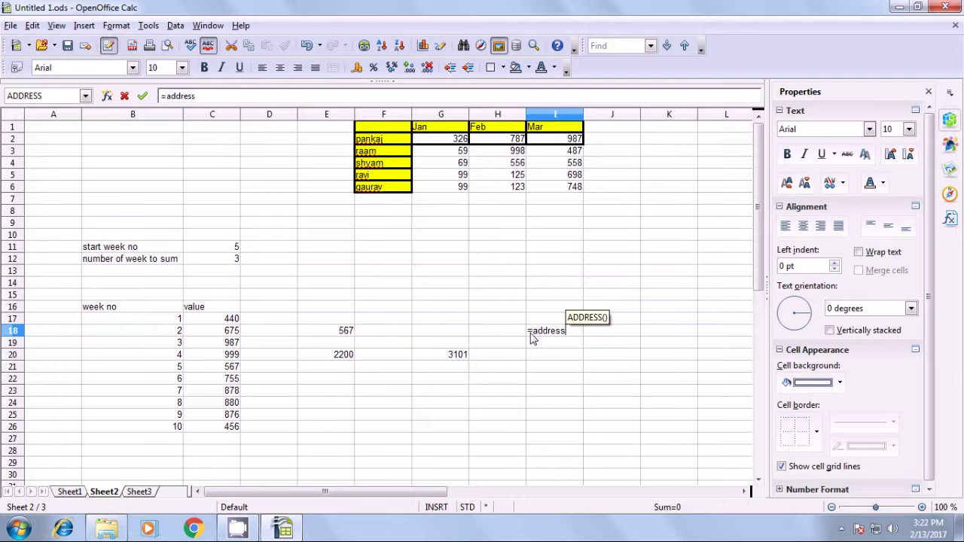
text(()
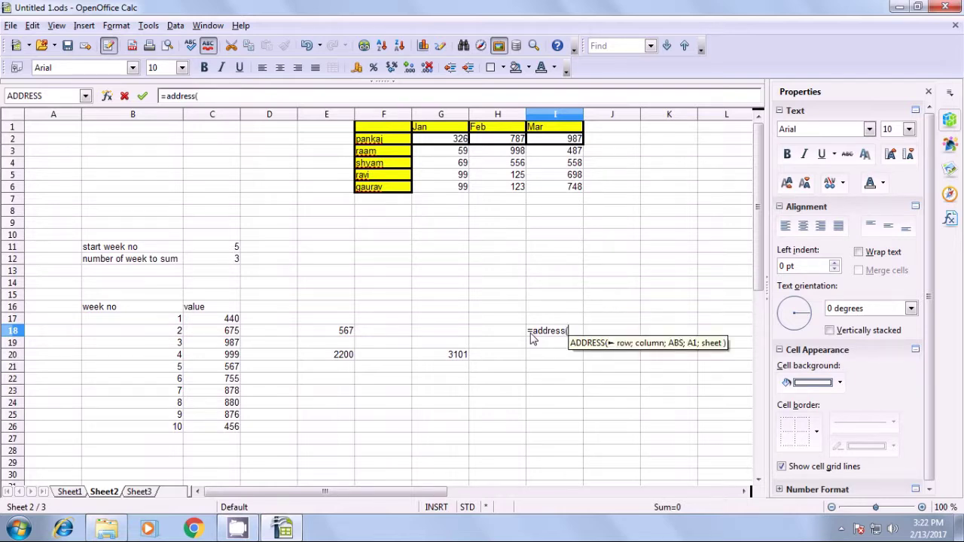
text(row)
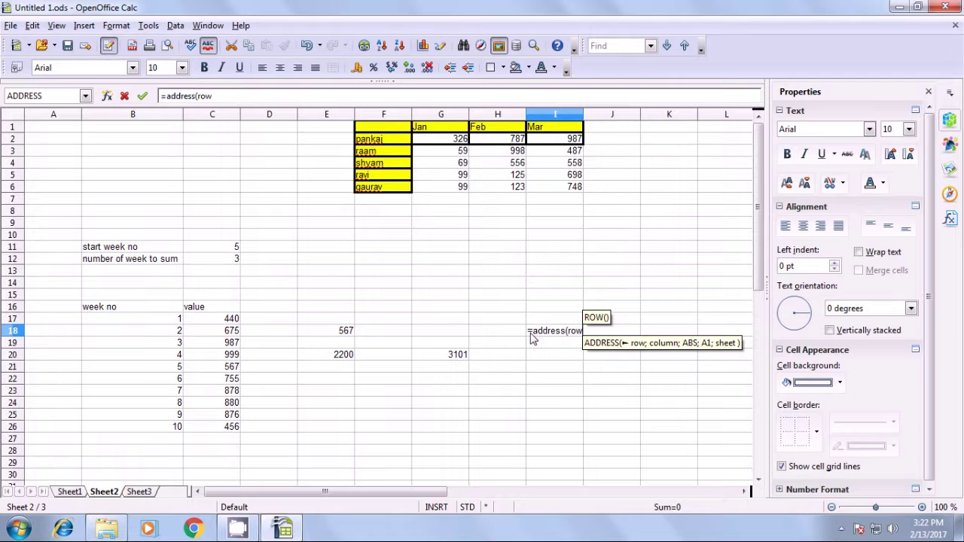
text(()
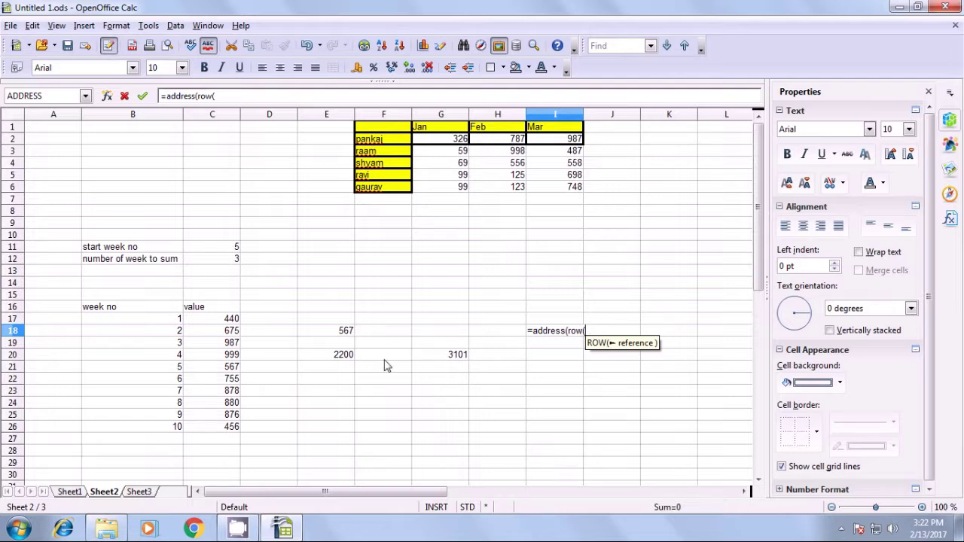
click(330, 331)
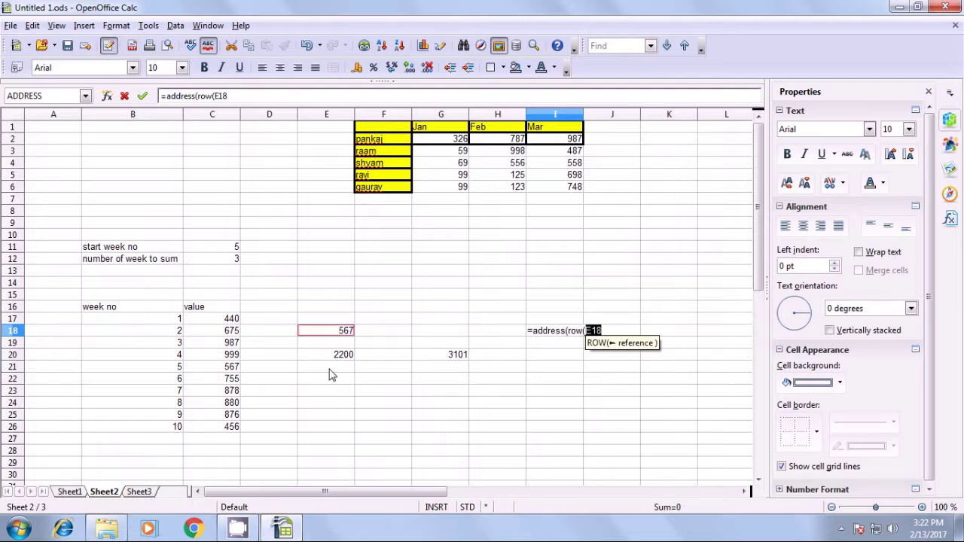
text())
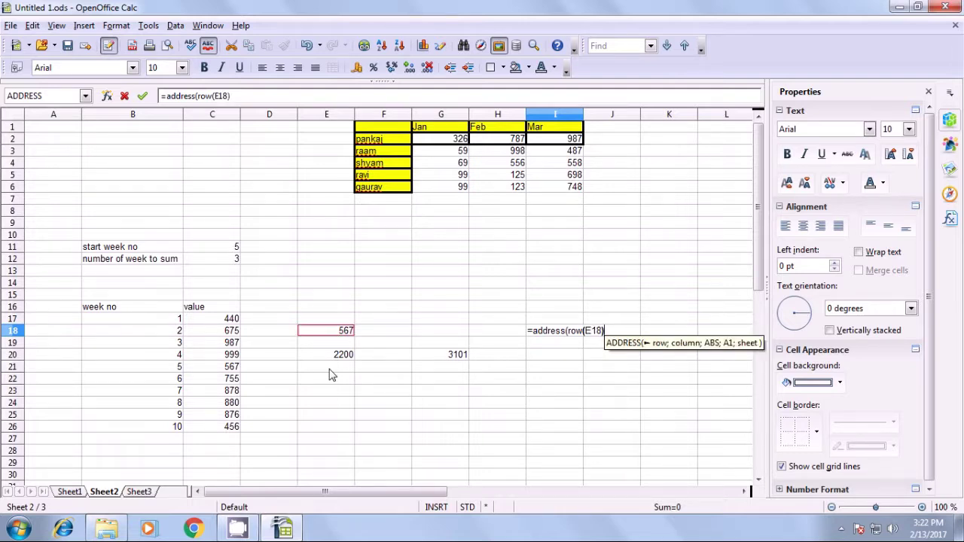
Step: Complete the ADDRESS formula in I18 with COLUMN(E18) as the column argument and 4 as the ABS argument
text(;)
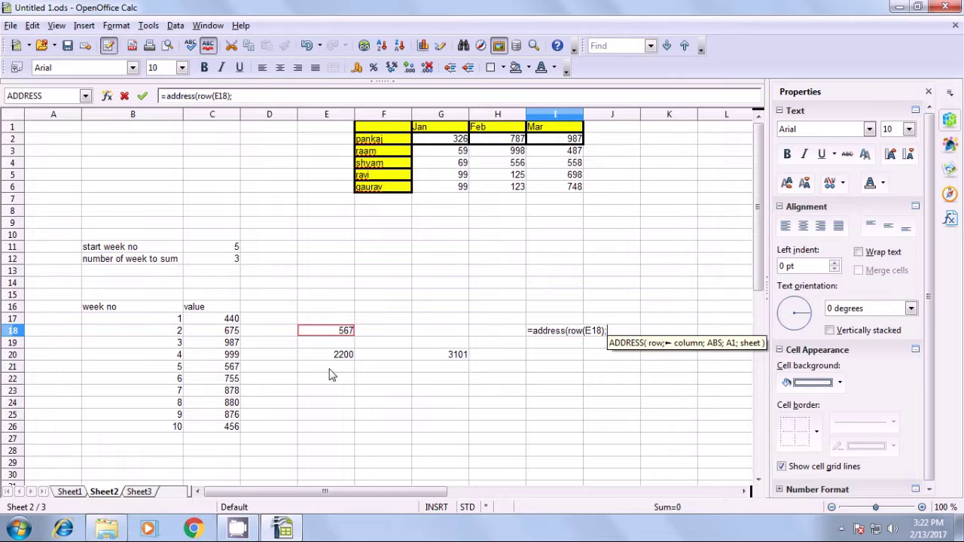
text(colu)
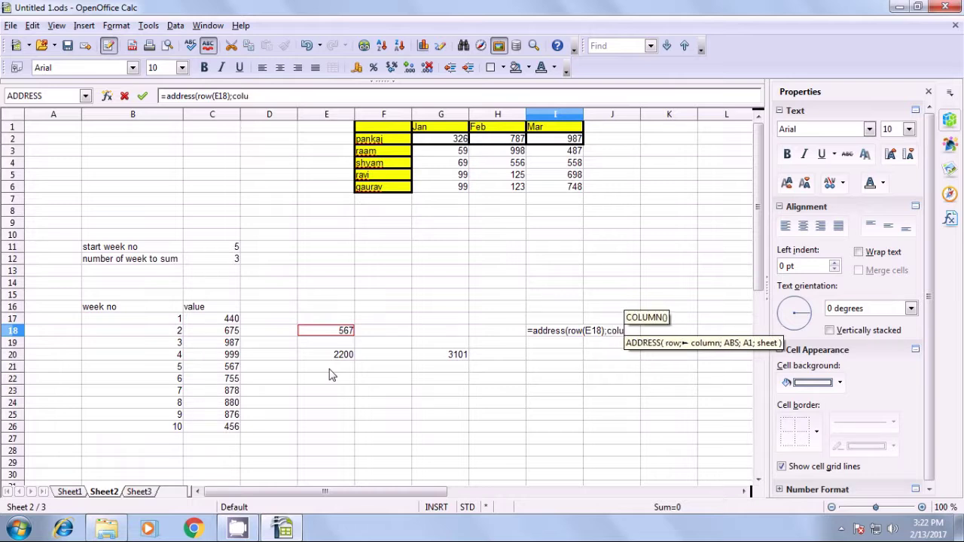
text(mn()
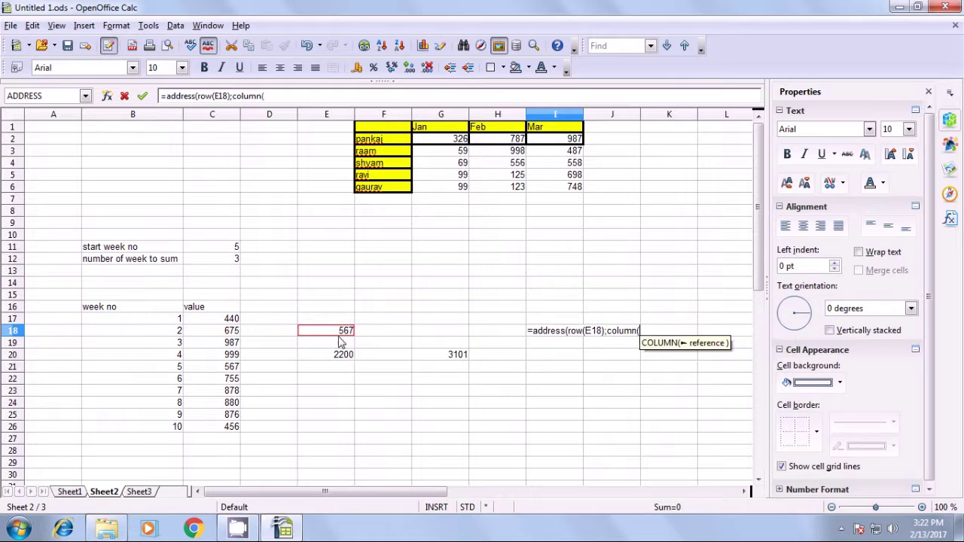
click(336, 336)
text())
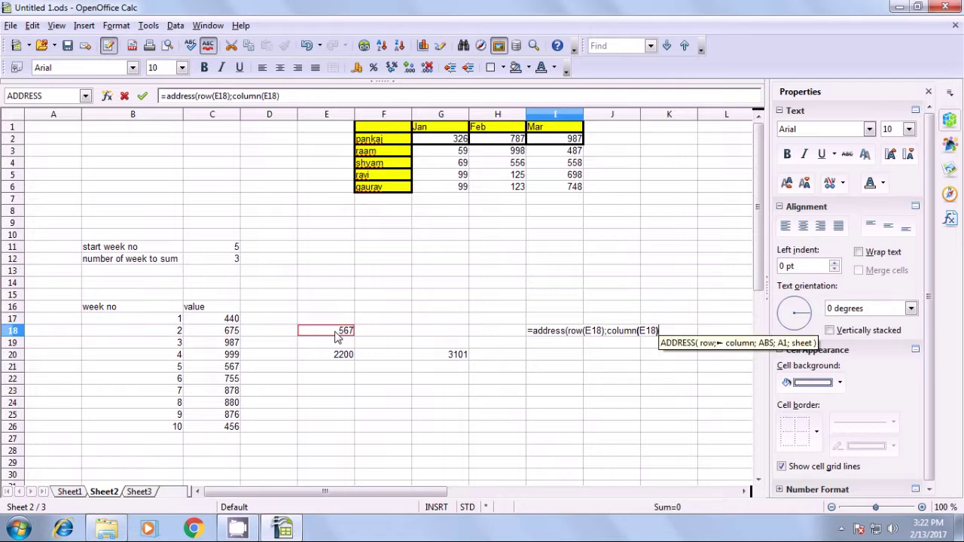
text(;)
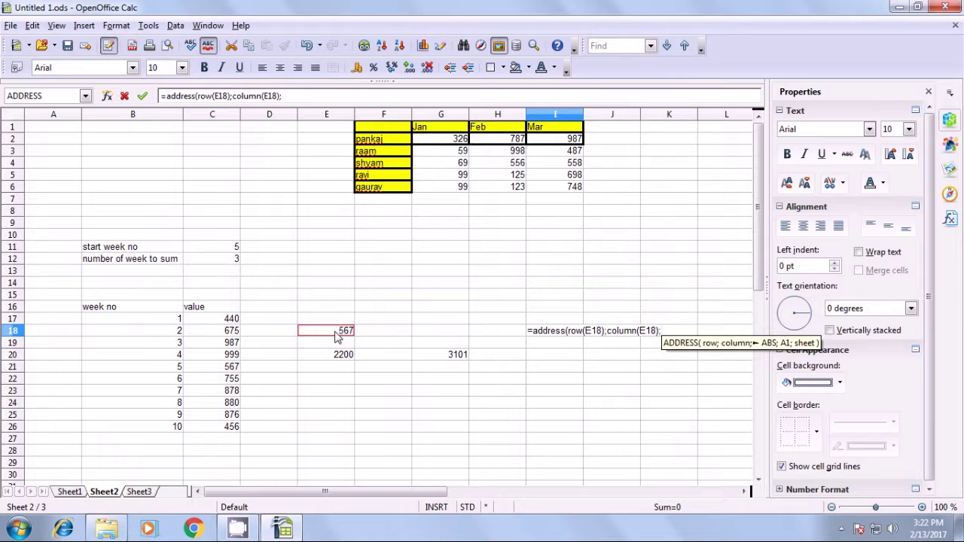
text(4)
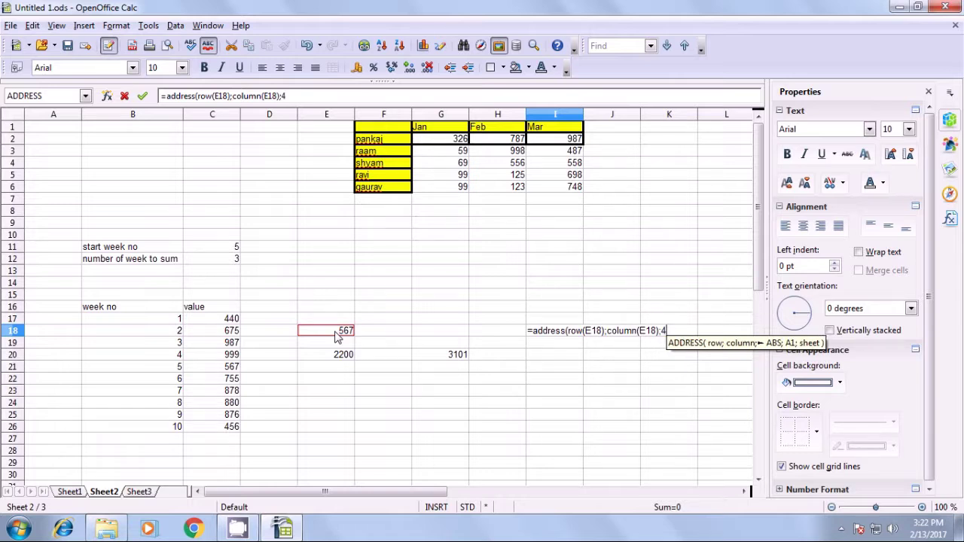
text())
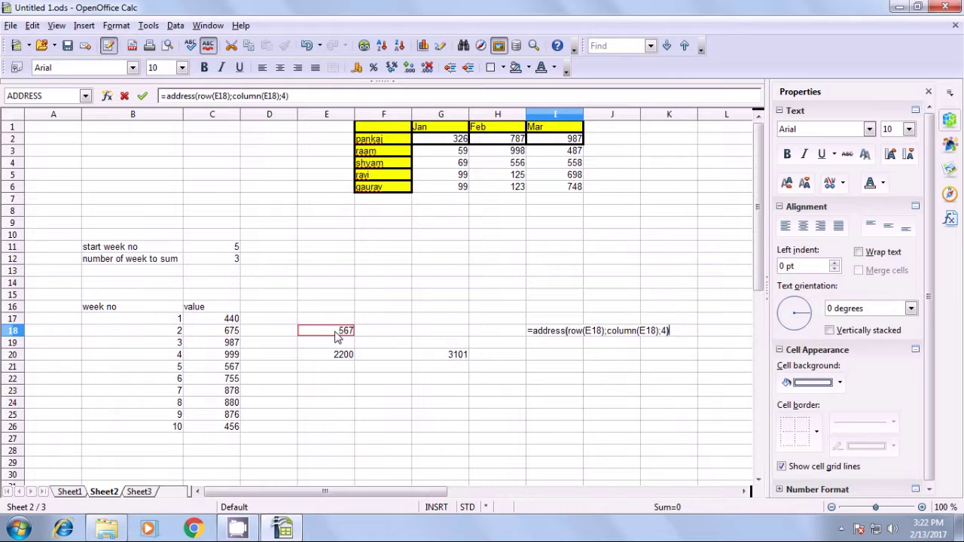
key(Return)
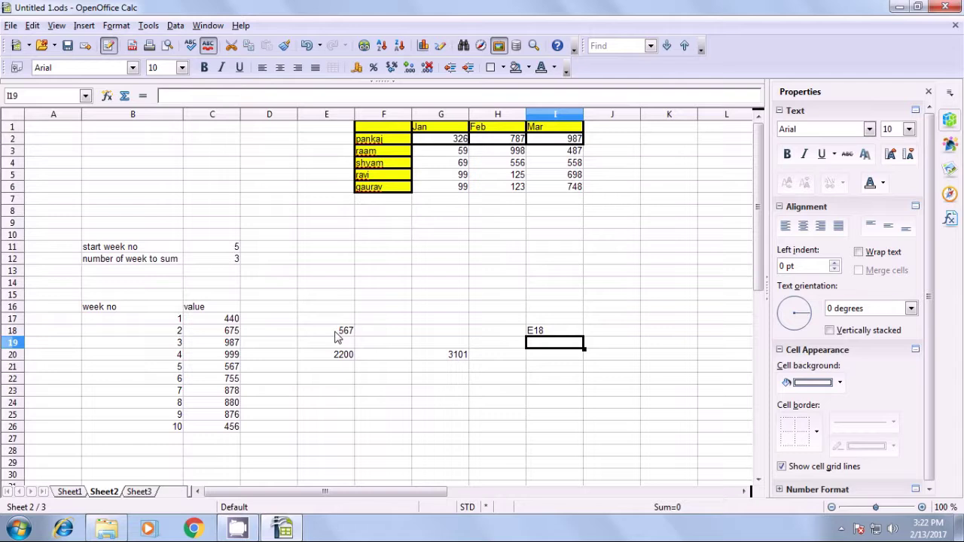
Step: Fill the ADDRESS formula from I18 down to I24
click(533, 335)
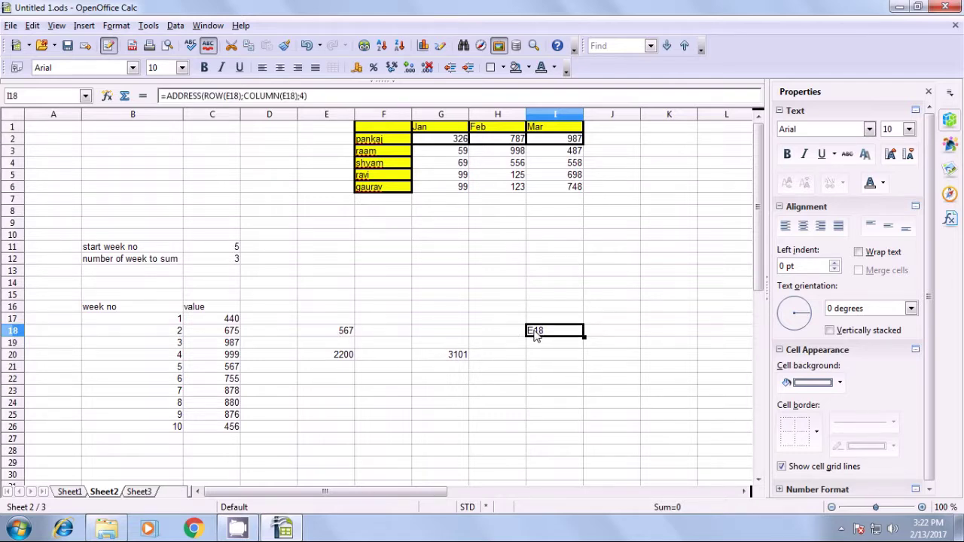
drag(583, 336, 586, 410)
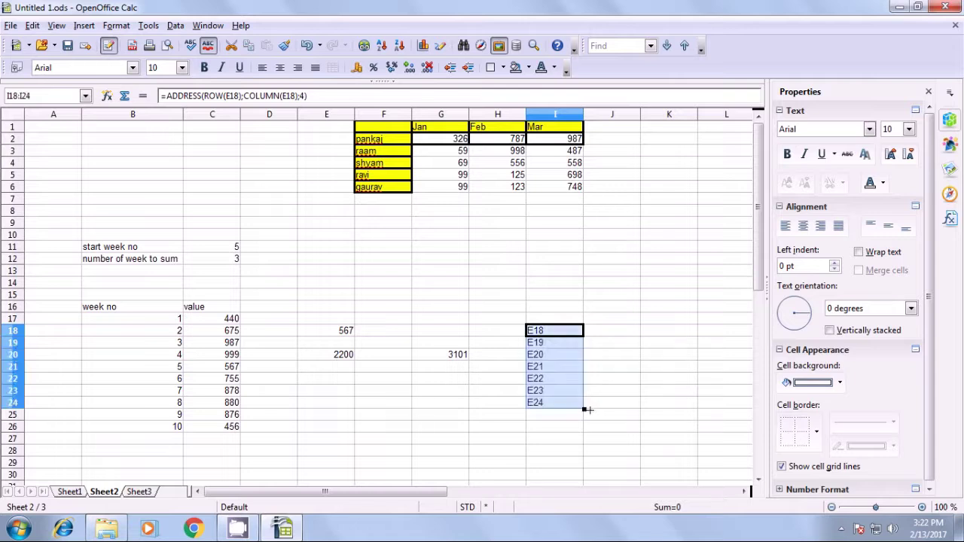
click(582, 430)
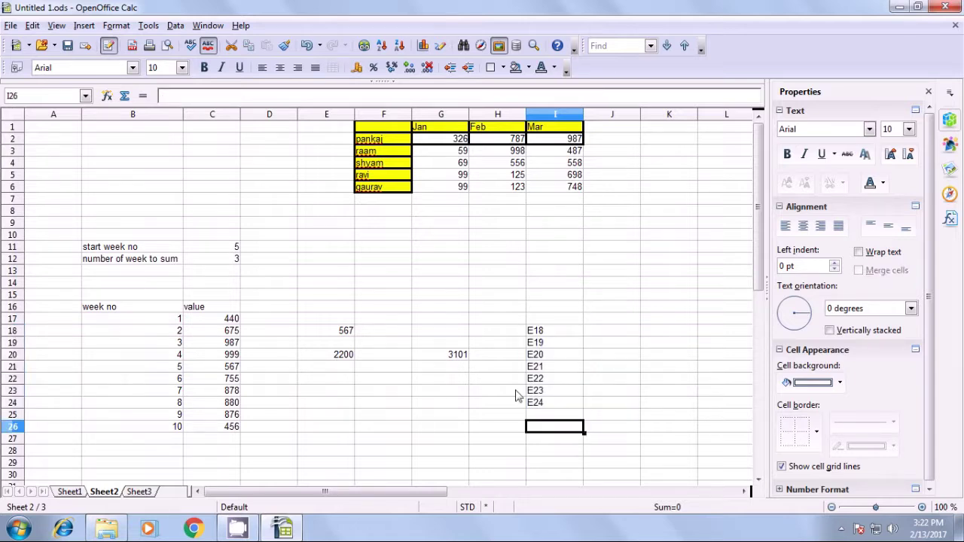
Step: Examine the copied ADDRESS formulas one by one in cells I18 to I24
click(548, 333)
click(548, 343)
click(543, 355)
click(541, 366)
click(542, 380)
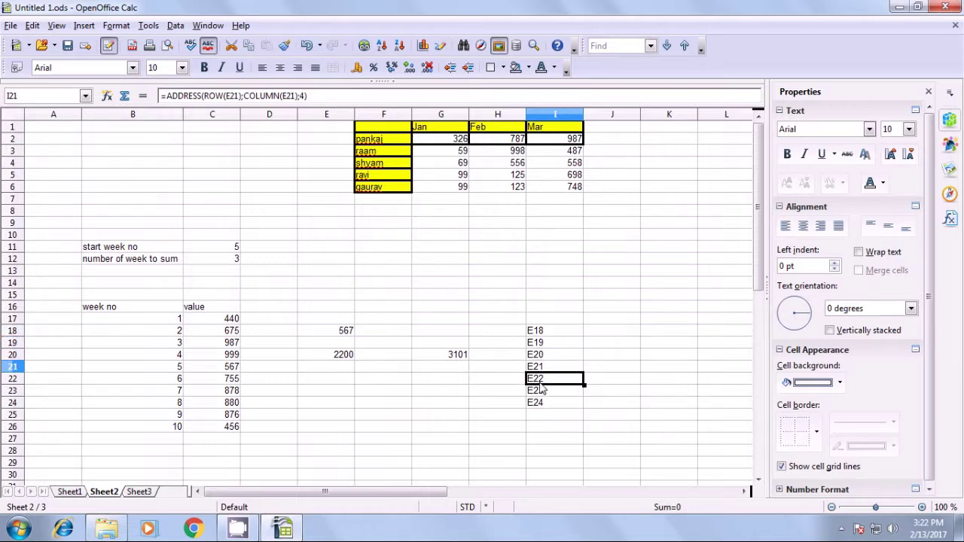
click(541, 392)
click(543, 405)
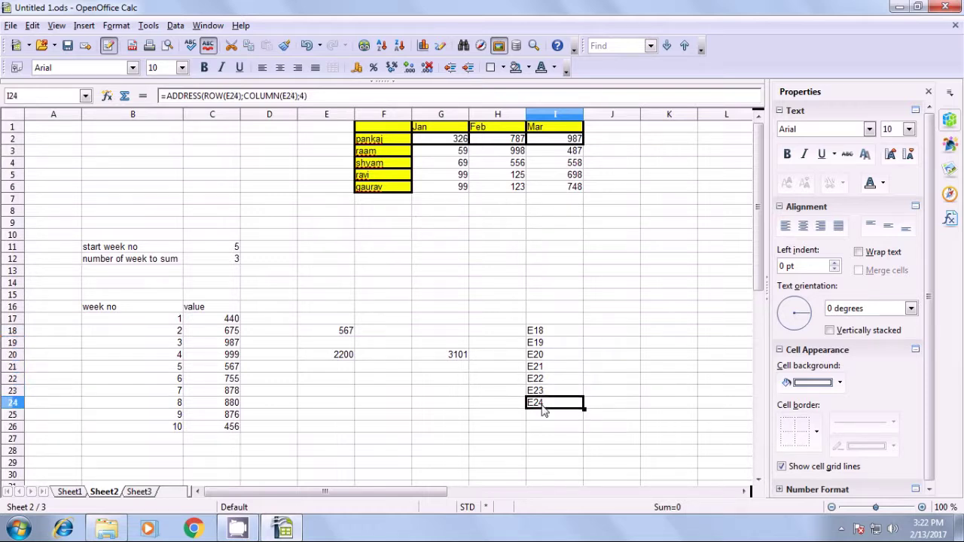
Step: Fill the ADDRESS formula from I18 across to K18 and check the copies in J18 and K18
click(555, 333)
drag(582, 336, 715, 349)
click(592, 355)
click(604, 332)
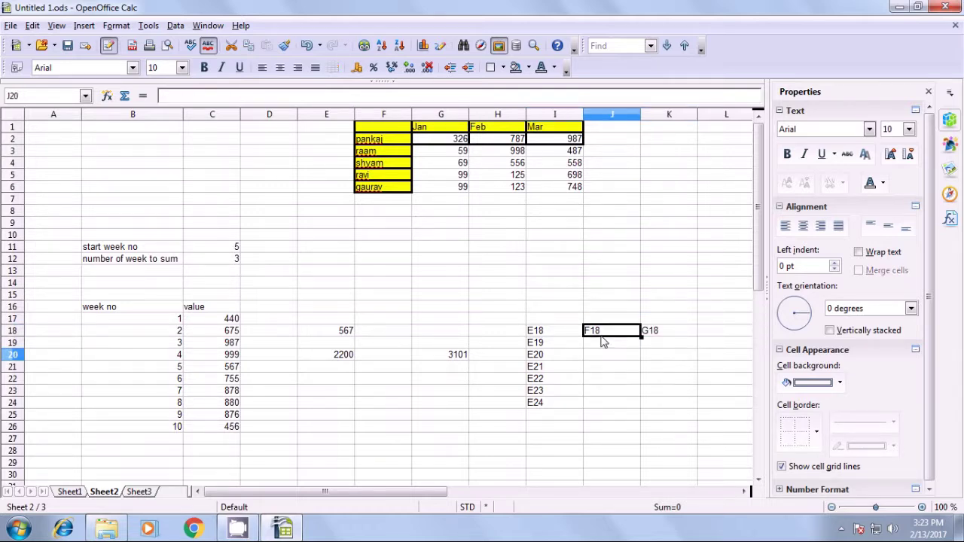
click(652, 335)
click(612, 367)
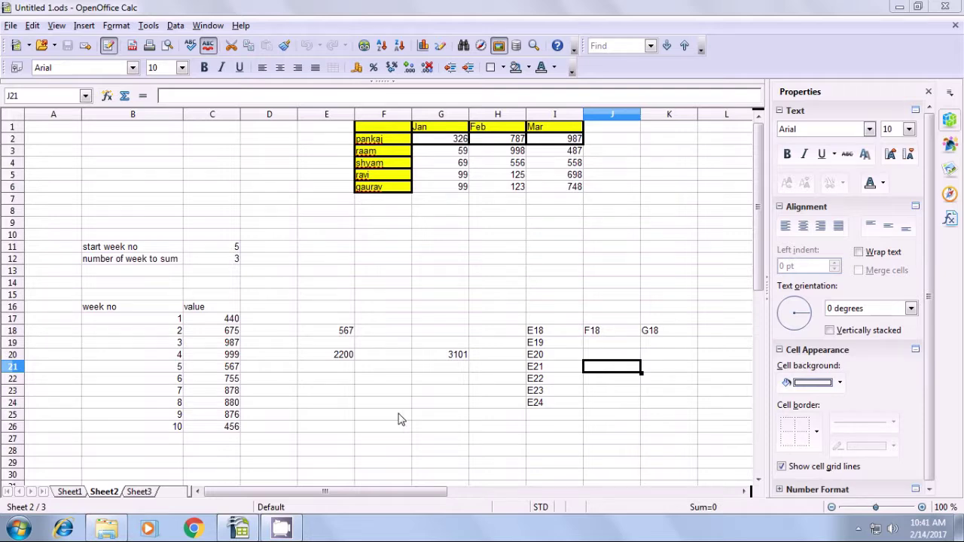
click(397, 419)
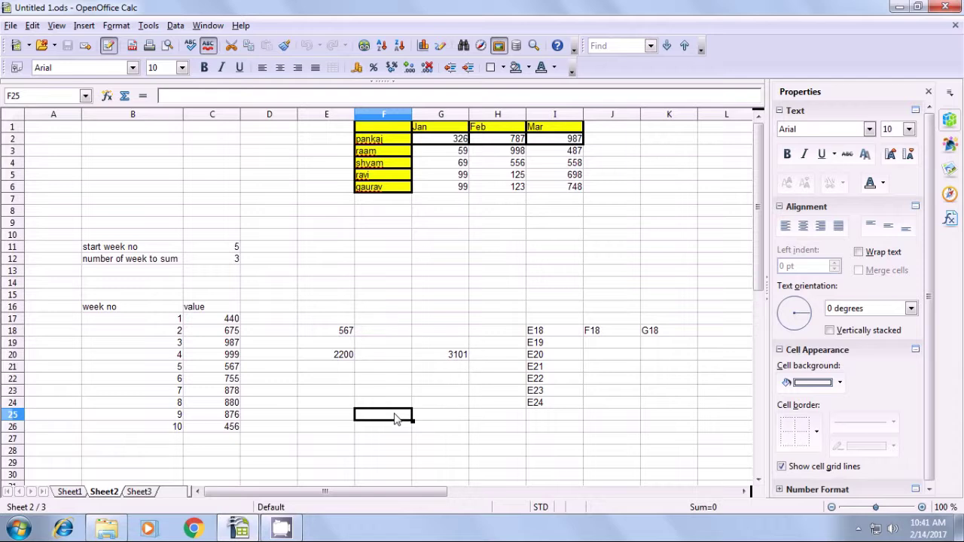
Step: Begin a formula in F25 with INDIRECT containing a nested ADDRESS function
click(348, 331)
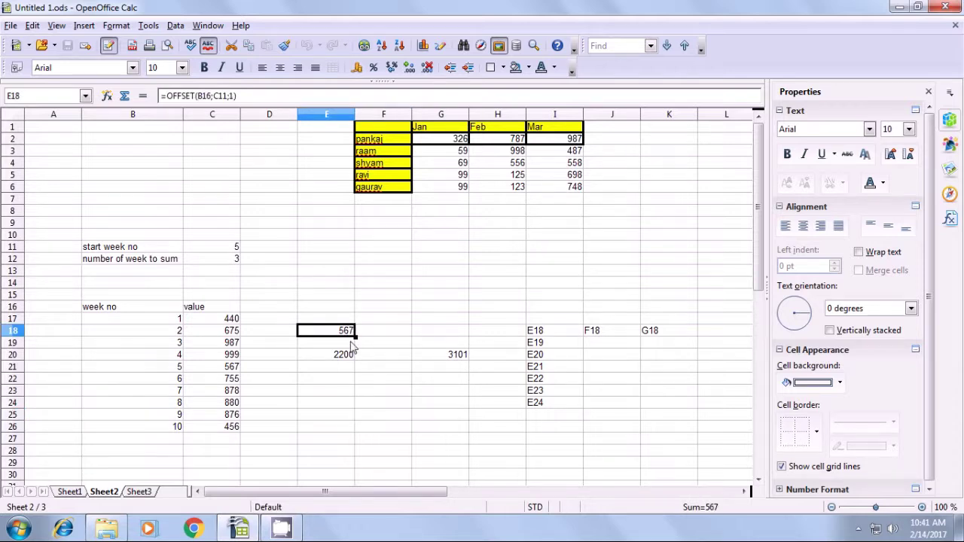
click(390, 416)
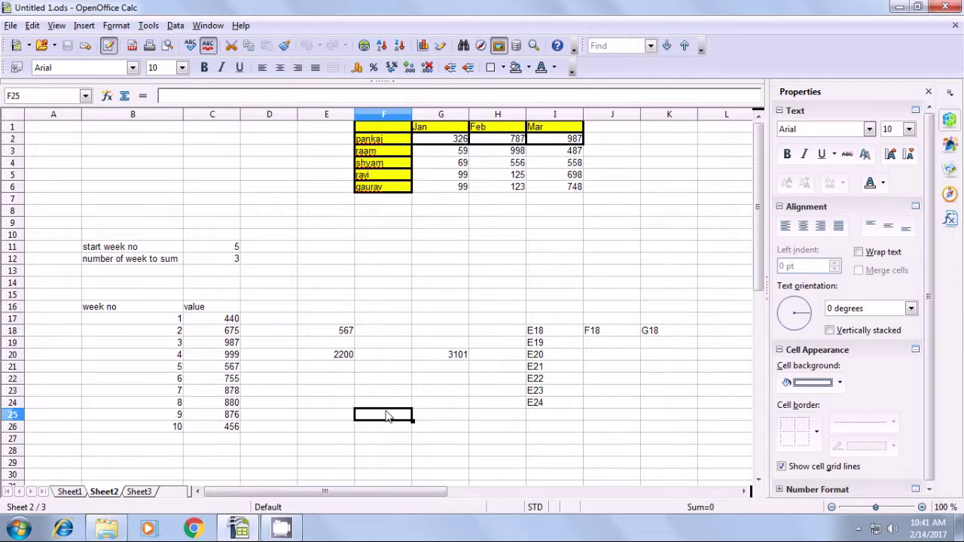
text(=)
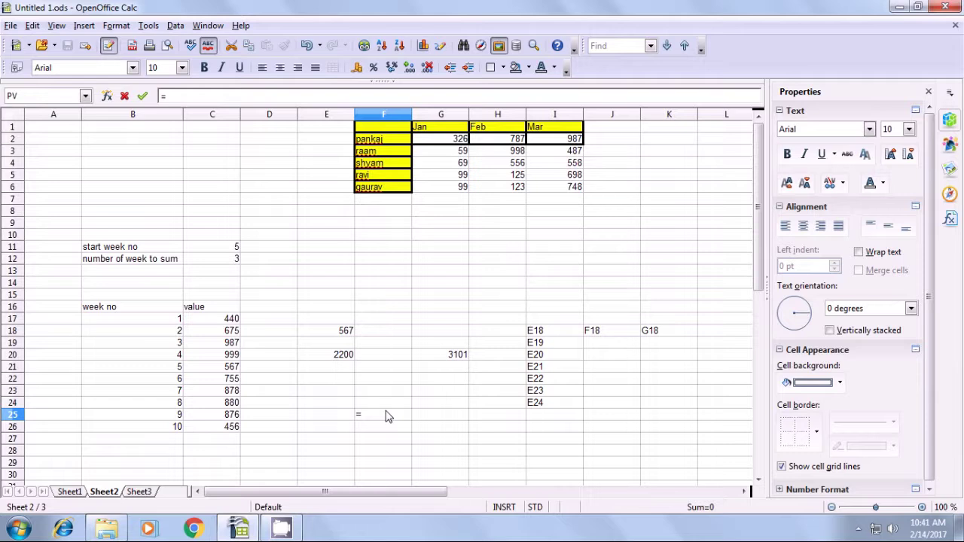
text(indirect()
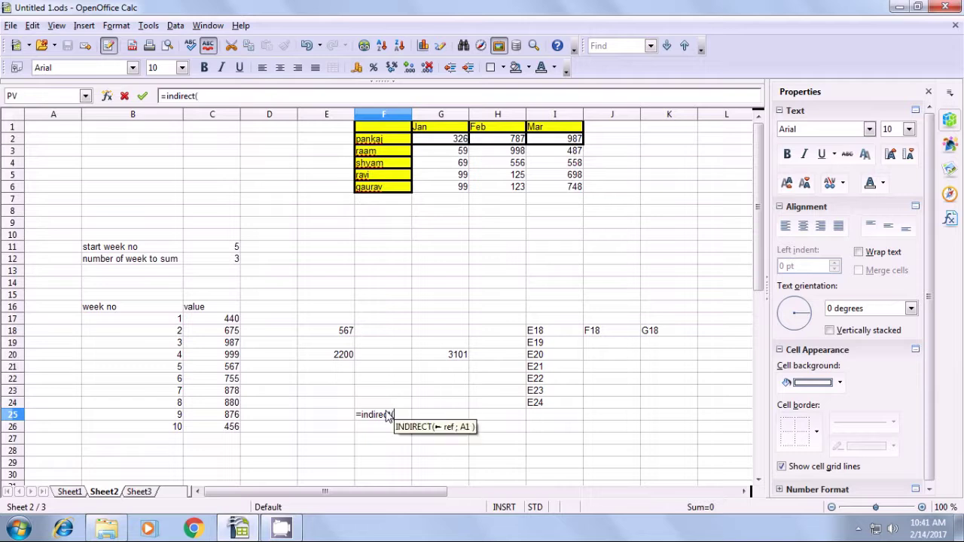
text(a)
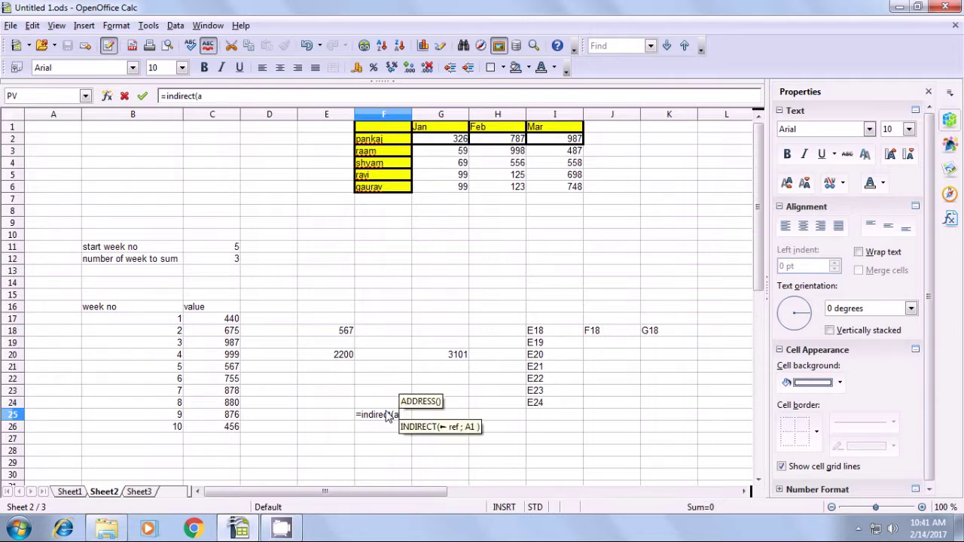
text(ddre)
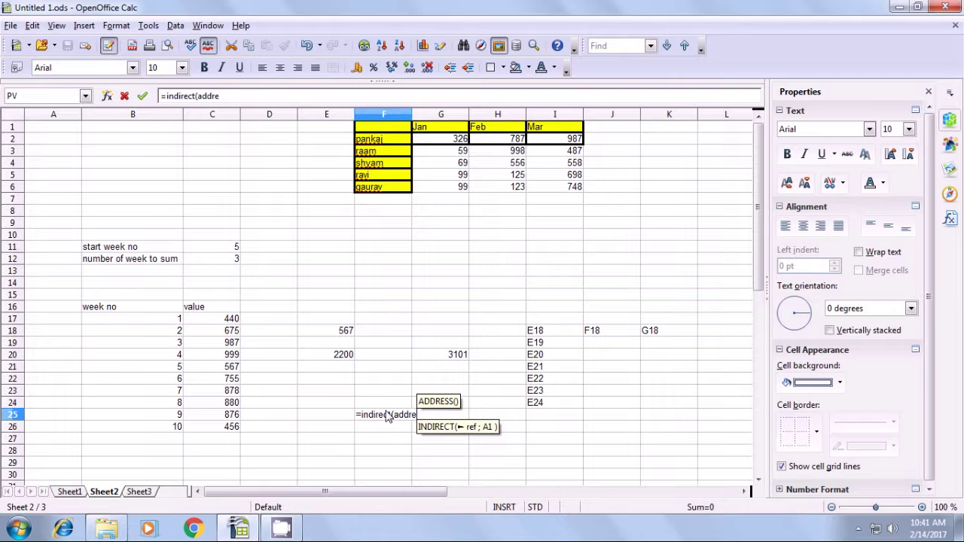
text(ss)
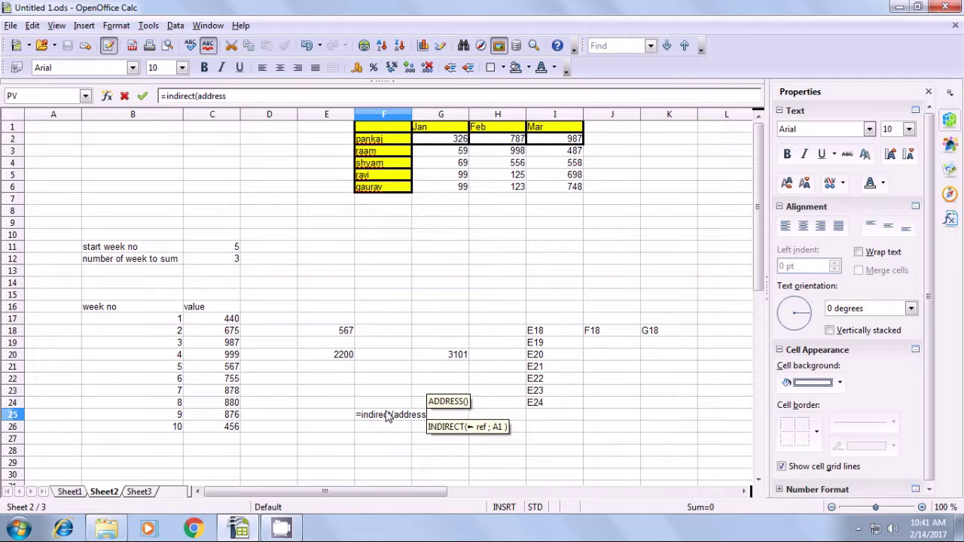
text(()
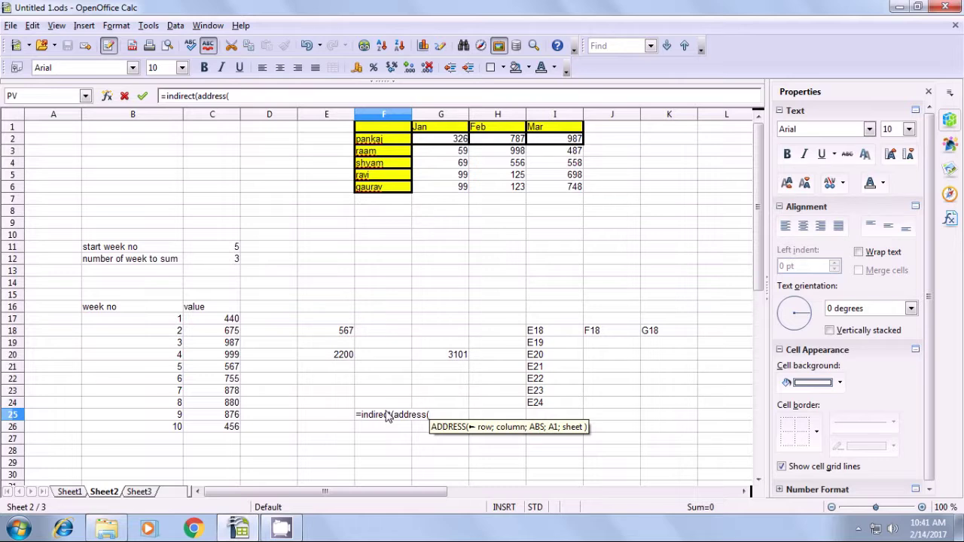
Step: Supply ROW(E18) as the ADDRESS row argument, keeping the current Windows color scheme and suppressing further messages about it
text(r)
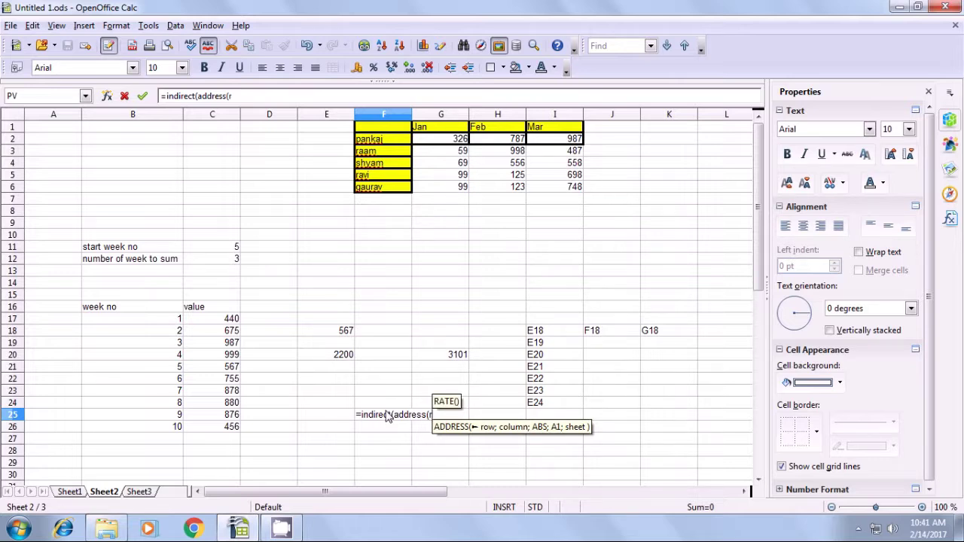
text(ow)
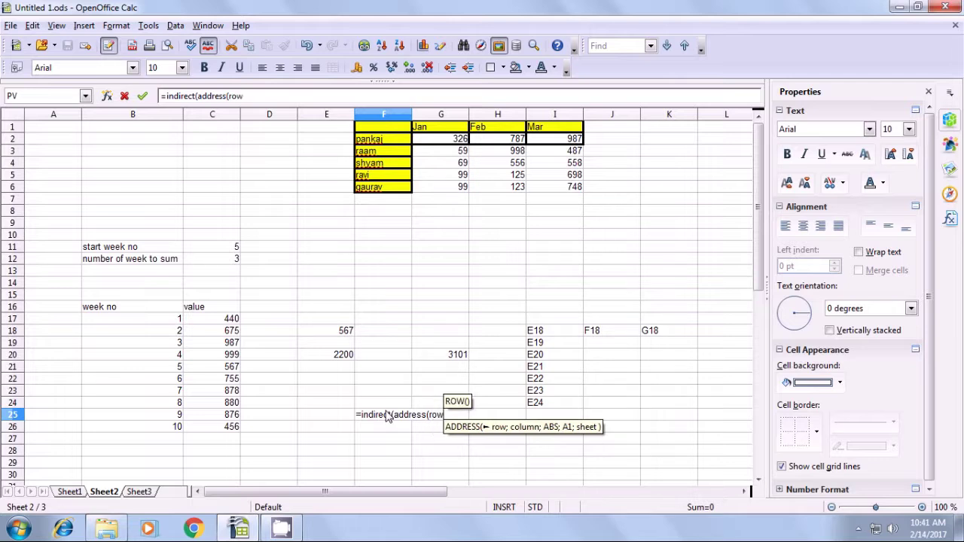
text(()
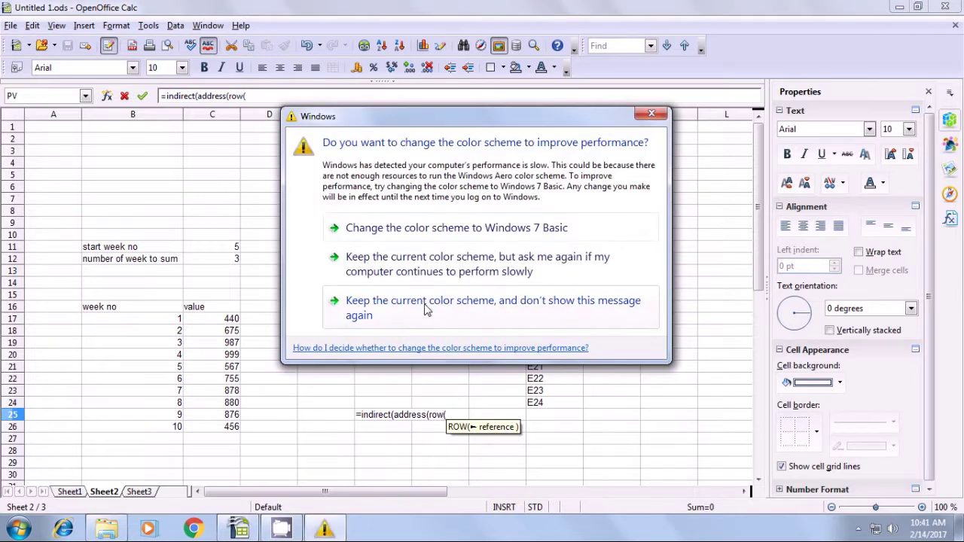
click(426, 309)
click(342, 334)
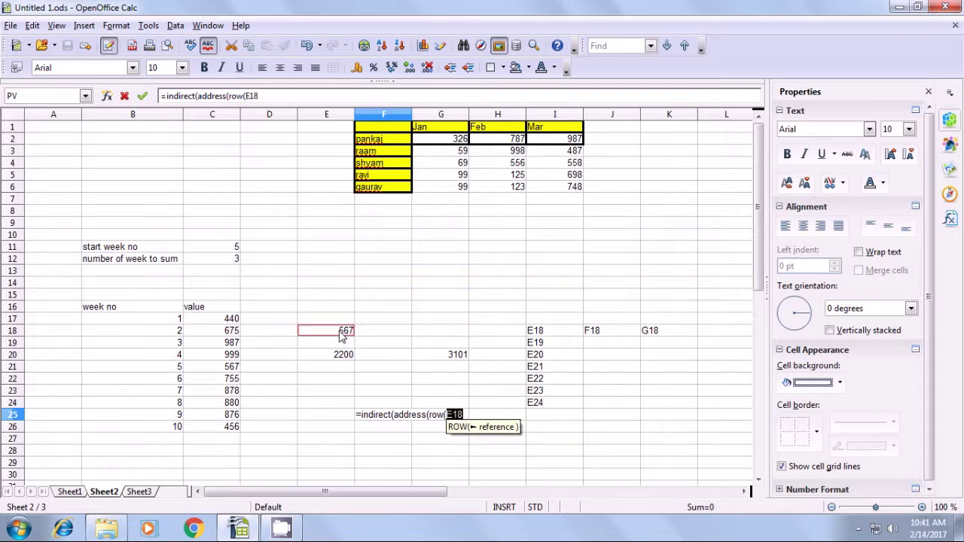
text())
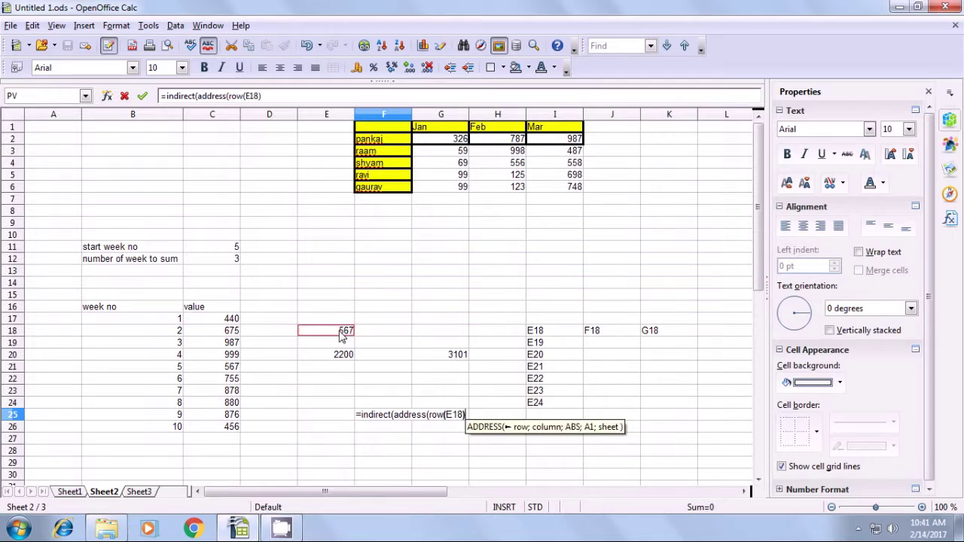
text(;)
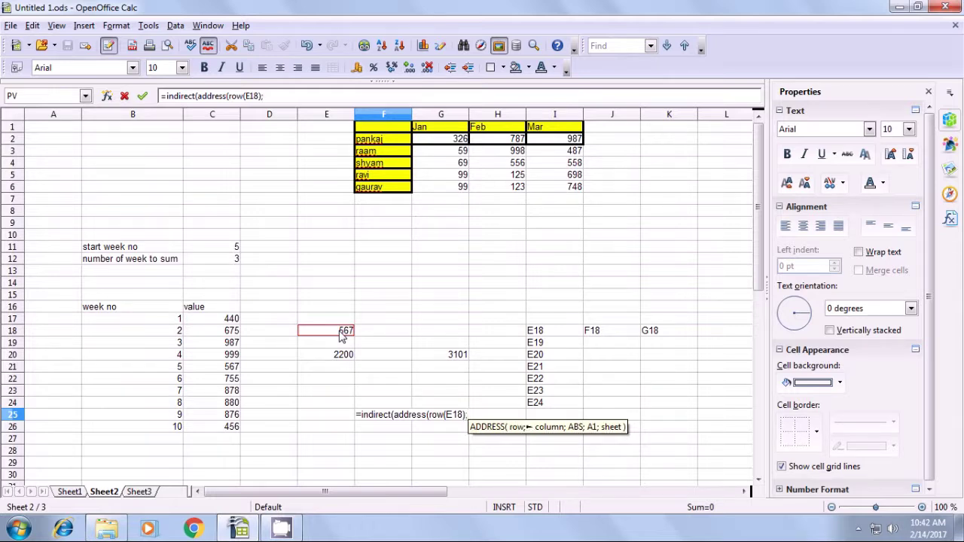
Step: Complete the INDIRECT formula in F25 with COLUMN(E18) as the column argument and 4 as the ABS argument
text(column)
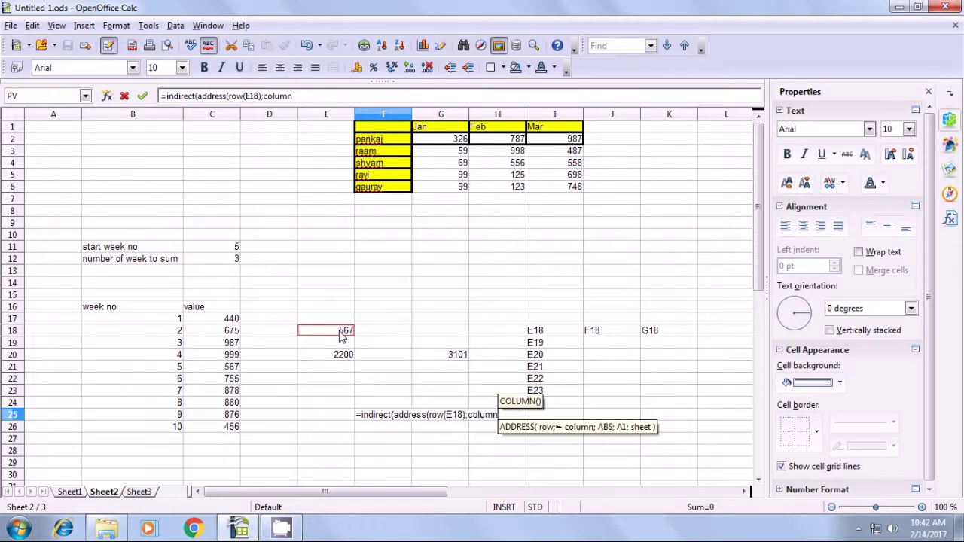
text(()
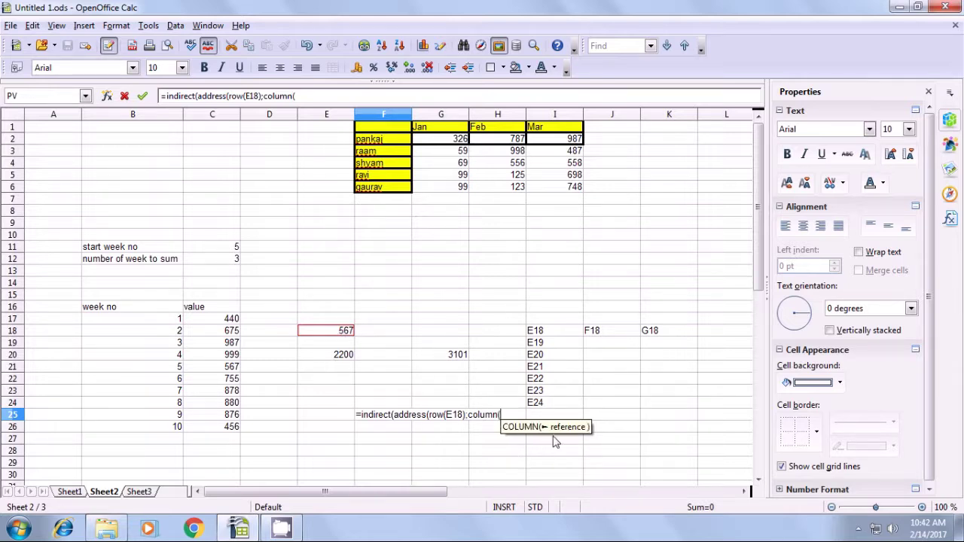
click(322, 336)
text())
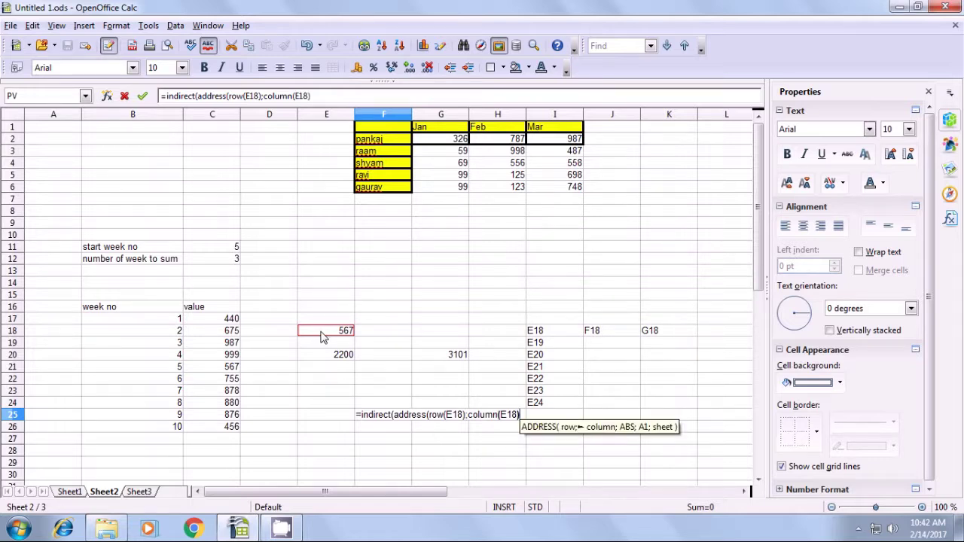
text(;)
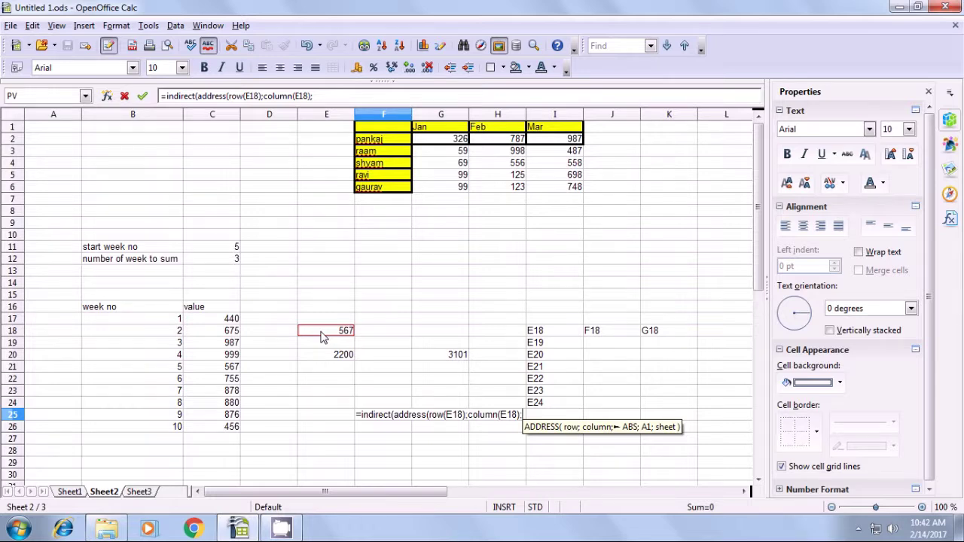
text(4)
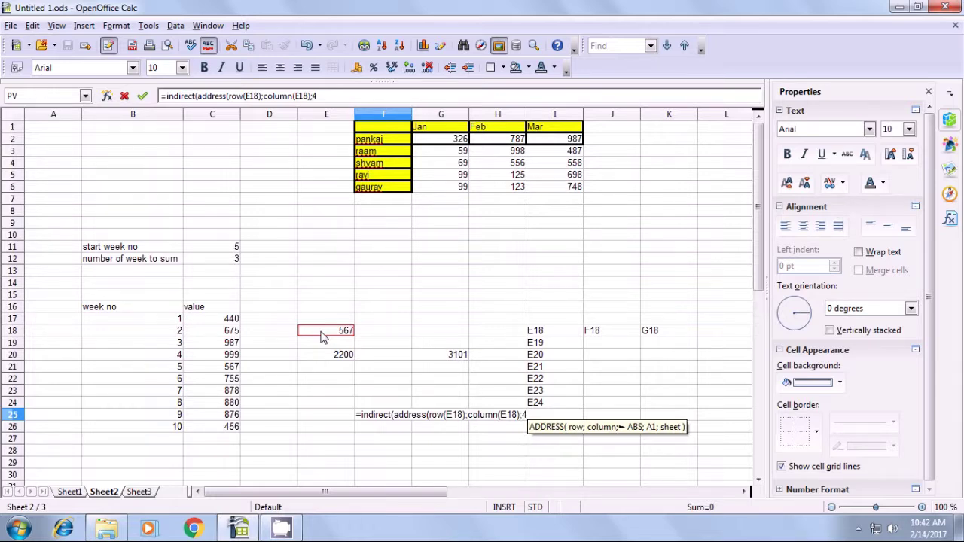
text())
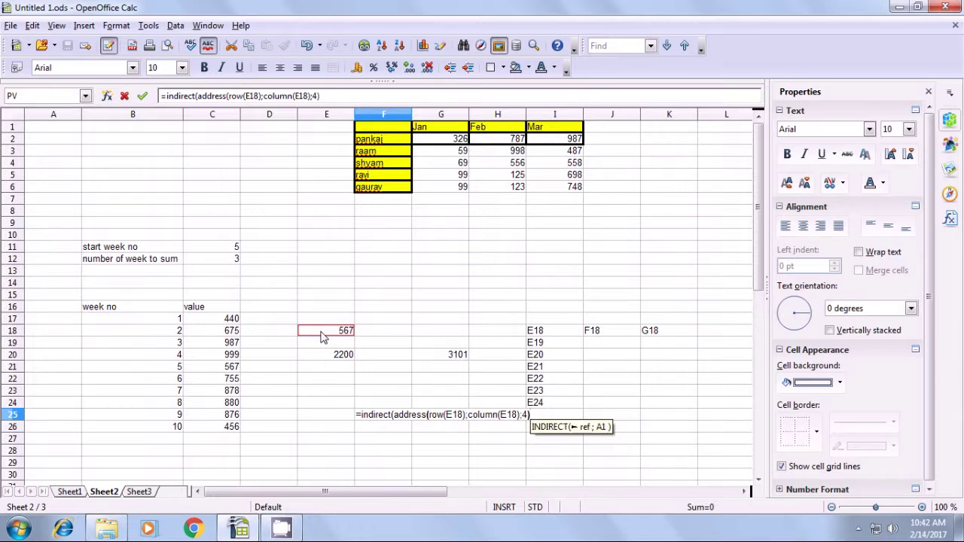
text())
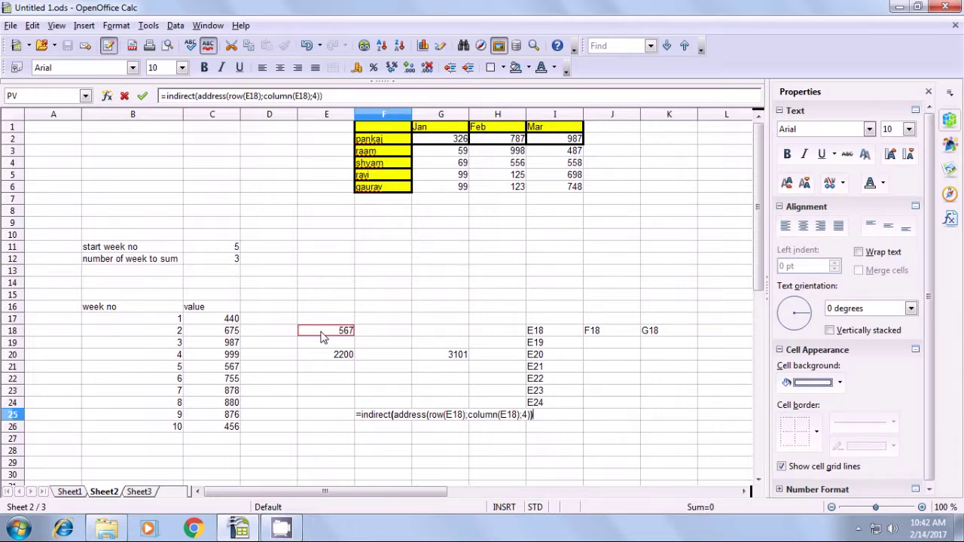
key(Return)
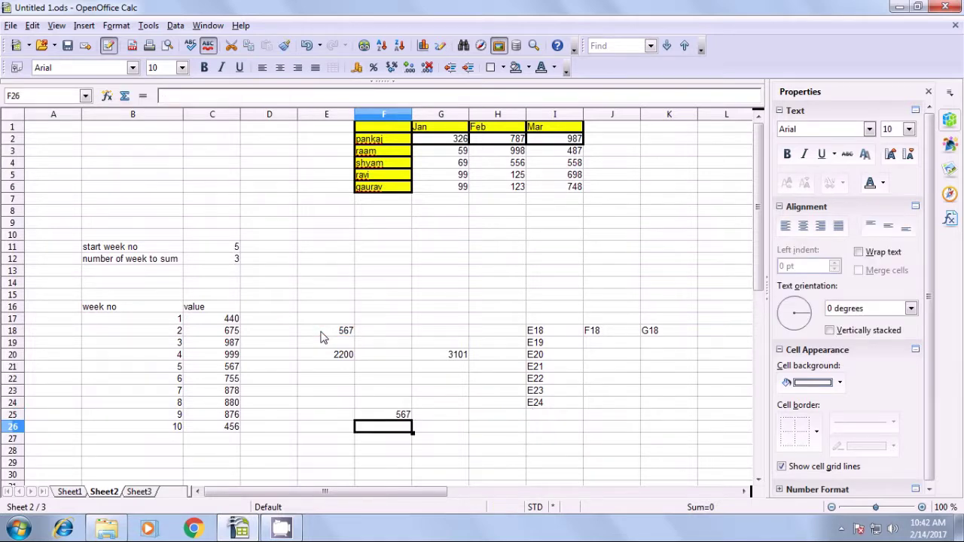
Step: Compare F25 with source cell E18 and fill the INDIRECT formula from F25 down to F27
click(397, 415)
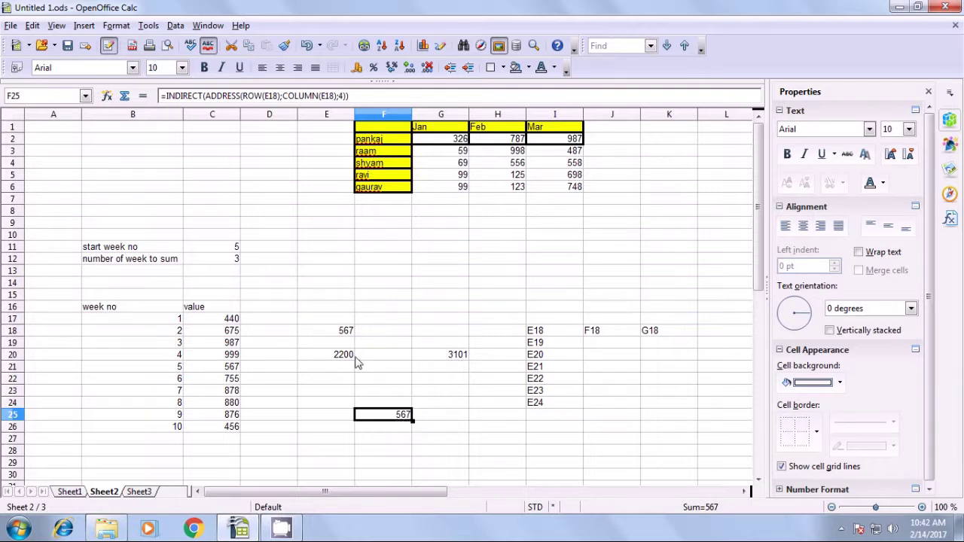
click(343, 329)
click(400, 419)
drag(413, 421, 413, 443)
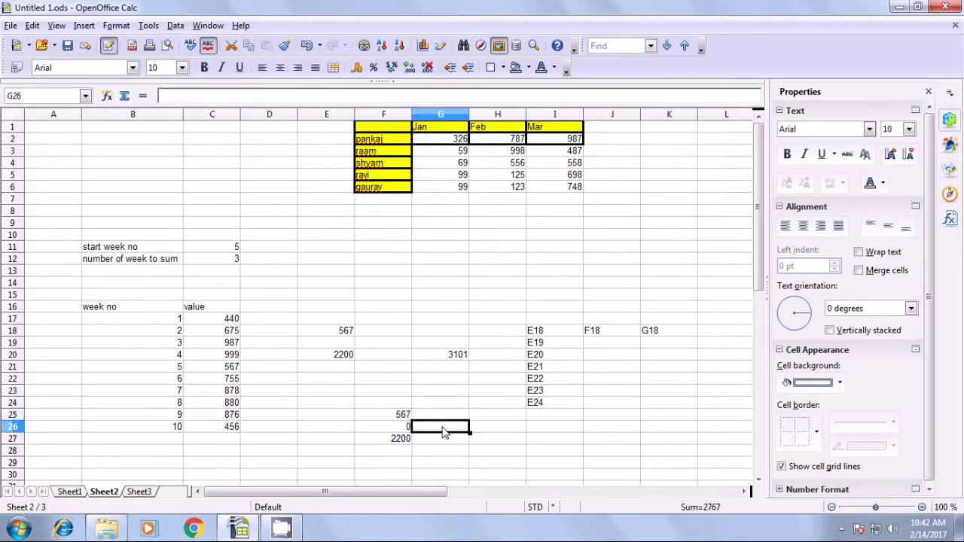
click(442, 431)
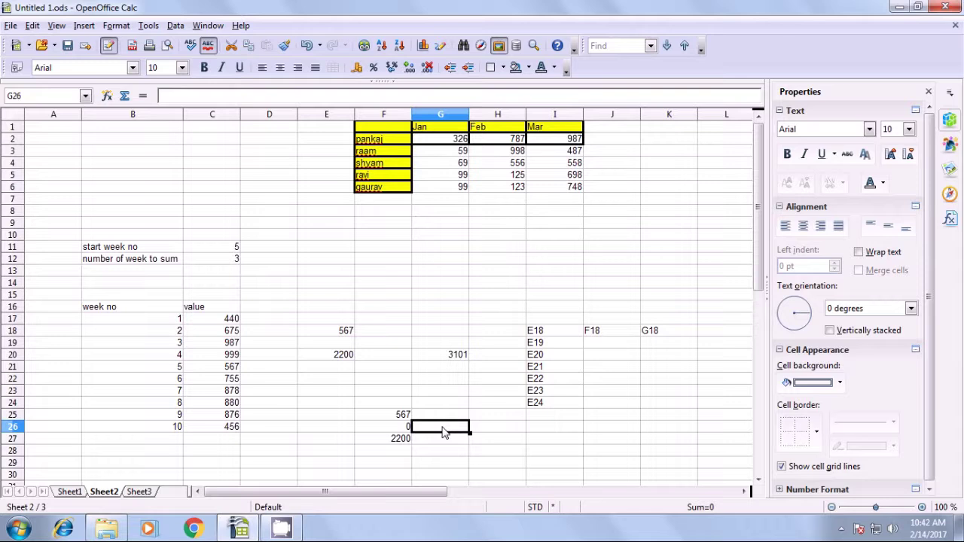
Step: Examine the copied INDIRECT formulas in F26 and F27 and compare F27 with source cell E20
click(403, 429)
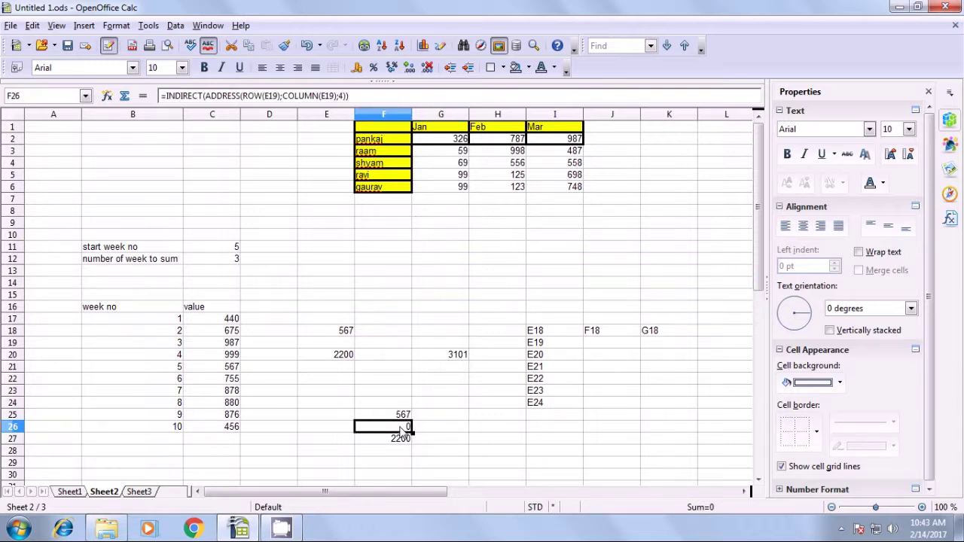
click(402, 438)
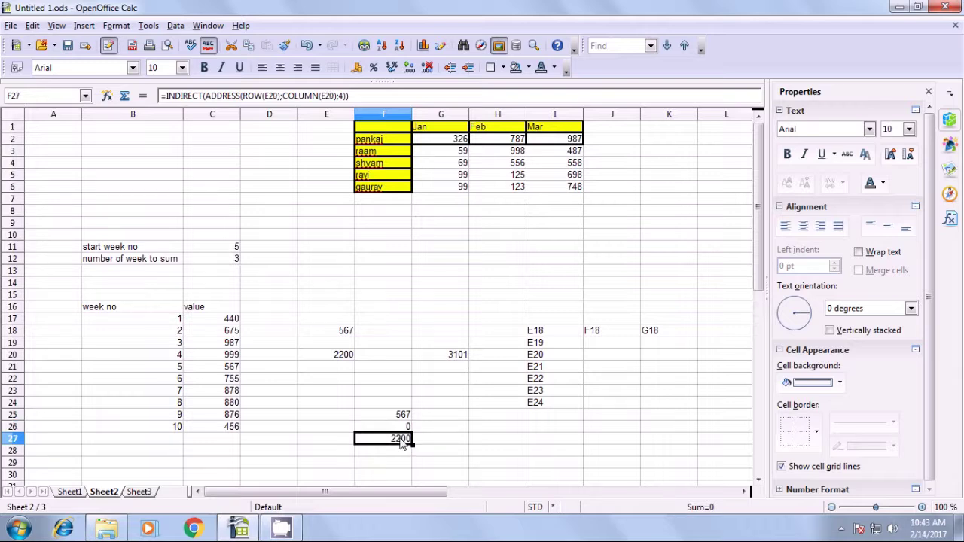
click(349, 358)
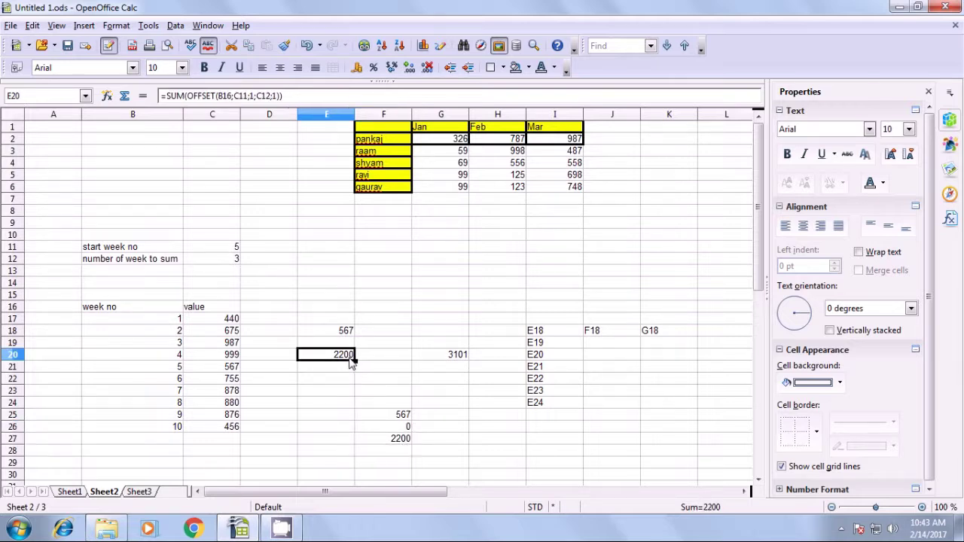
click(394, 442)
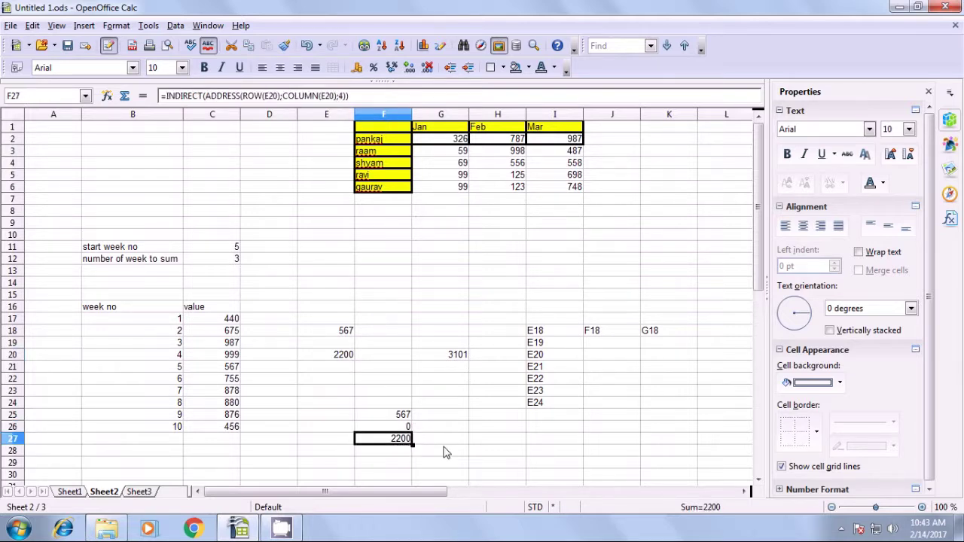
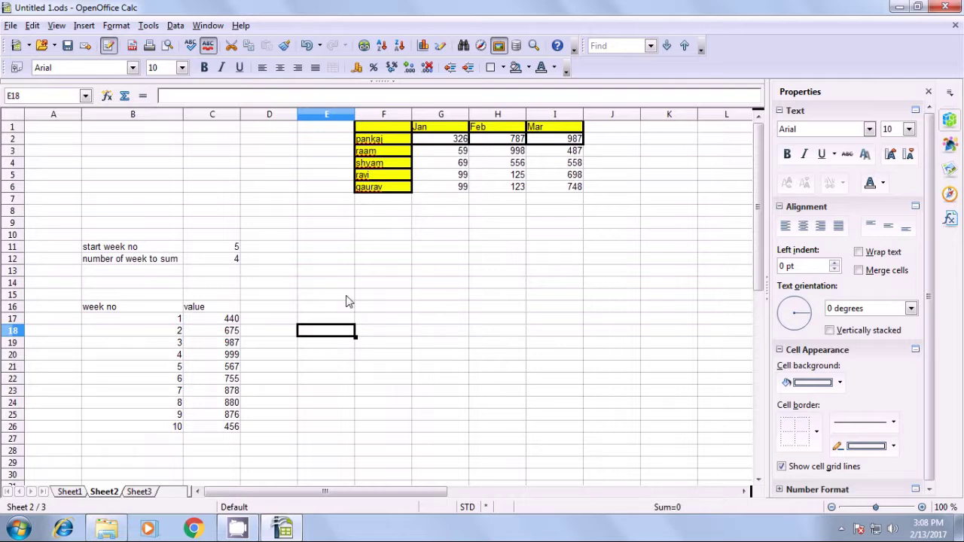
Step: Start an OFFSET formula in E18 with the week no header cell B16 as the reference
click(225, 249)
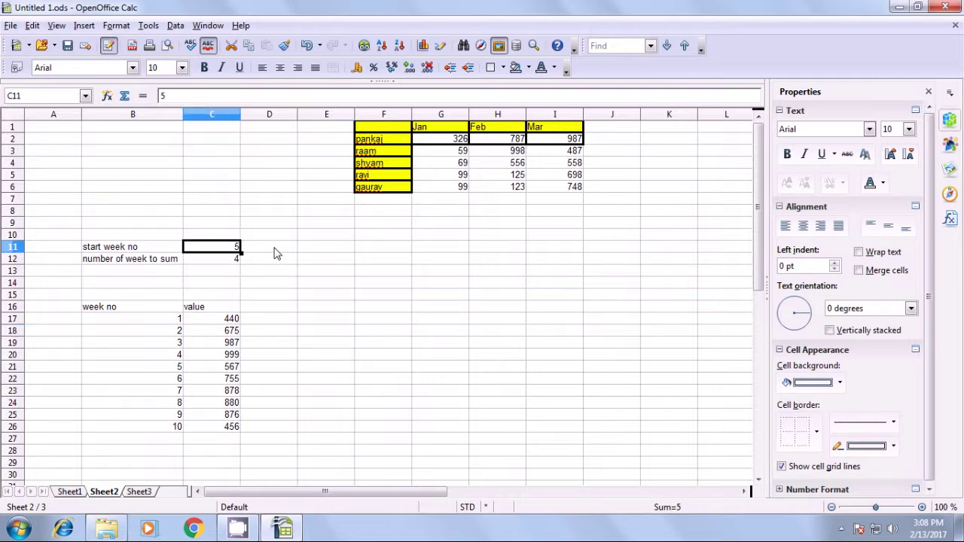
click(322, 334)
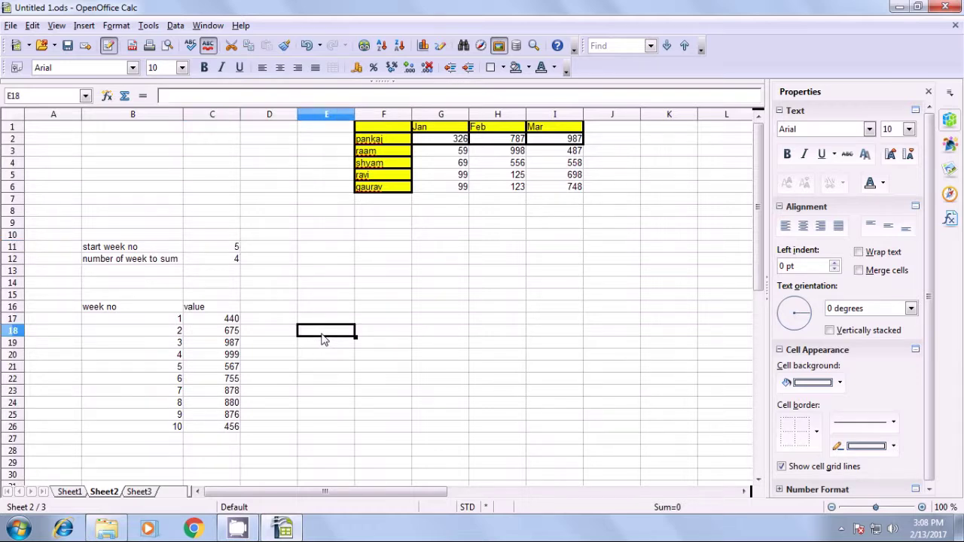
text(=)
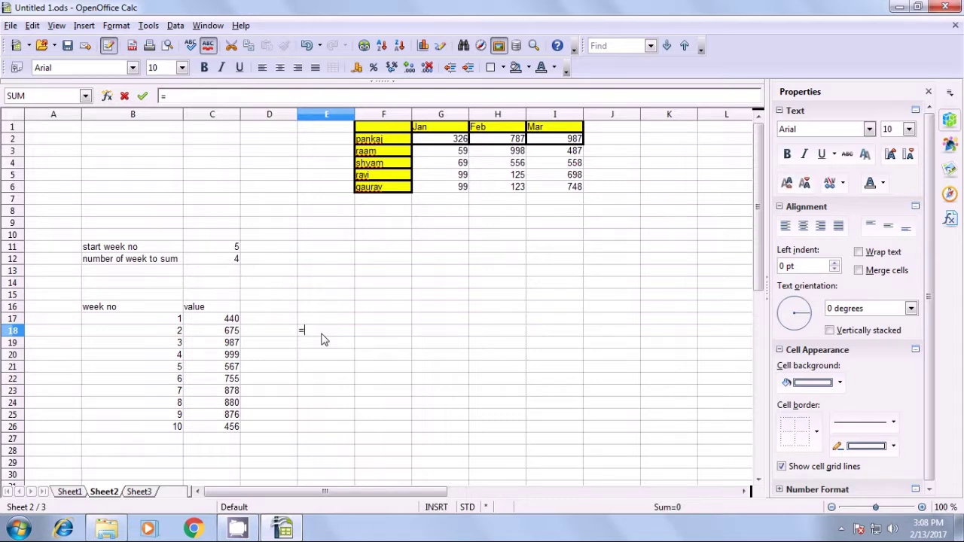
text(offse)
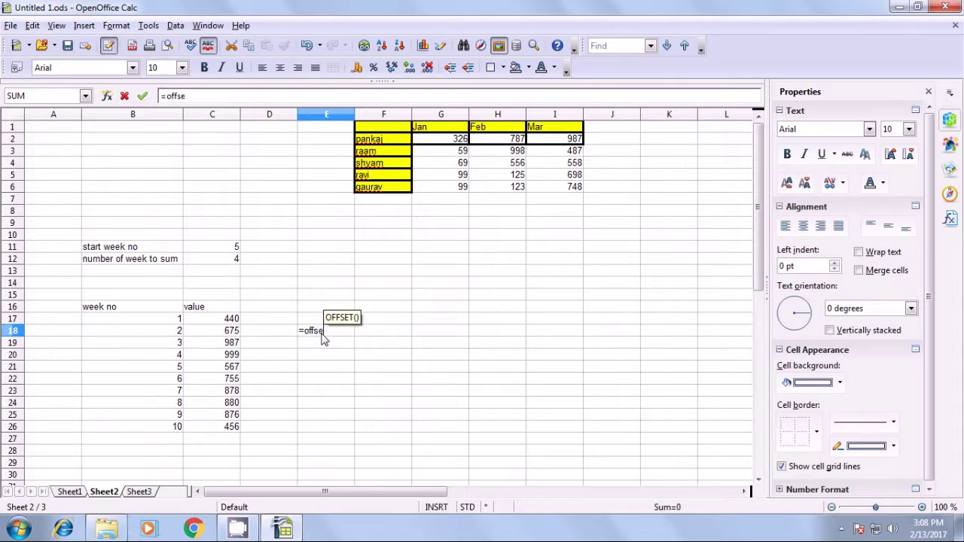
text(t()
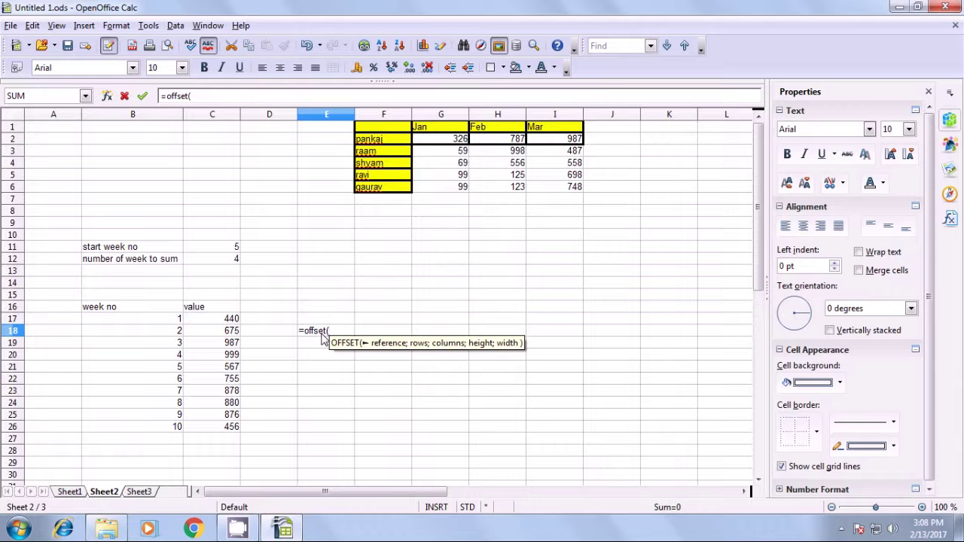
click(109, 311)
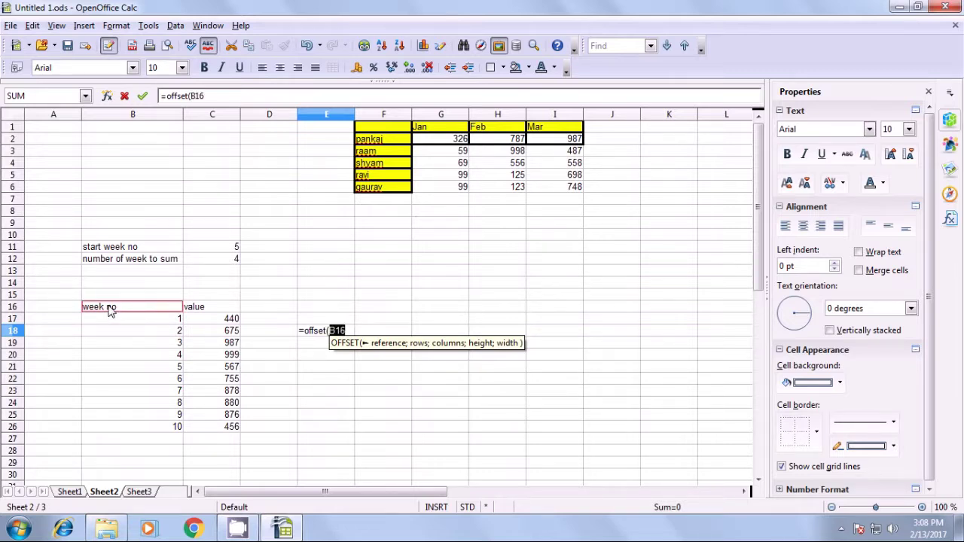
text(;)
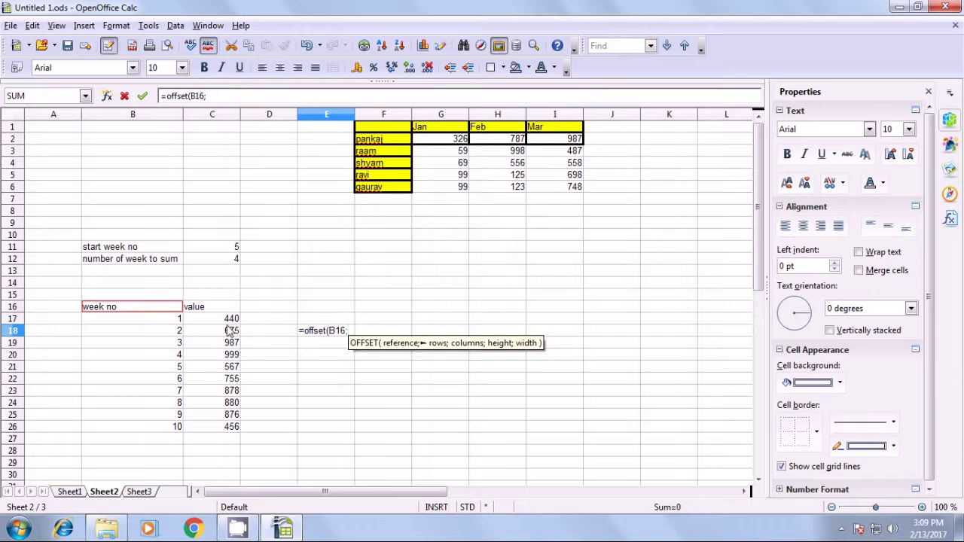
Step: Complete the OFFSET formula in E18 with C11 as rows and 1 as columns, and compare the result with the week 5 row
click(232, 249)
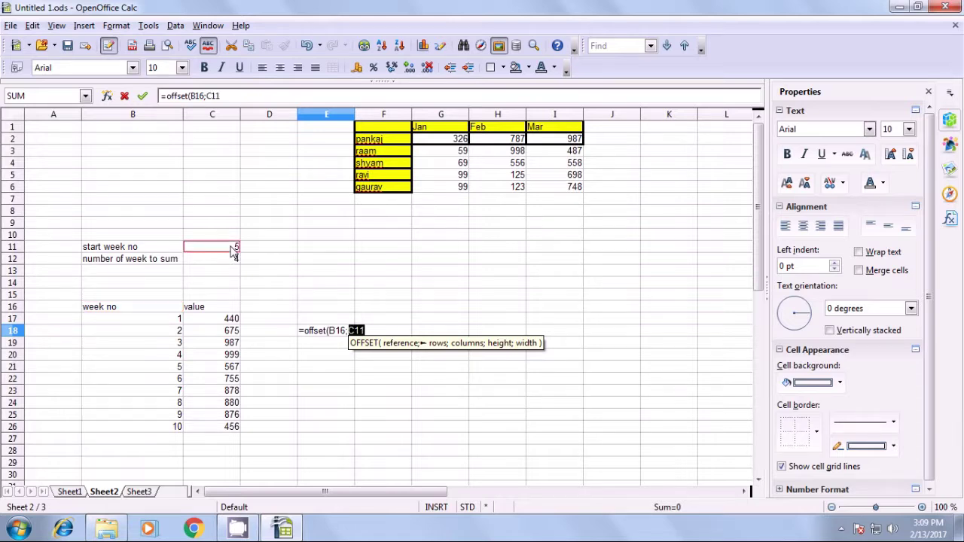
text(;)
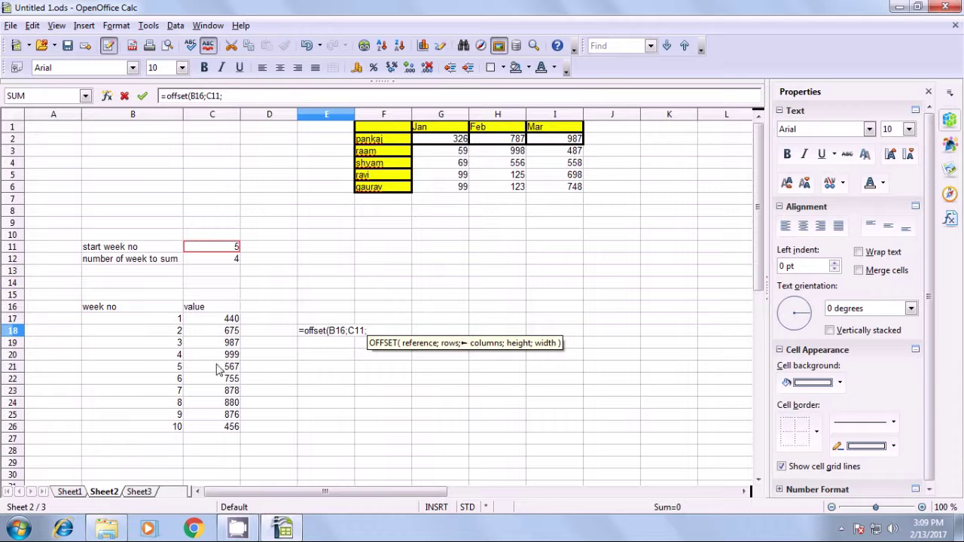
text(1)
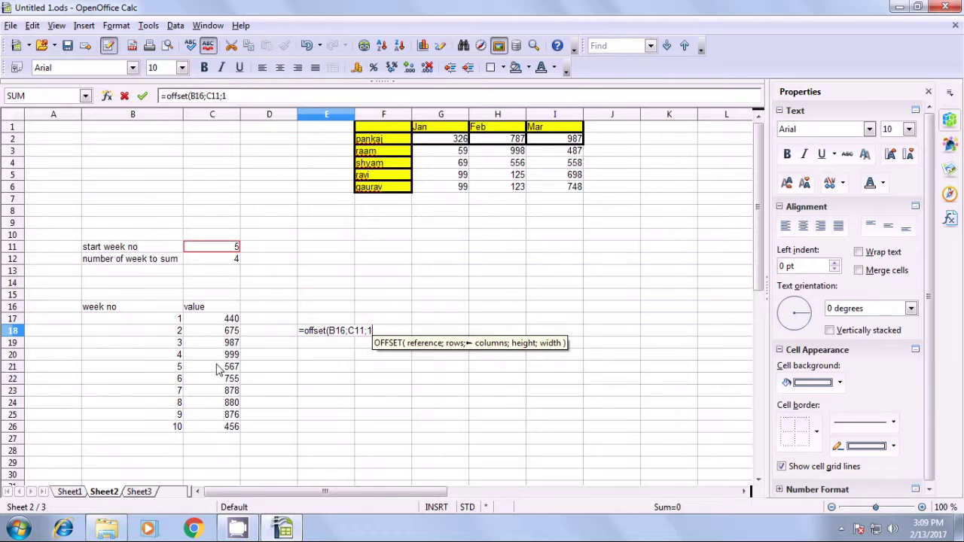
text())
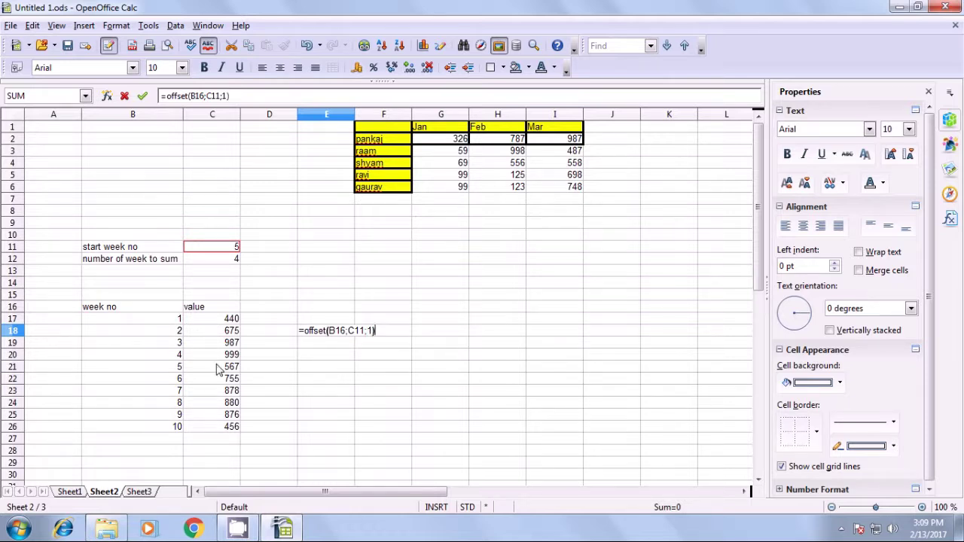
key(Return)
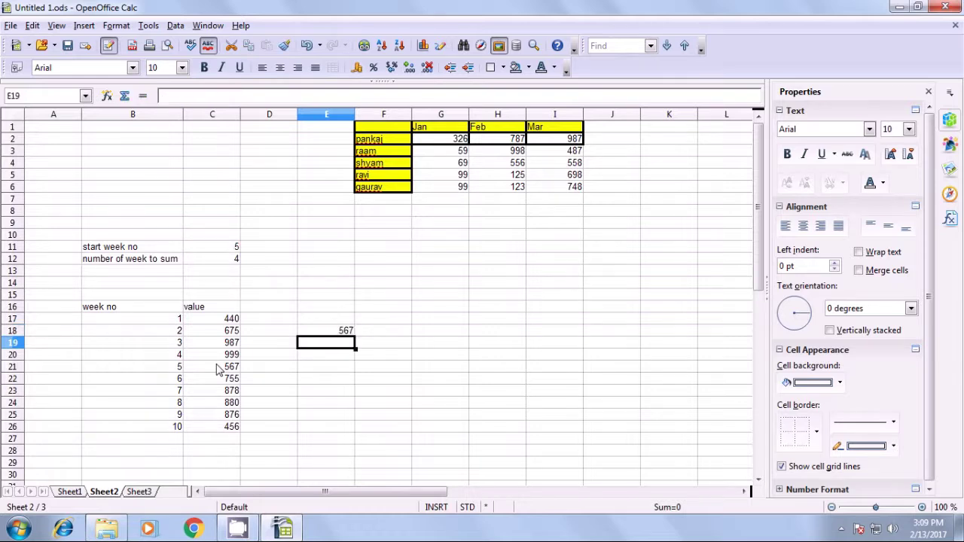
click(339, 335)
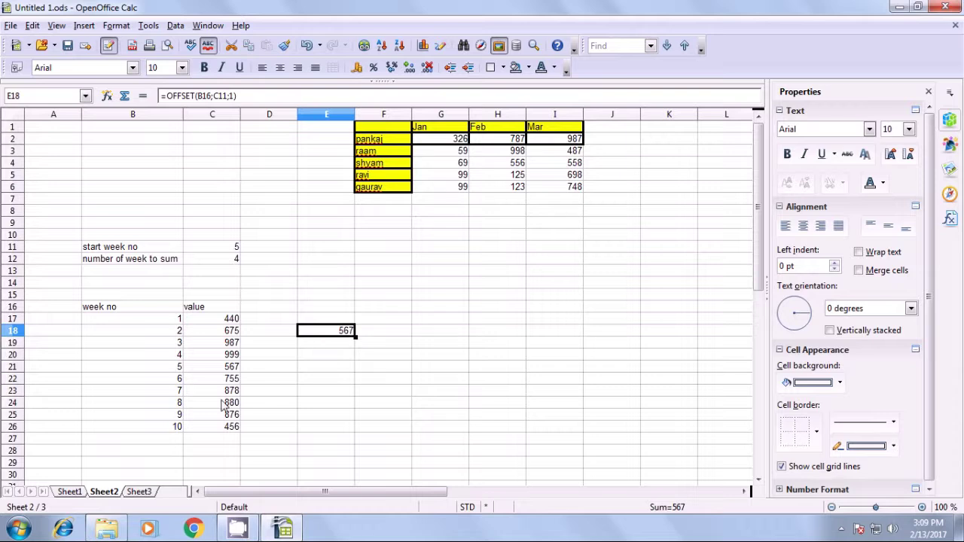
click(179, 367)
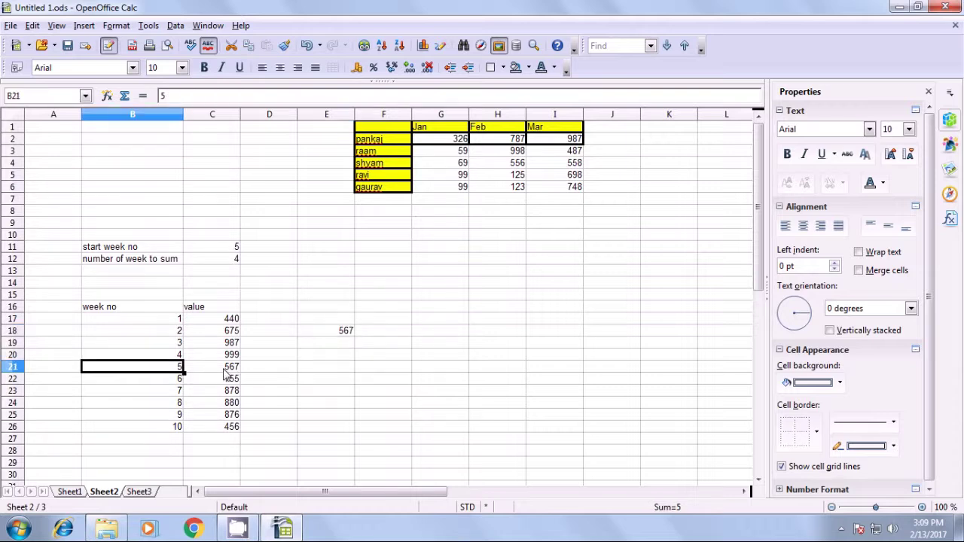
click(339, 335)
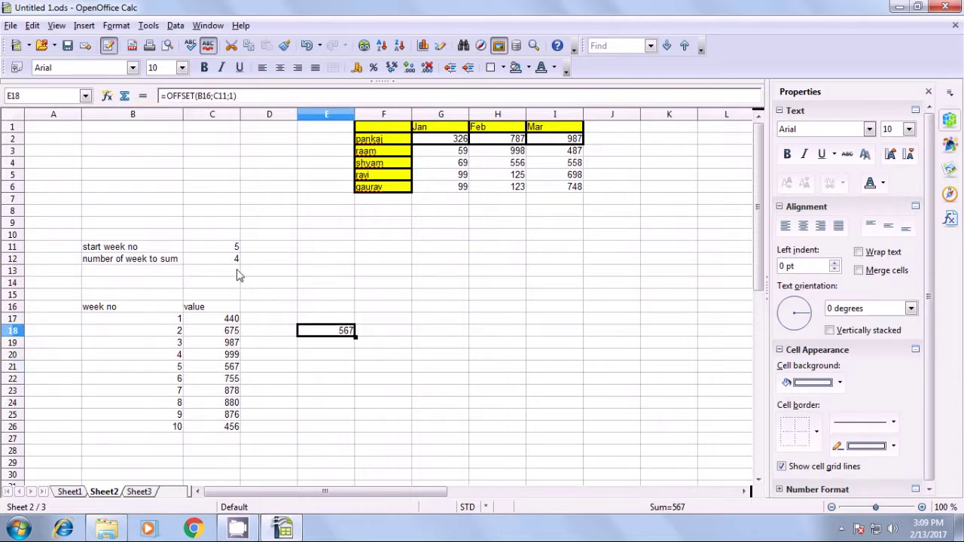
Step: Set the start week number in C11 to 1 and compare the OFFSET result in E18 with the week 1 row
click(233, 249)
key(Delete)
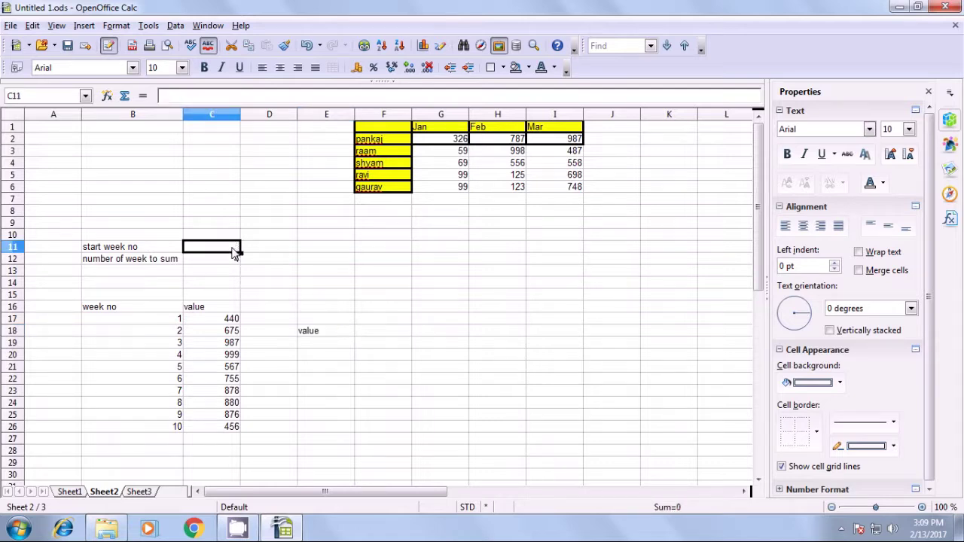
text(1)
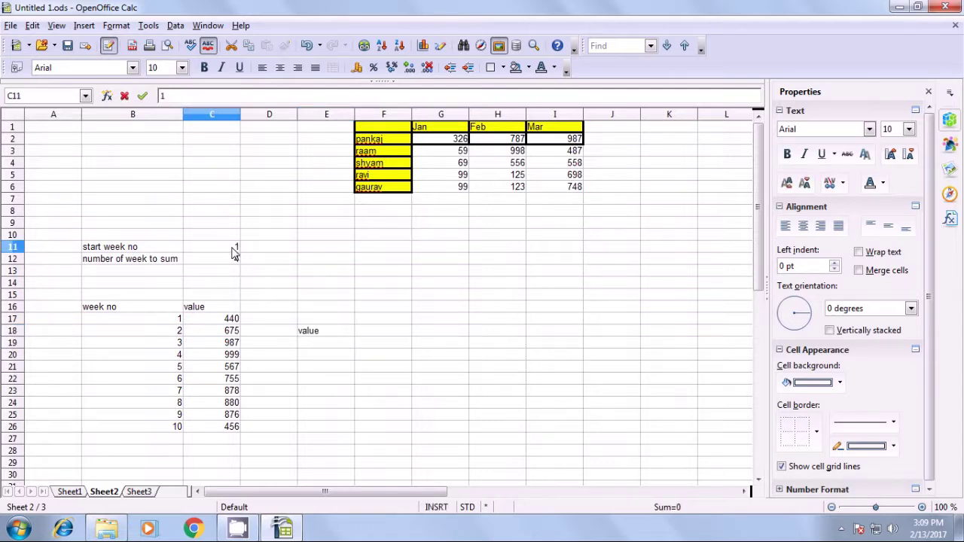
key(Return)
text(4)
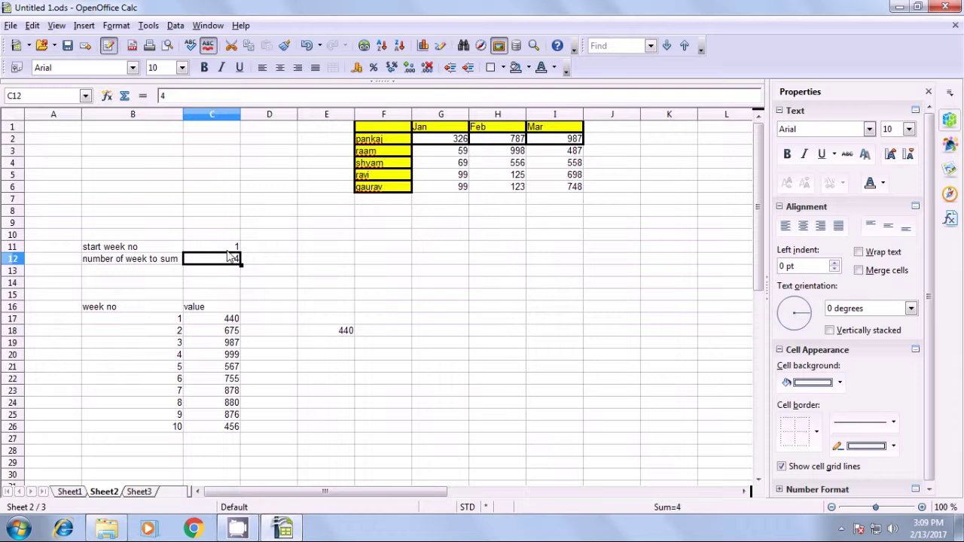
click(230, 248)
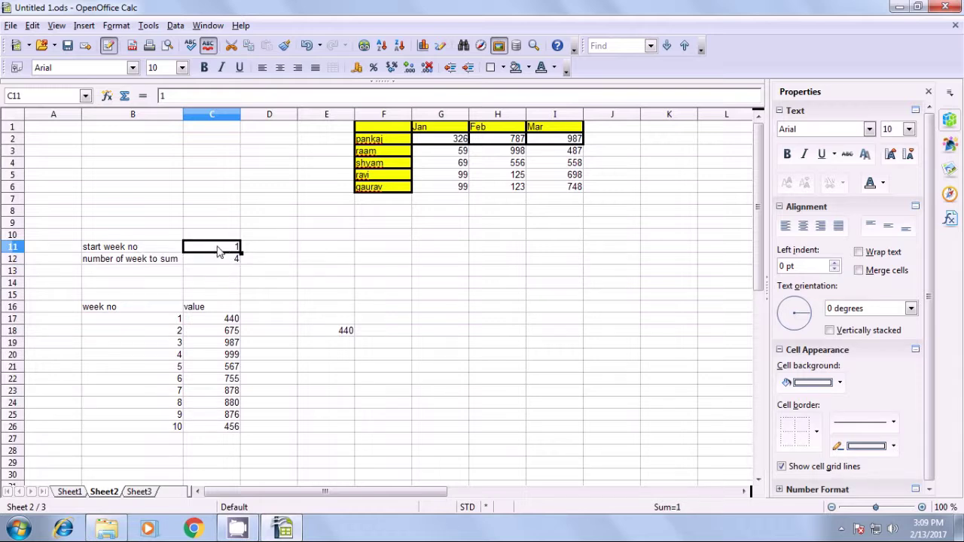
click(330, 334)
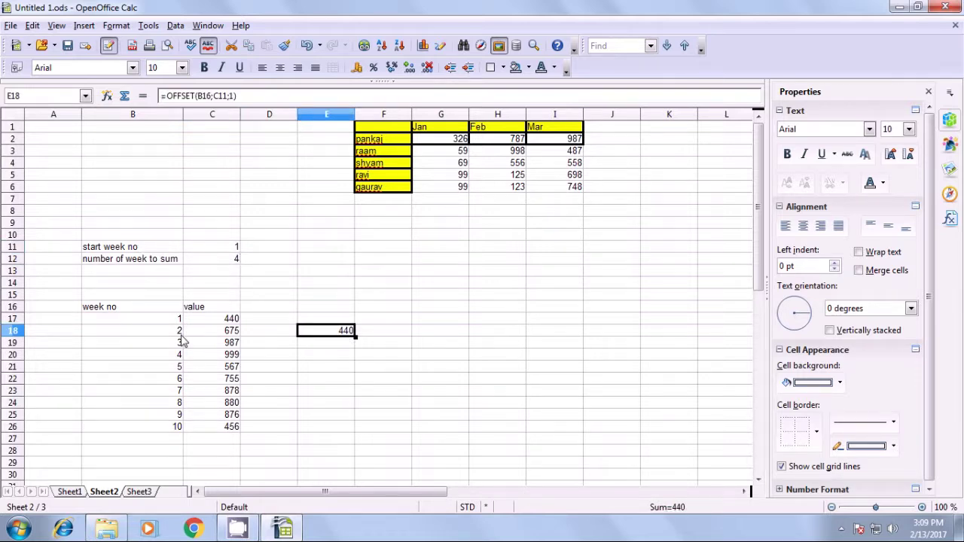
click(164, 320)
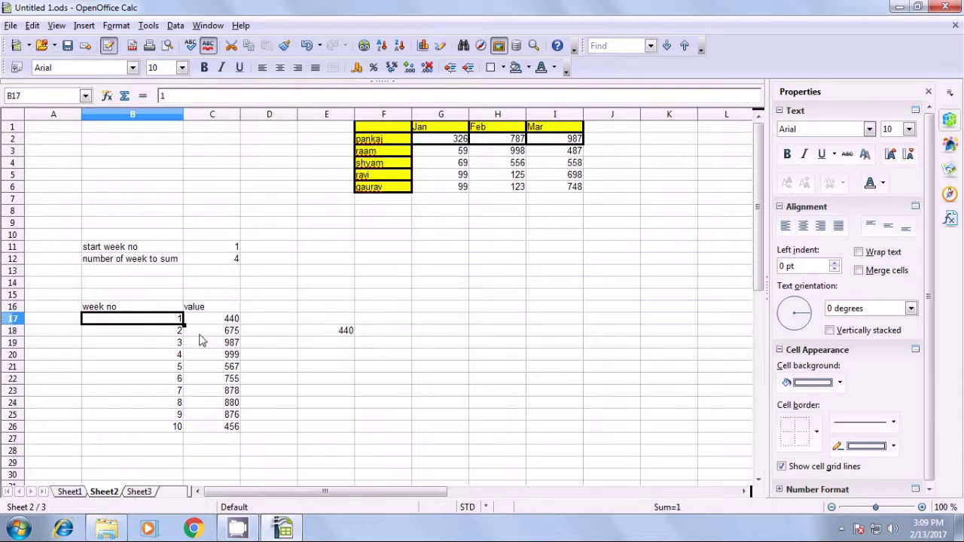
click(180, 429)
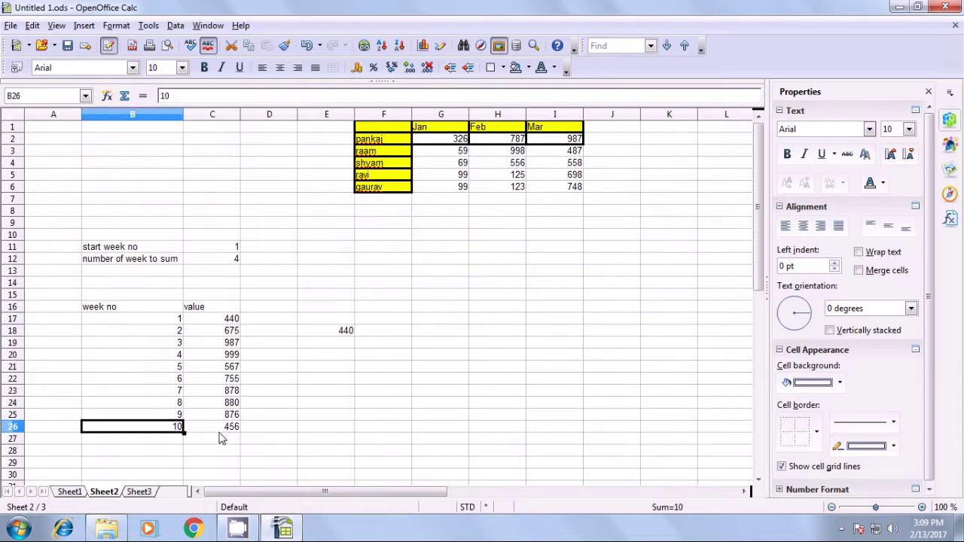
Step: Set the start week number in C11 to 10 and review E18 against the week number and value columns
click(221, 248)
key(Delete)
text(10)
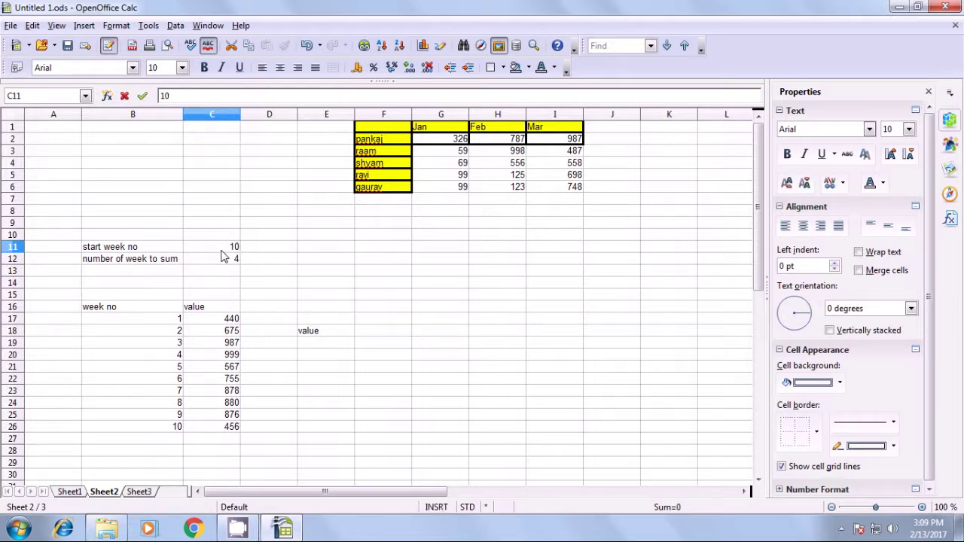
key(Return)
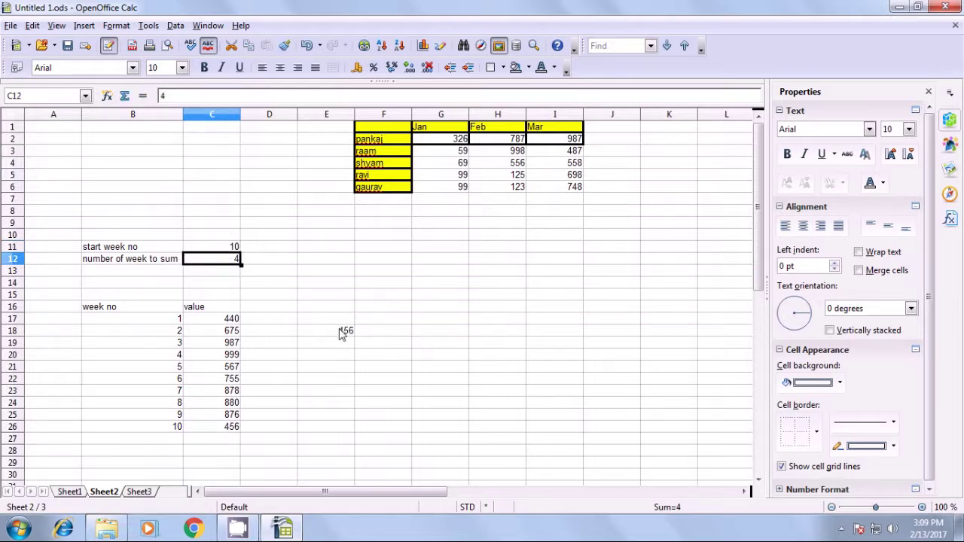
click(340, 332)
click(329, 361)
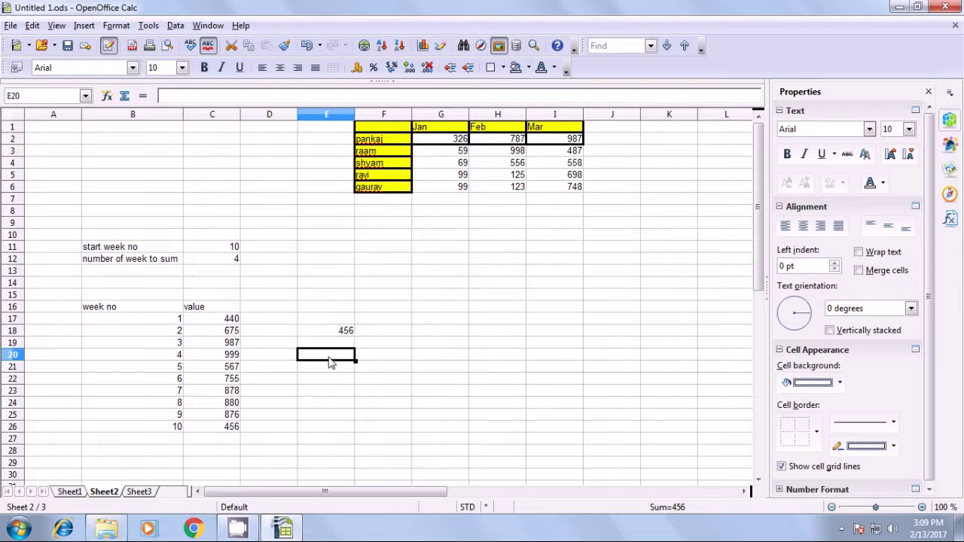
drag(172, 324, 172, 424)
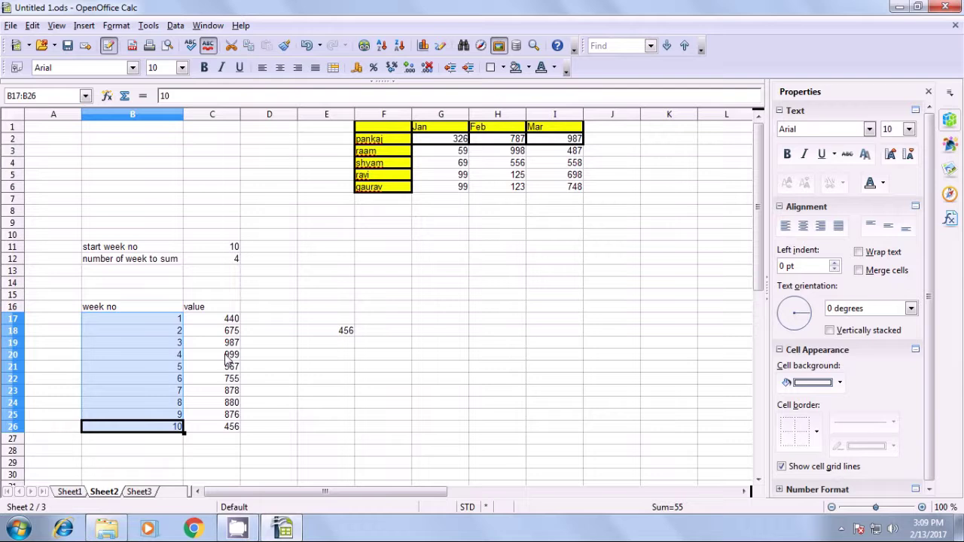
drag(229, 320, 226, 415)
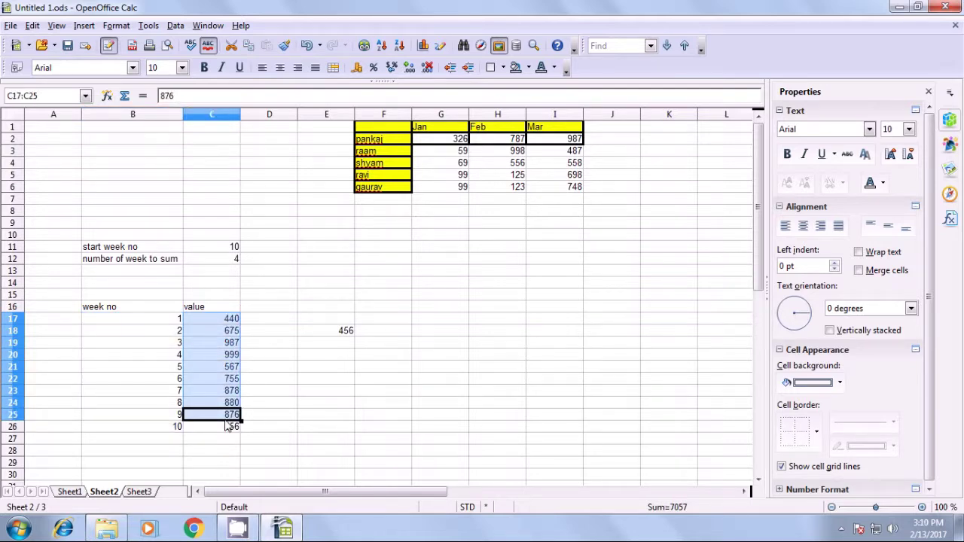
Step: Start a SUM formula in E20 with a nested OFFSET that uses the week no header cell B16 as its reference
click(321, 360)
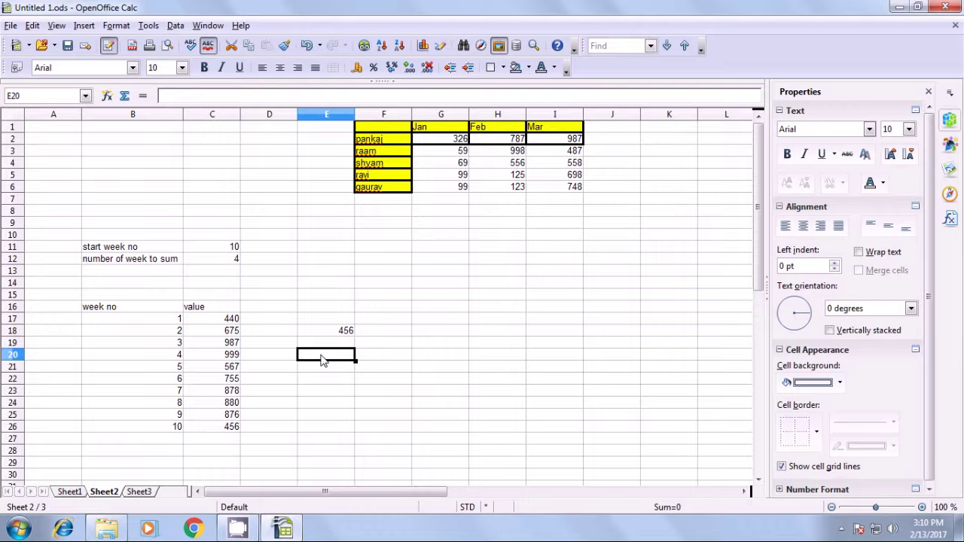
text(=)
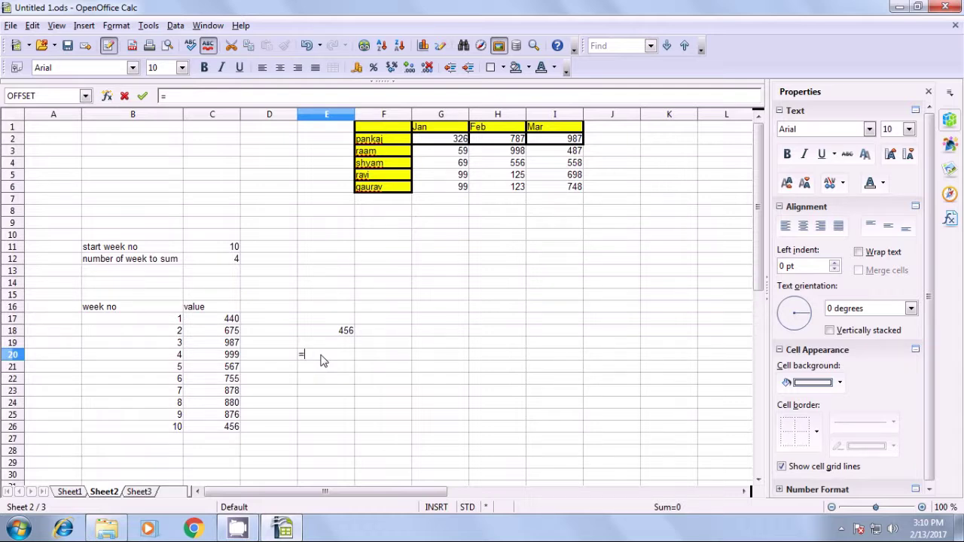
text(sum)
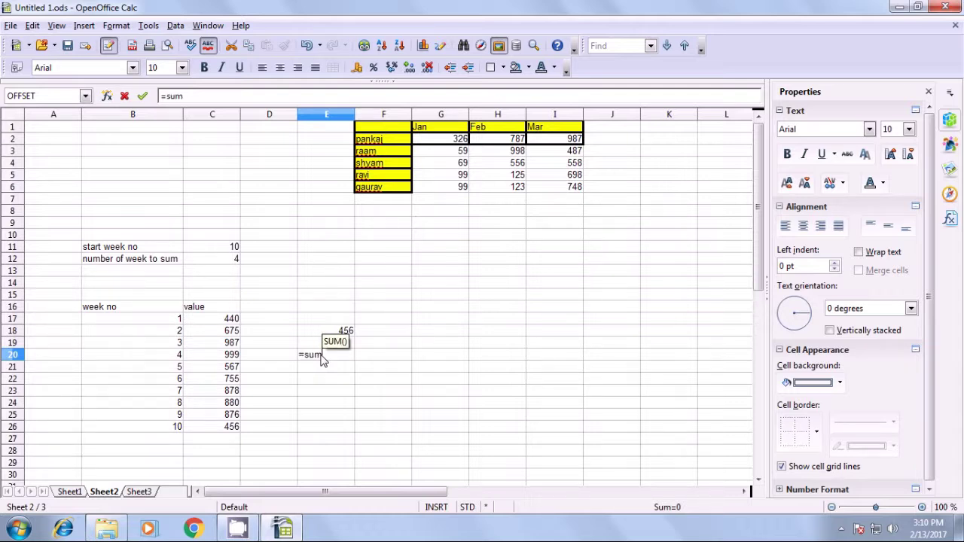
text((o)
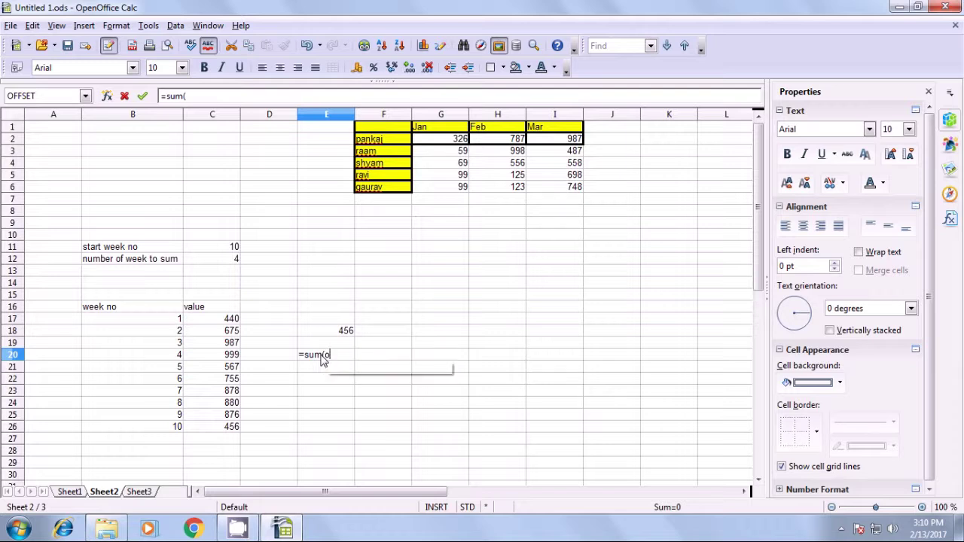
text(ffset)
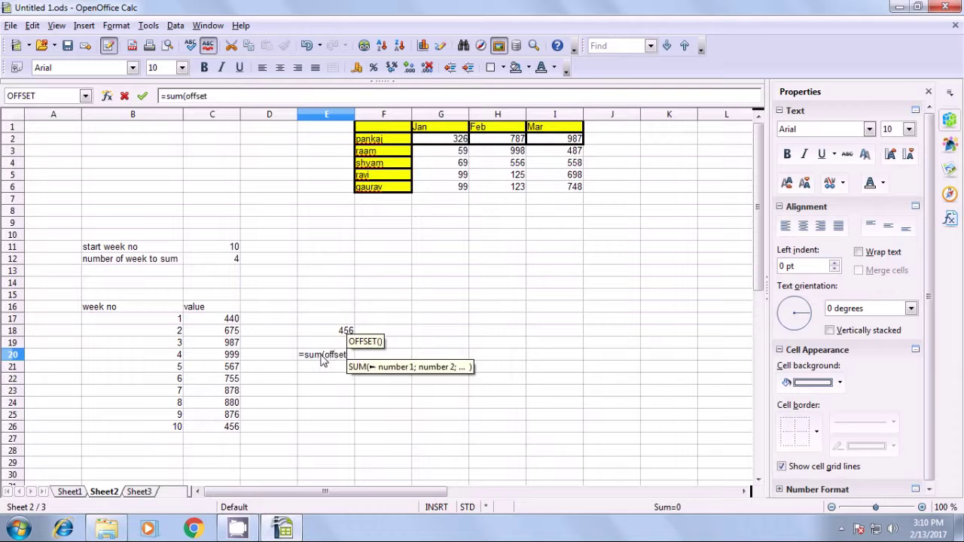
text(()
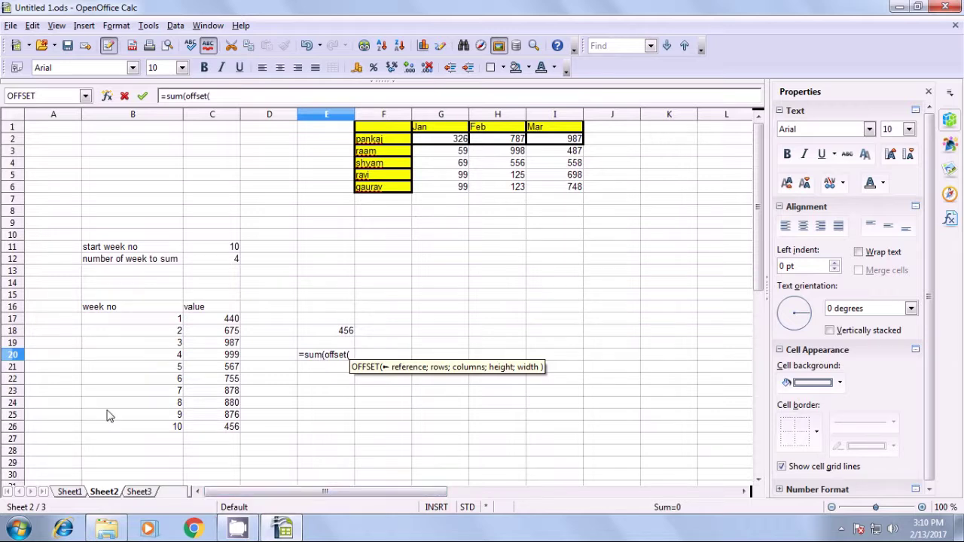
click(106, 309)
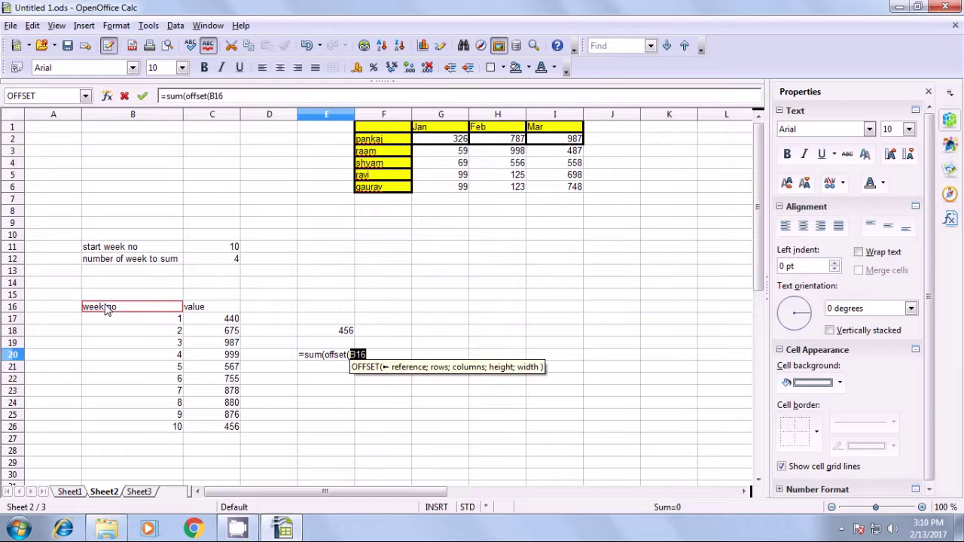
Step: Complete the E20 formula with C11 as rows, 1 as columns, C12 as height and 1 as width, and compare it with week 10
text(;)
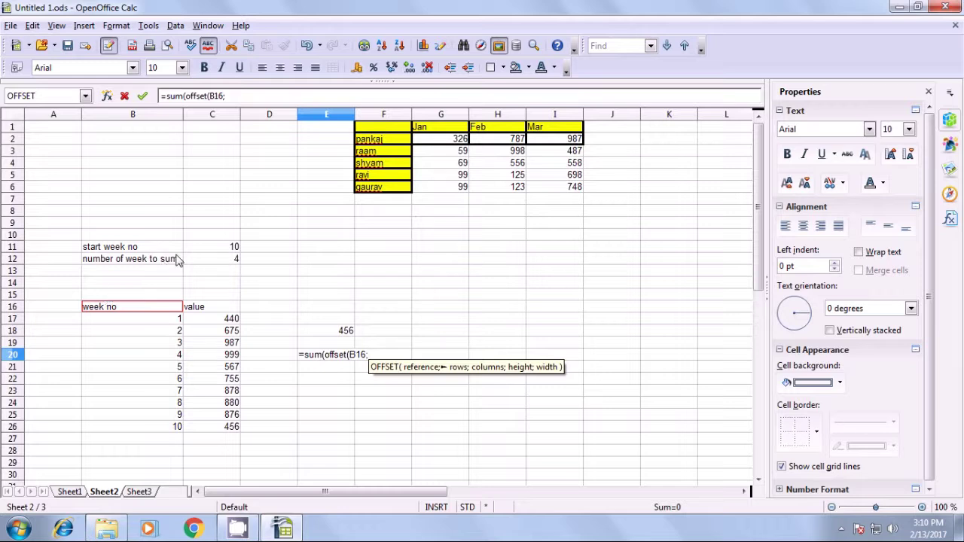
click(208, 249)
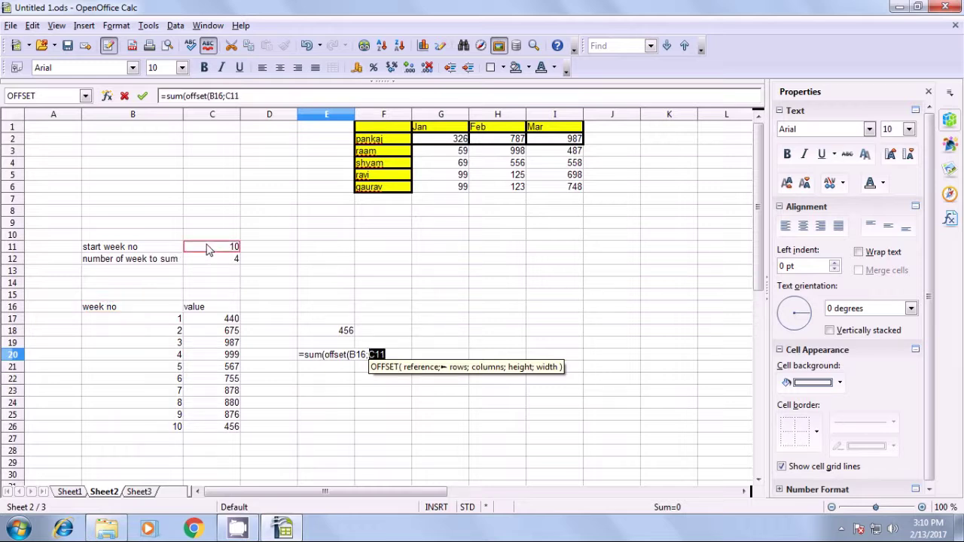
text(;1)
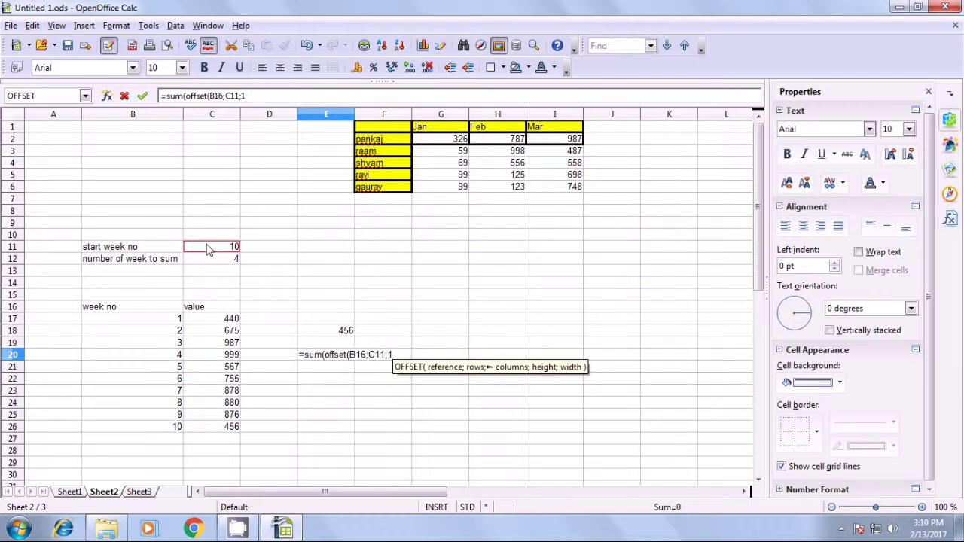
text(;)
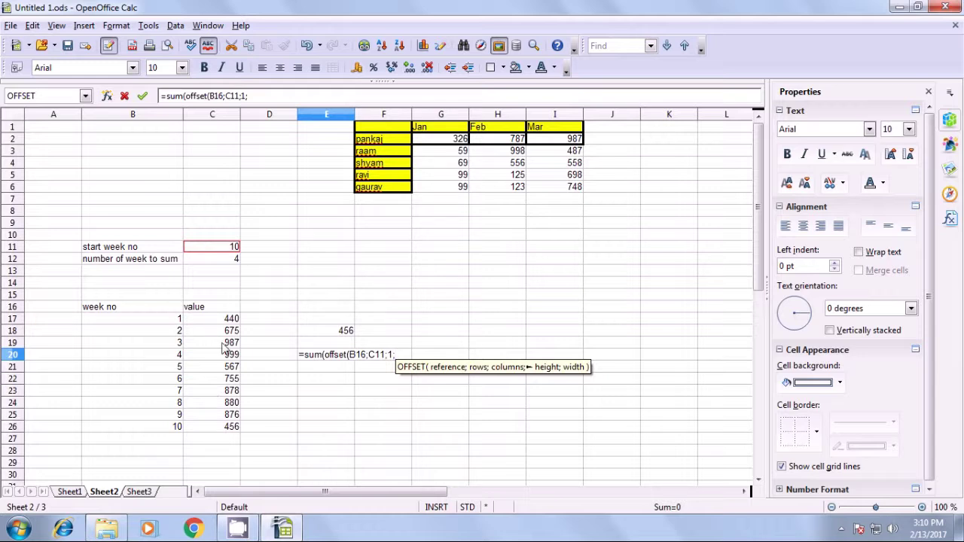
click(213, 263)
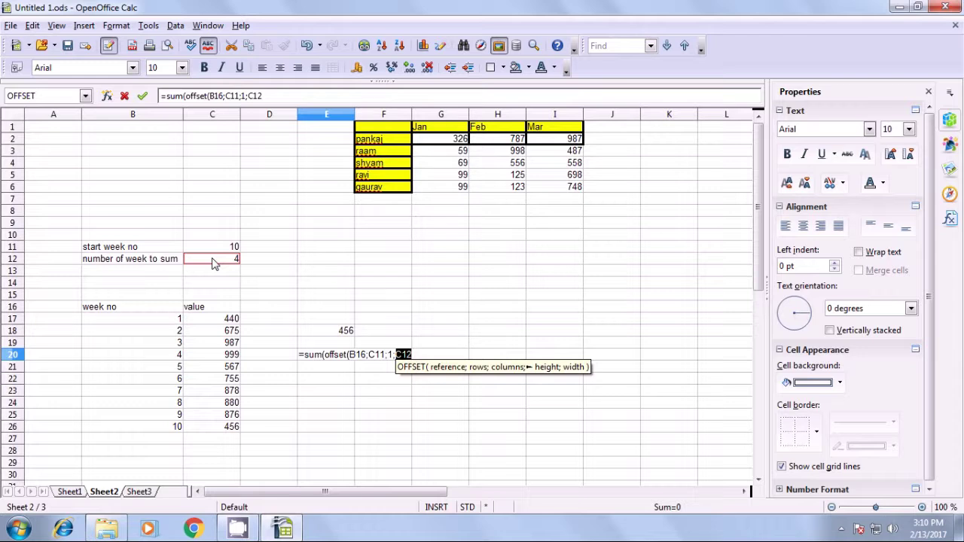
text(;)
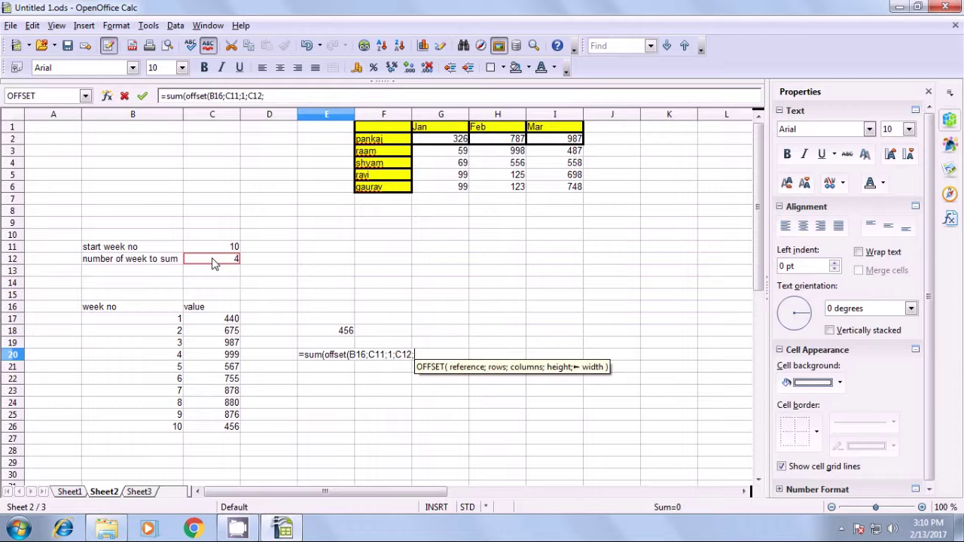
text(1)
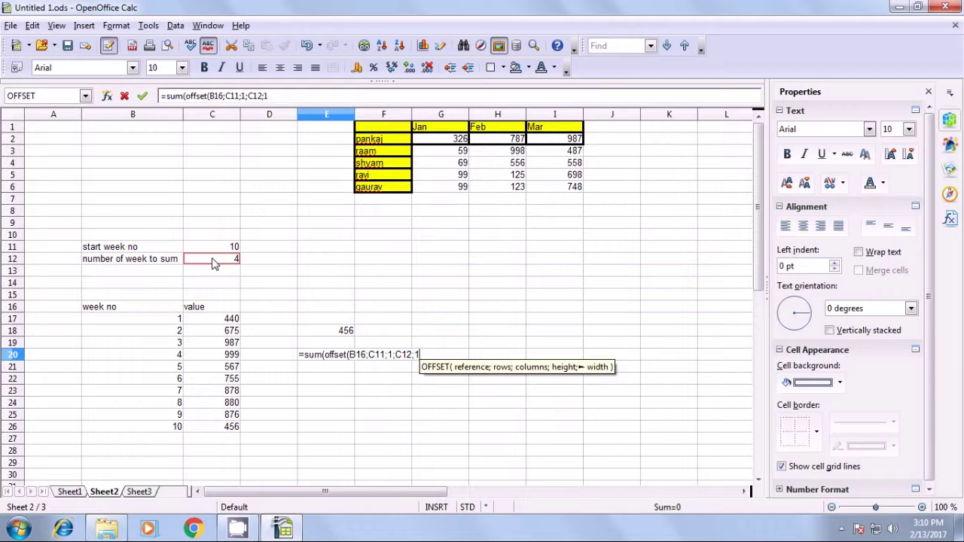
text())
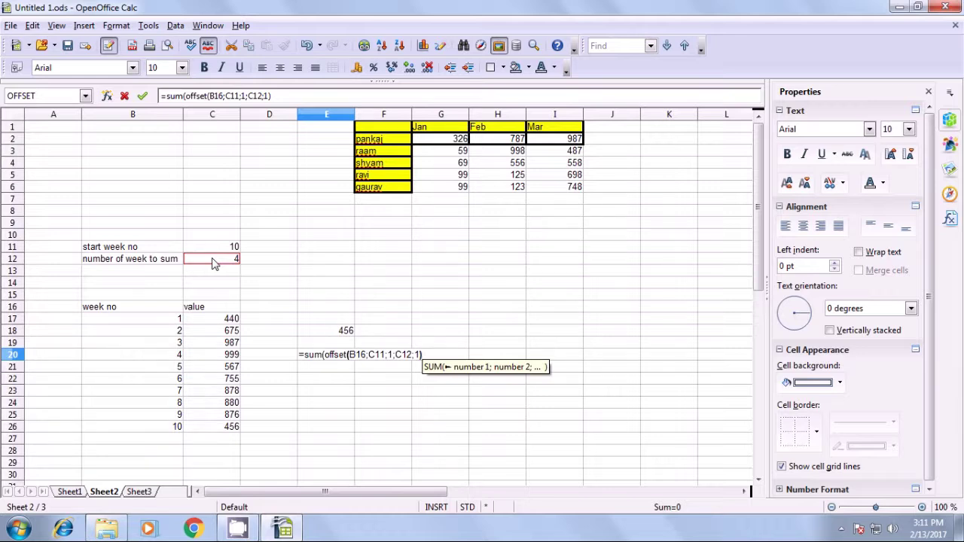
key(Return)
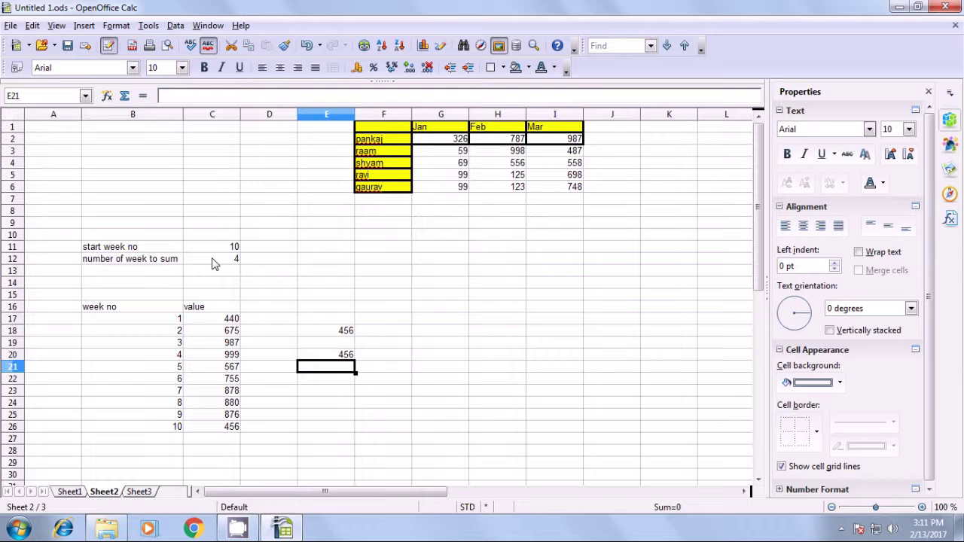
click(315, 358)
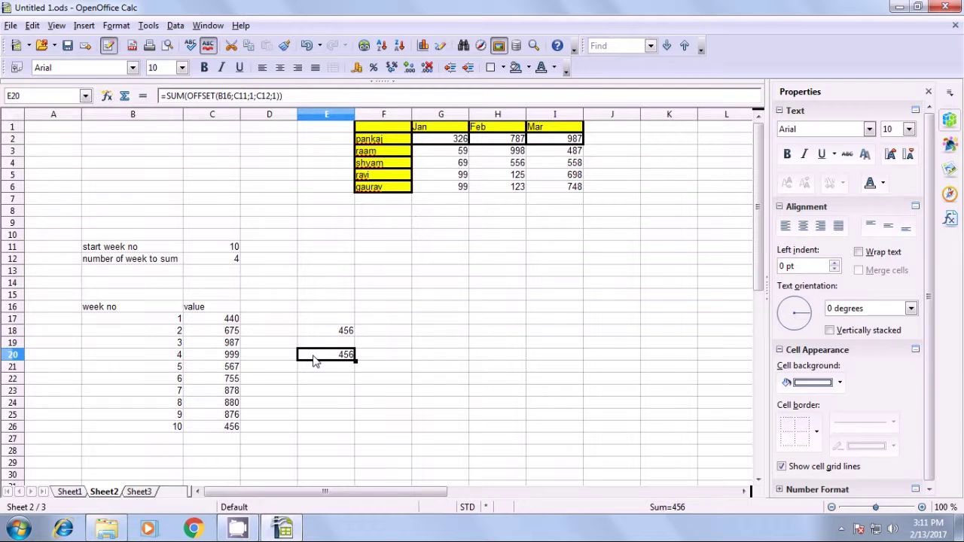
click(229, 429)
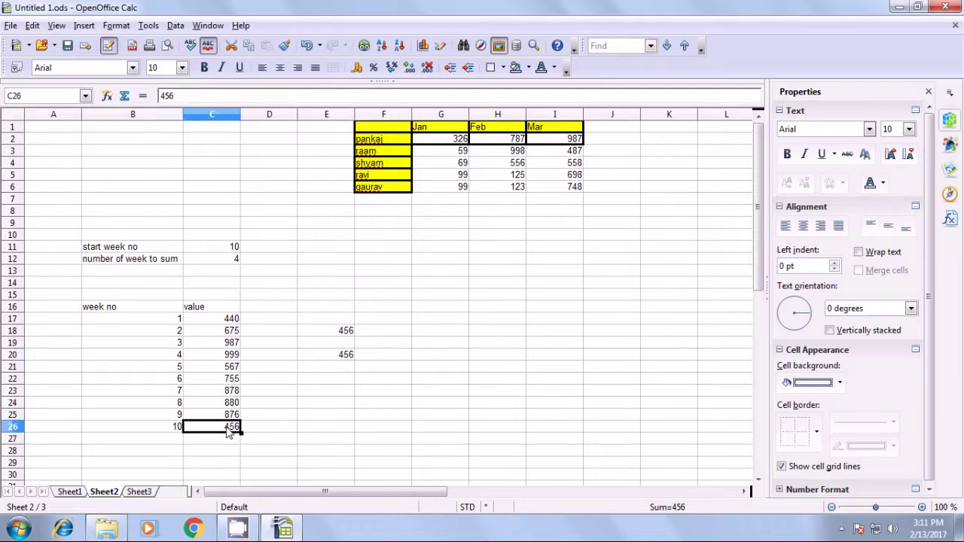
Step: Set the start week number in C11 to 1 and the number of weeks to sum in C12 to 4
click(230, 248)
text(1)
key(Return)
text(4)
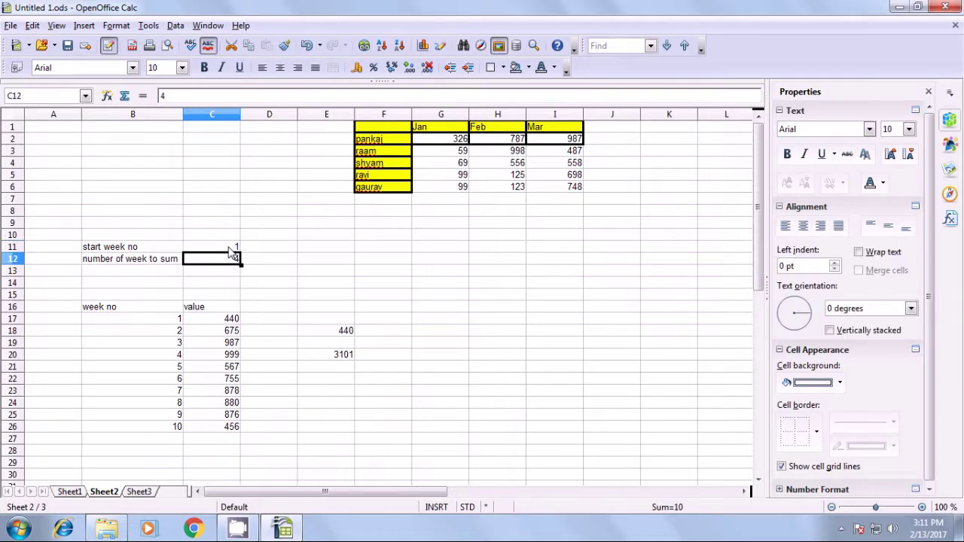
Step: Compare the SUM and OFFSET result in E20 with the selection sum of the week 1 to 4 values in C17:C20
click(331, 359)
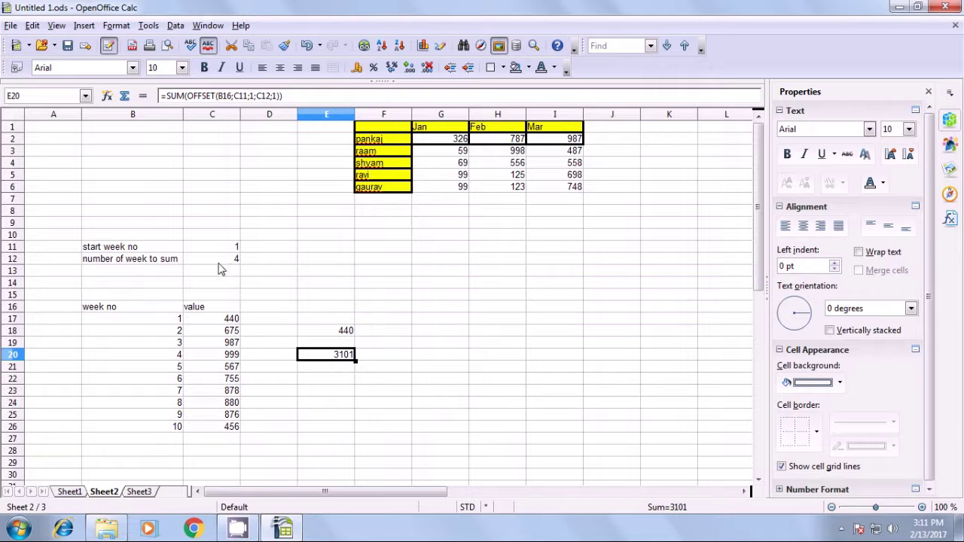
click(177, 320)
click(177, 332)
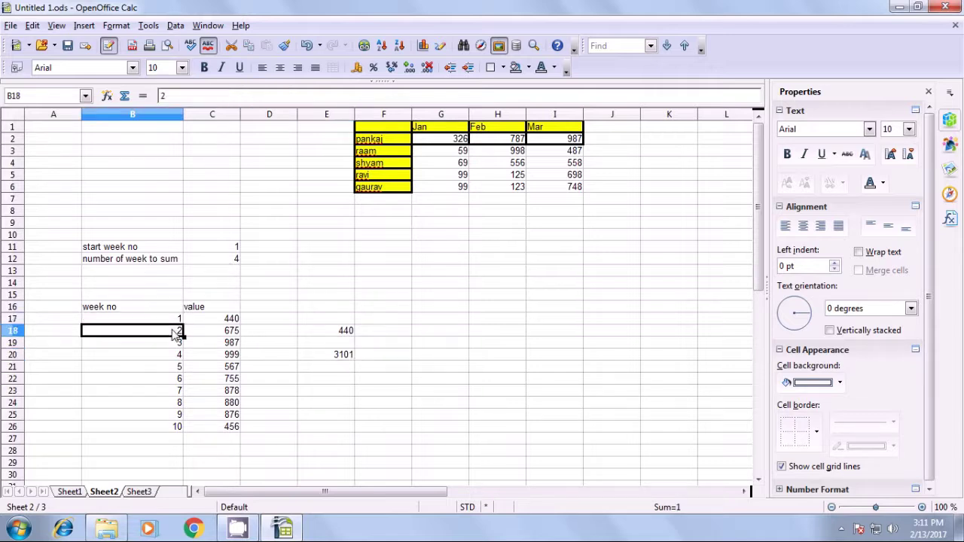
click(177, 344)
click(177, 355)
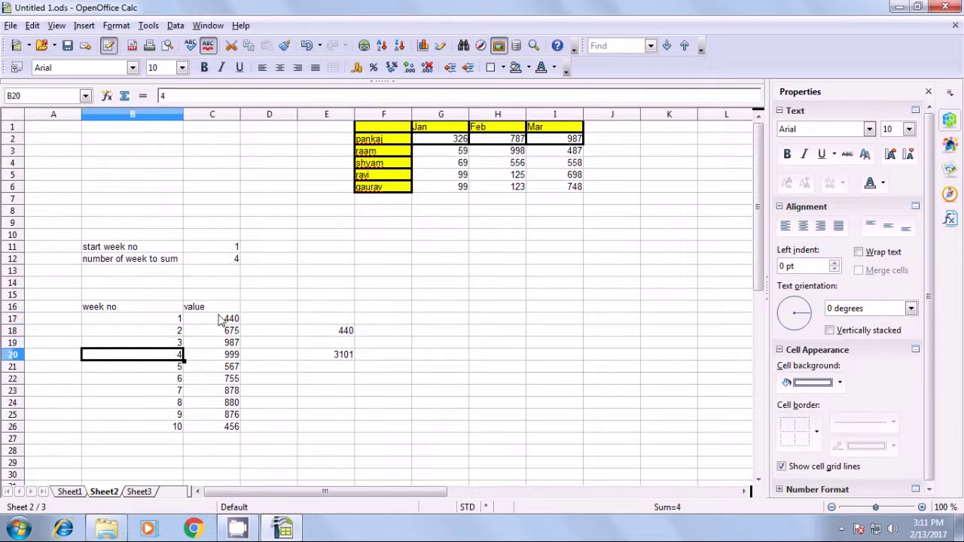
drag(220, 320, 220, 355)
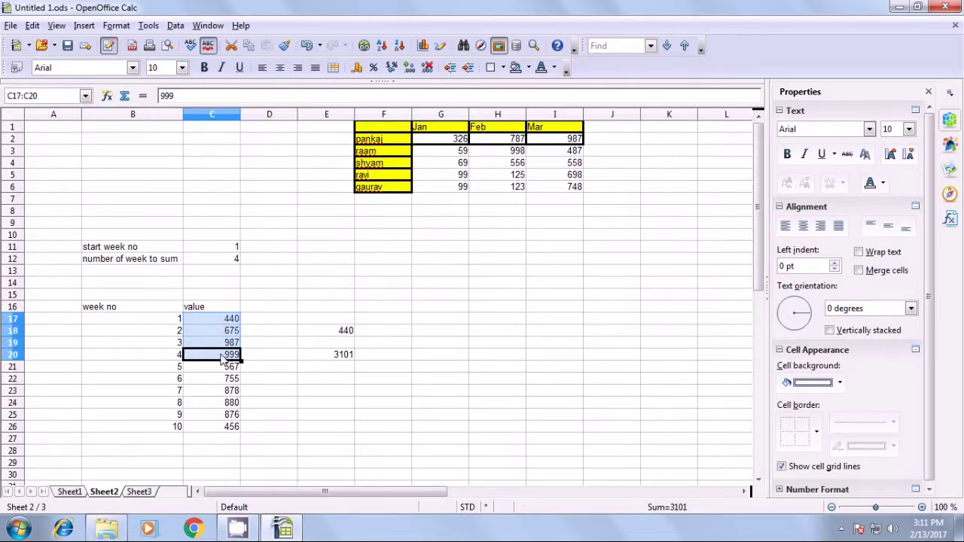
click(327, 355)
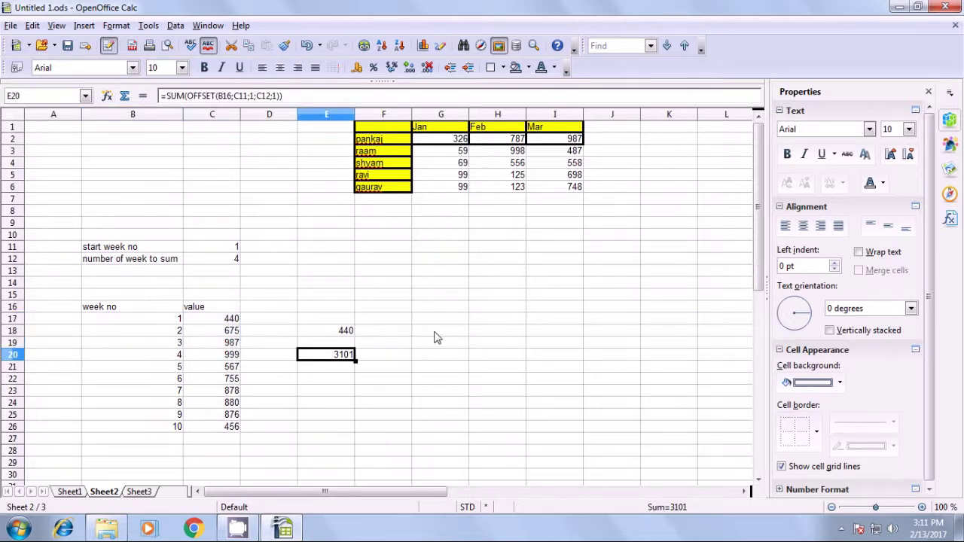
Step: Add a check formula in G20 that sums C17:C20 and compare it with the SUM and OFFSET formula in E20
click(434, 356)
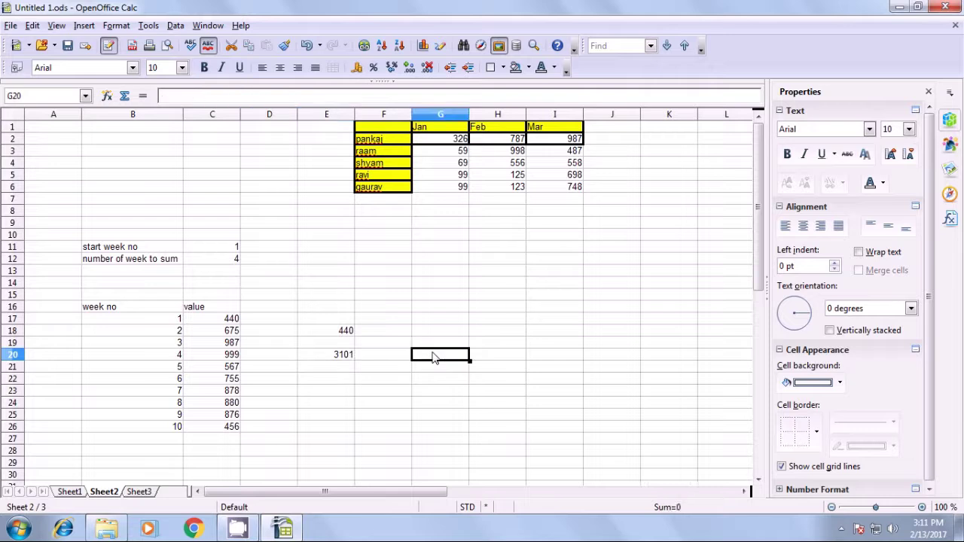
text(=su)
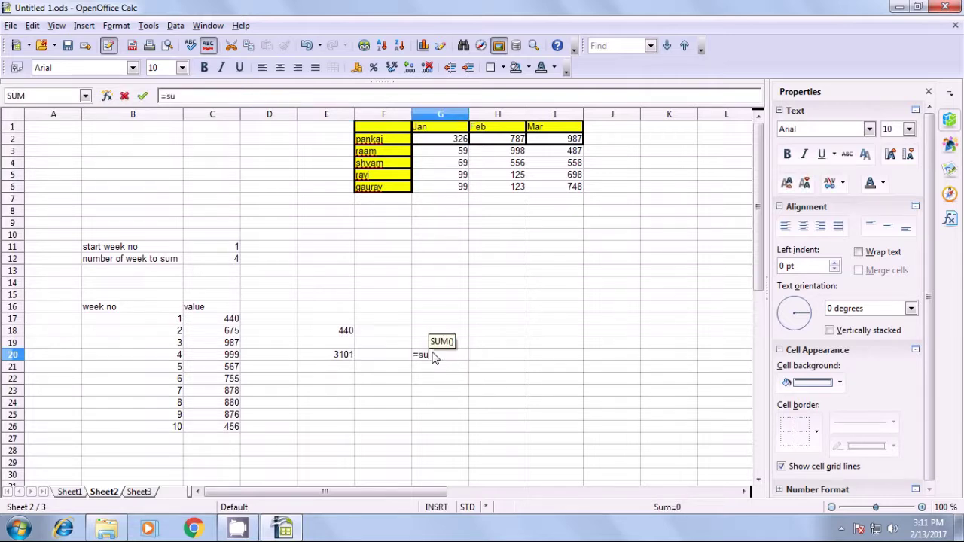
text(m()
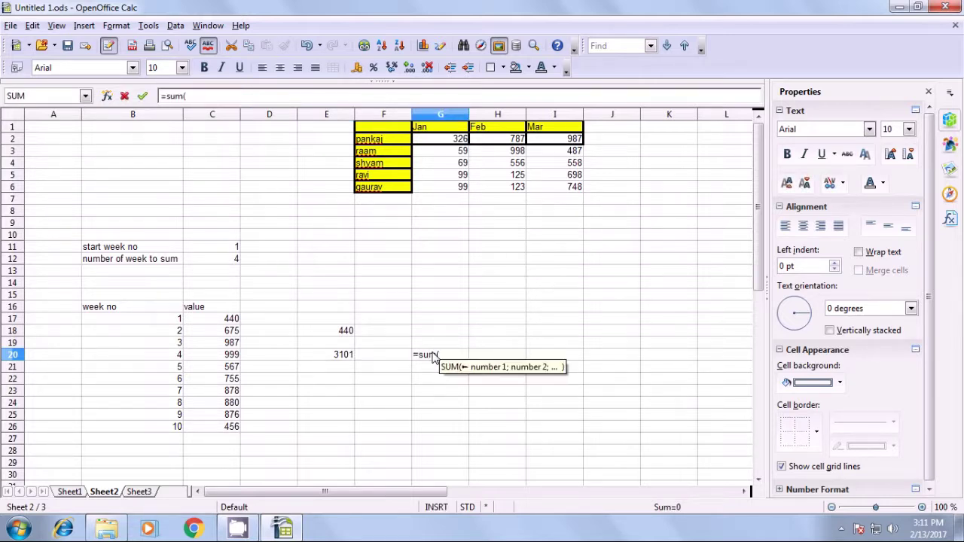
drag(226, 321, 231, 356)
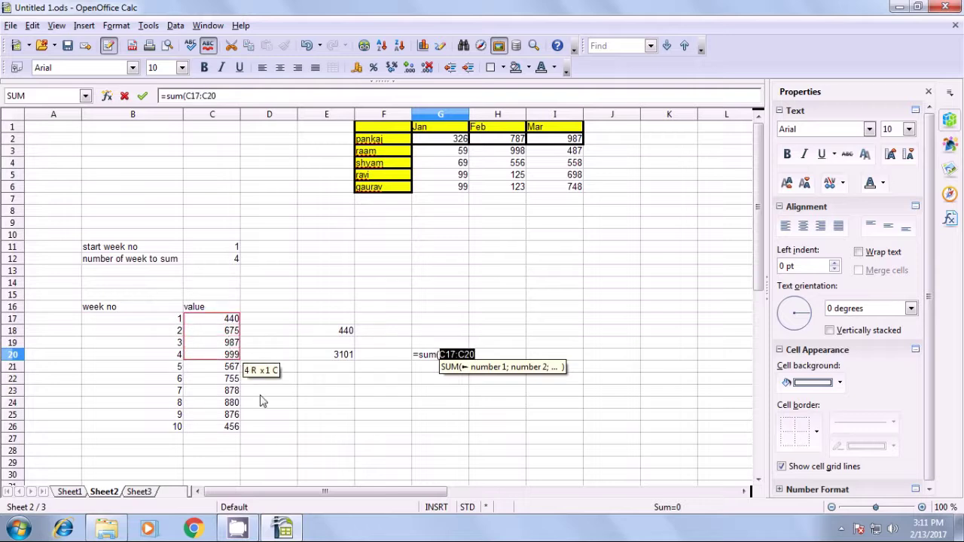
text())
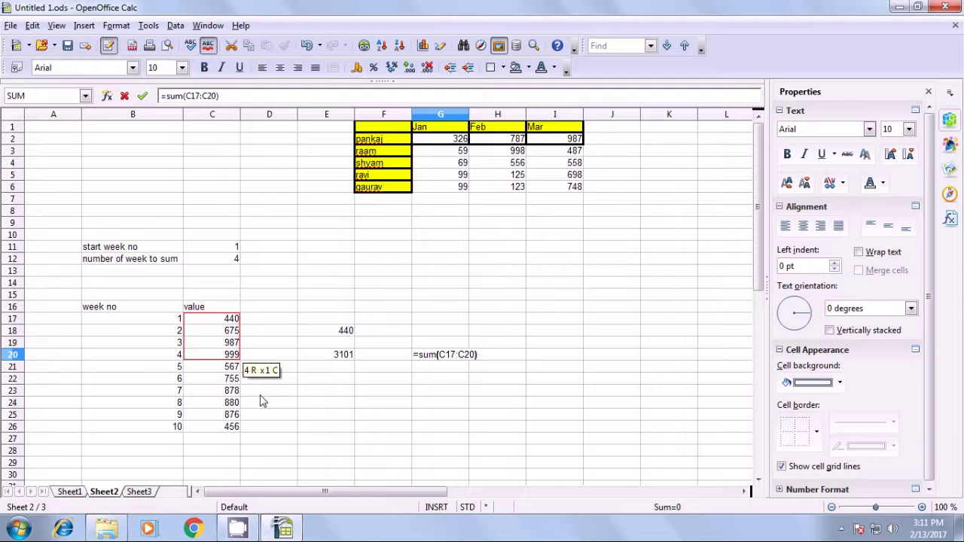
key(Return)
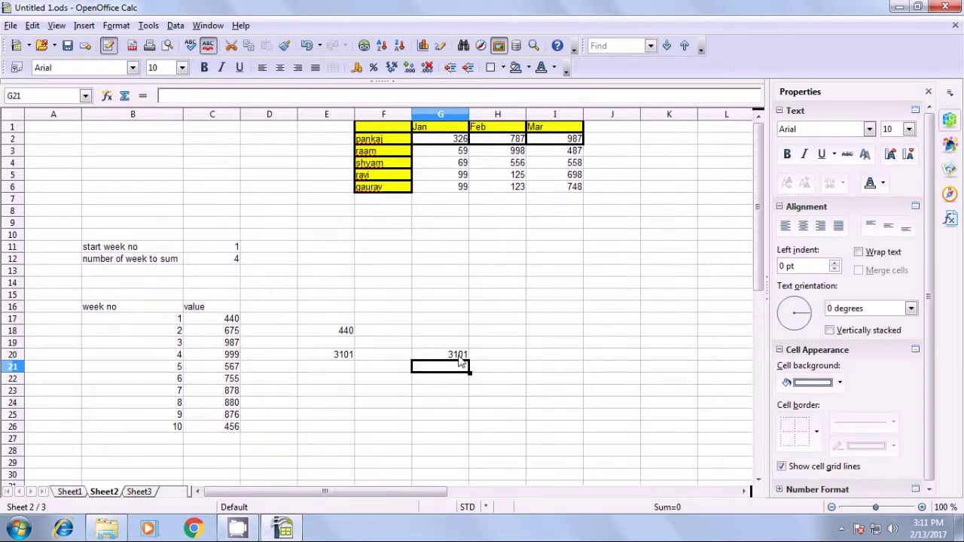
click(458, 356)
click(344, 357)
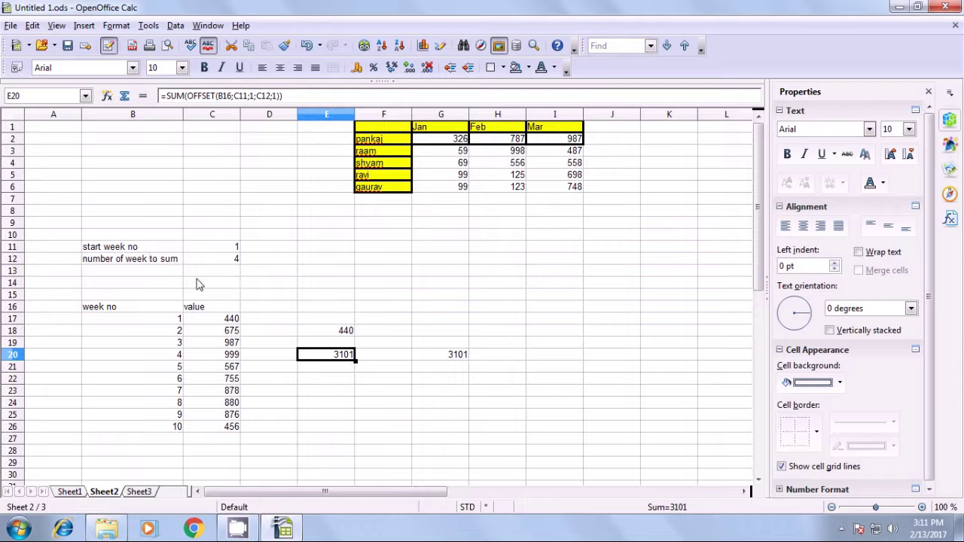
Step: Set the start week number in C11 to 5 and the number of weeks to sum in C12 to 3
click(179, 368)
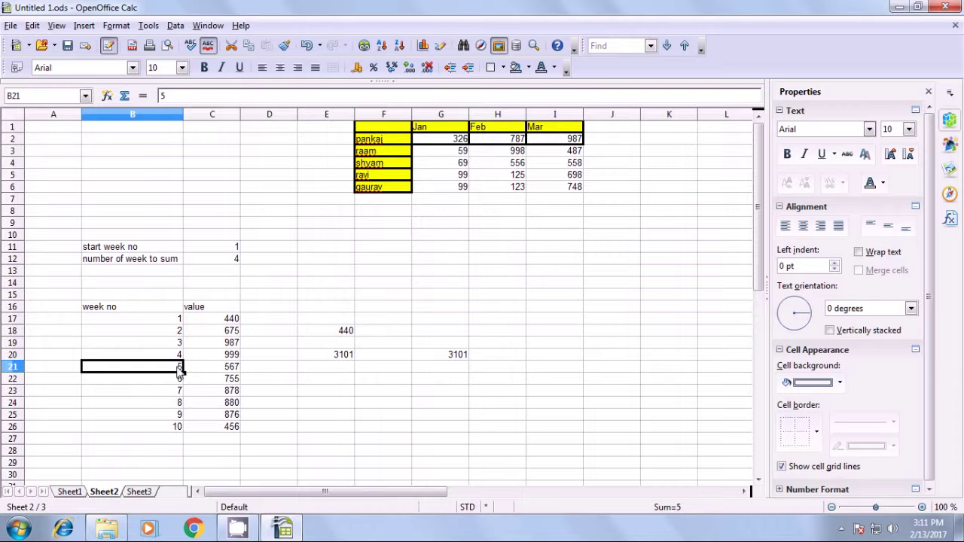
key(Down)
key(Down)
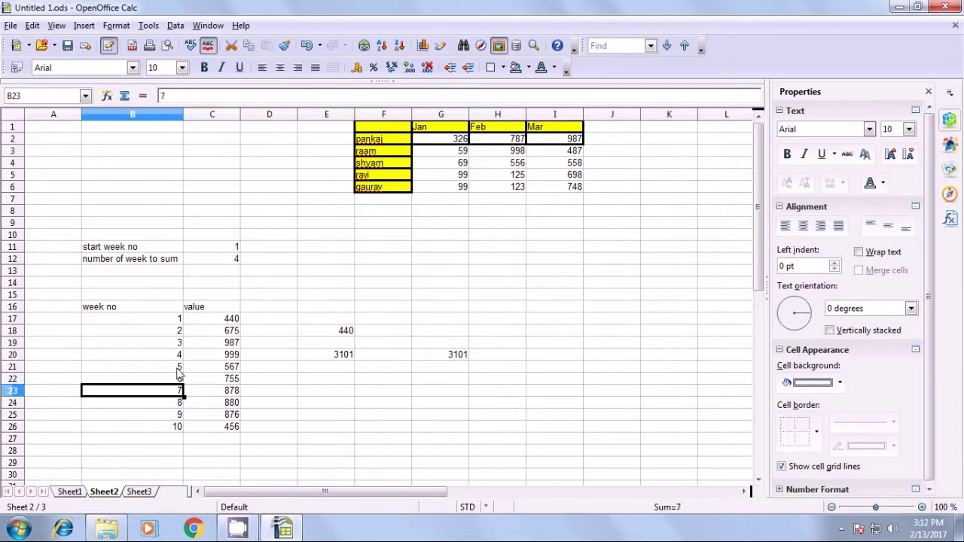
click(212, 253)
key(BackSpace)
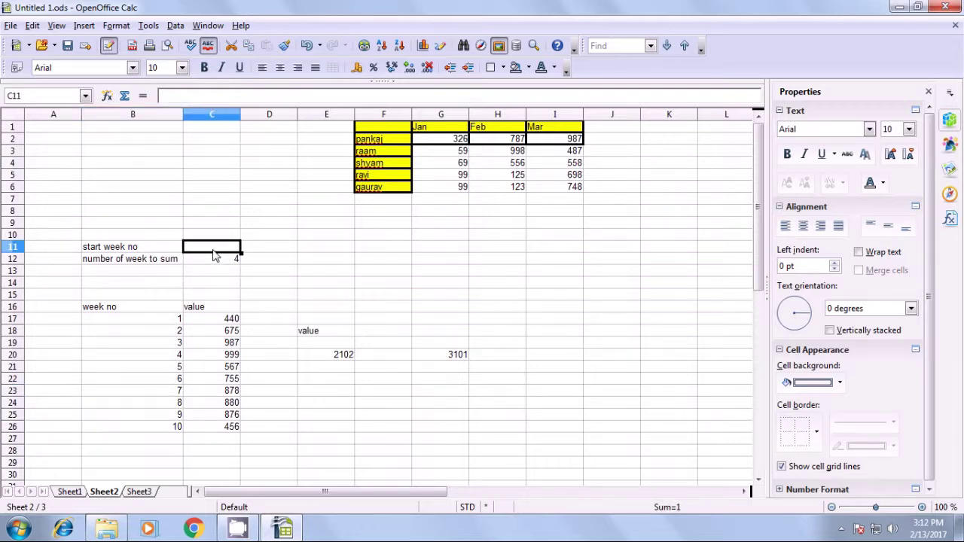
text(5)
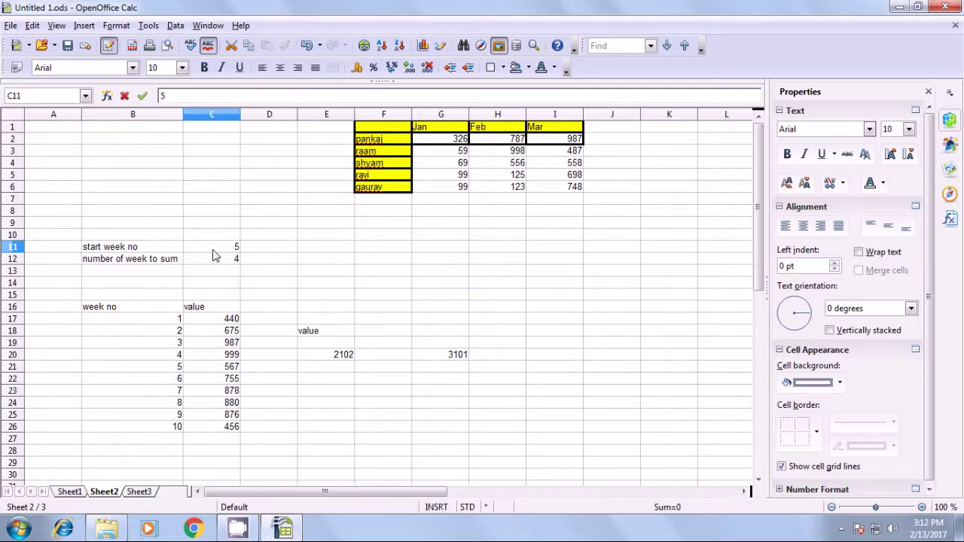
key(Return)
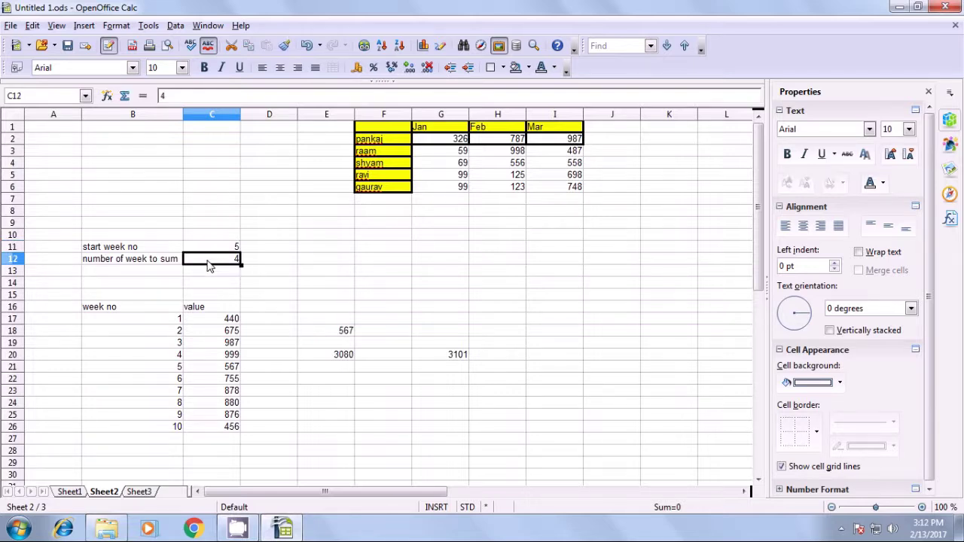
key(BackSpace)
text(3)
key(Return)
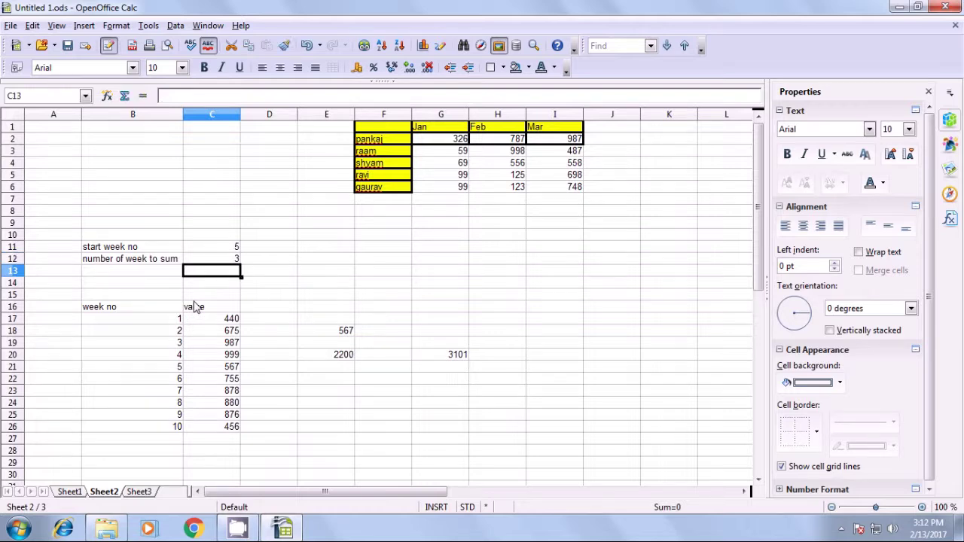
Step: Check the inputs in C11 and C12 against weeks 5 to 7, and compare the selection sum of C21:C23 with the E20 result
click(226, 250)
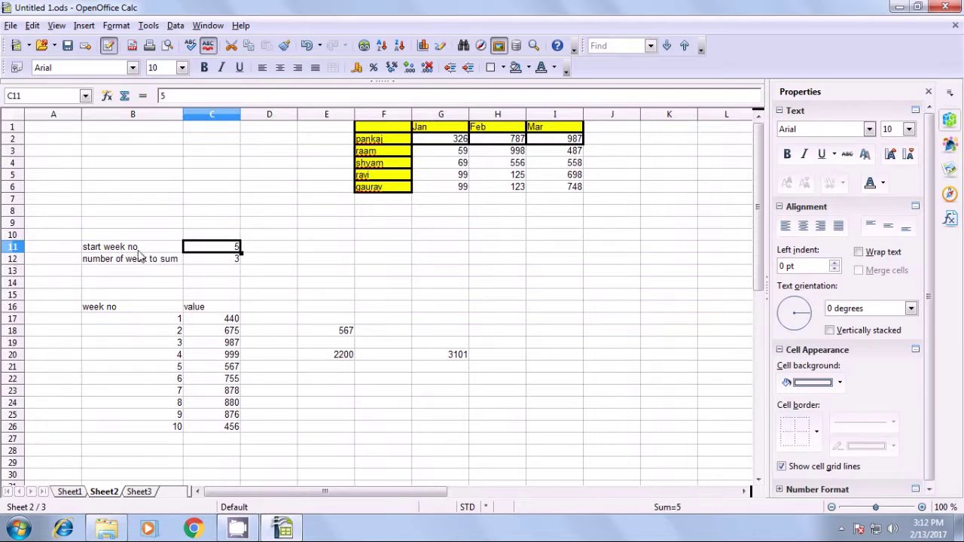
click(171, 371)
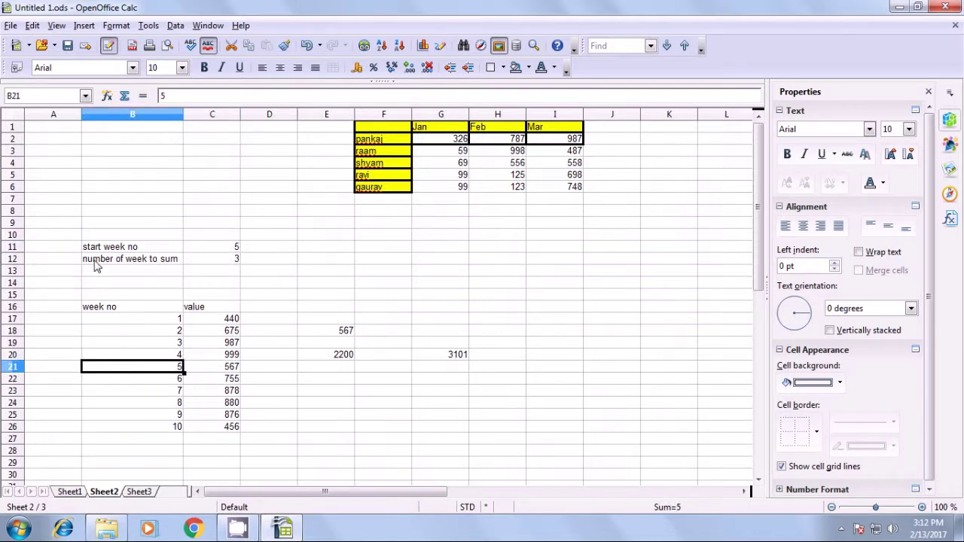
click(211, 262)
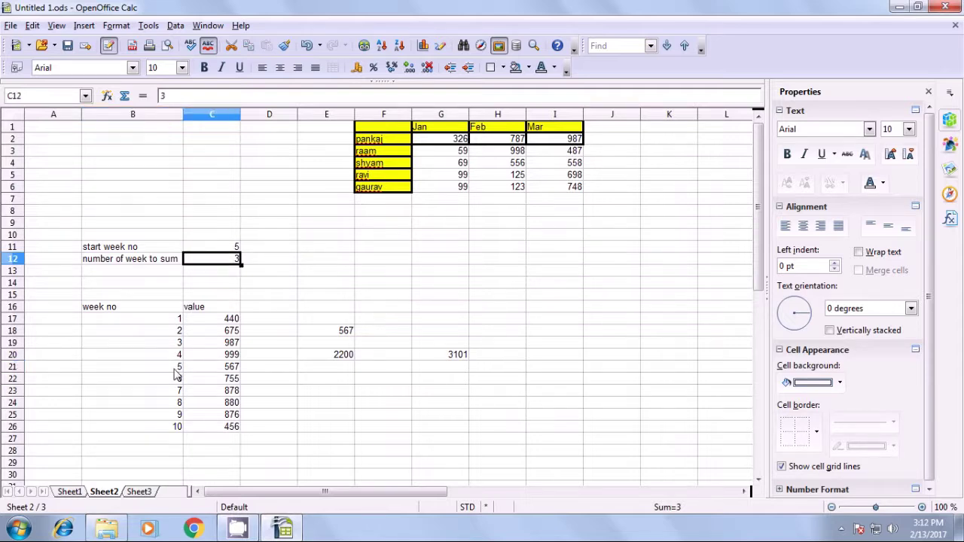
click(173, 370)
click(178, 381)
click(176, 397)
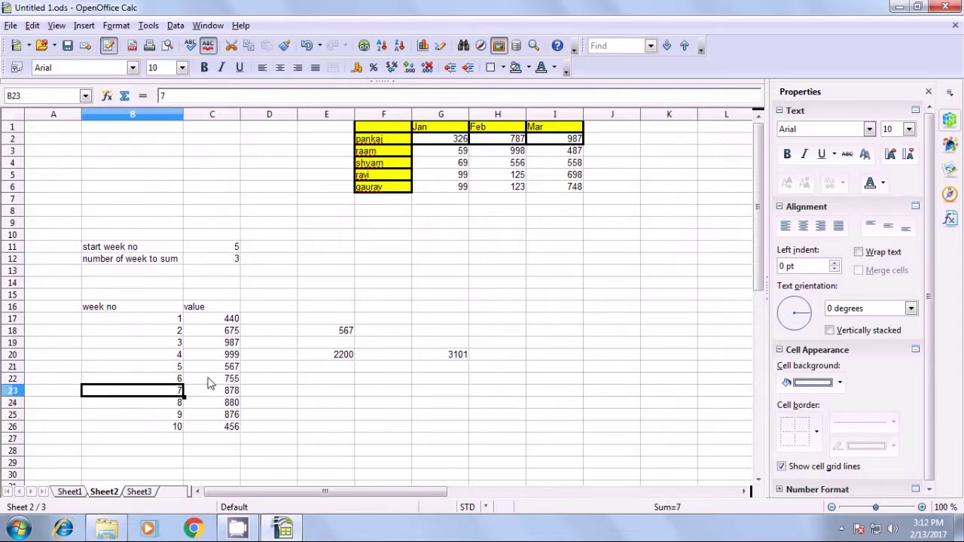
drag(218, 369, 240, 400)
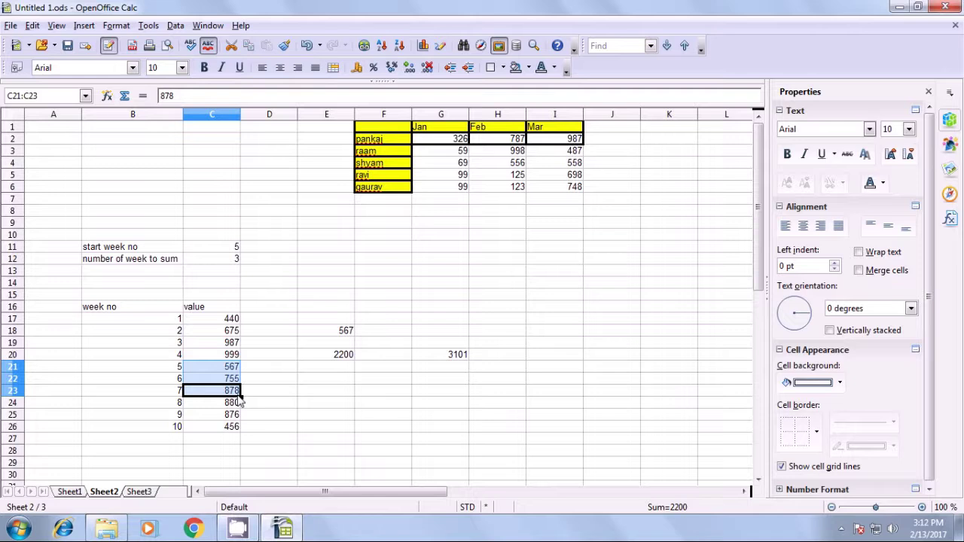
click(340, 358)
drag(344, 377, 391, 399)
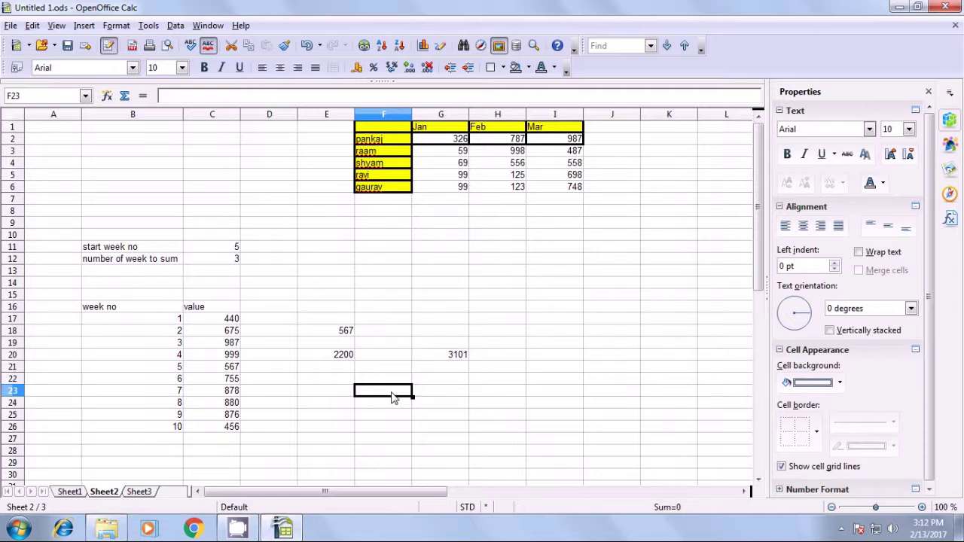